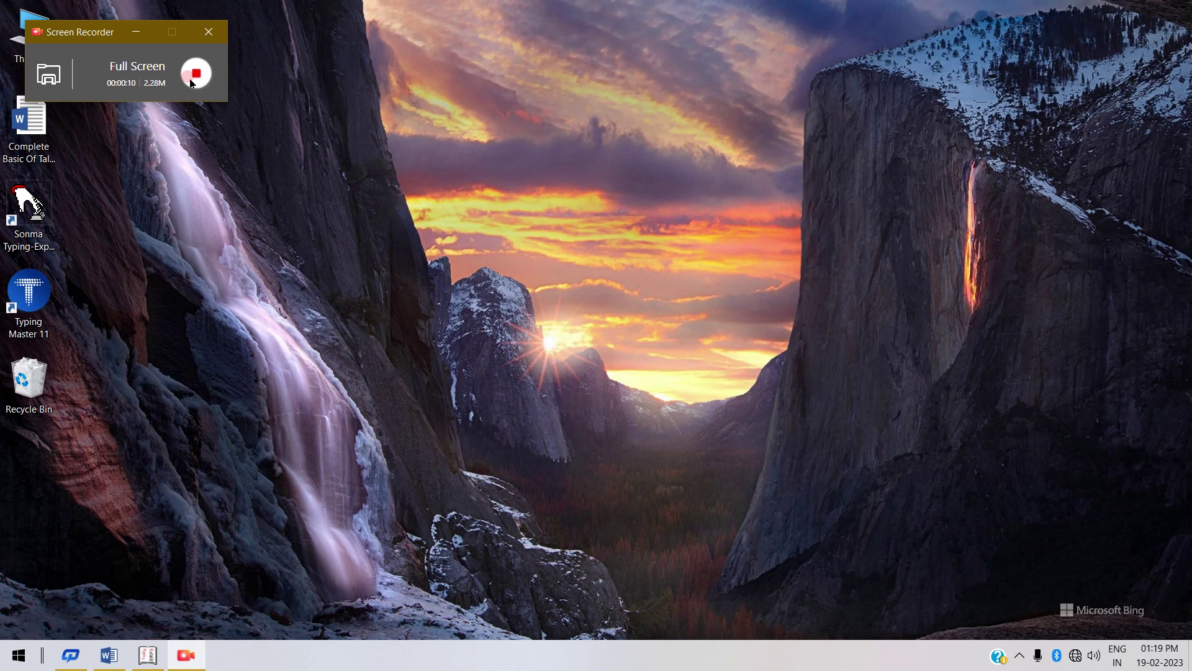
Minimize the screen recorder and bring the Word tutorial document forward.
{"action": "left_click", "coordinate": [439, 246]}
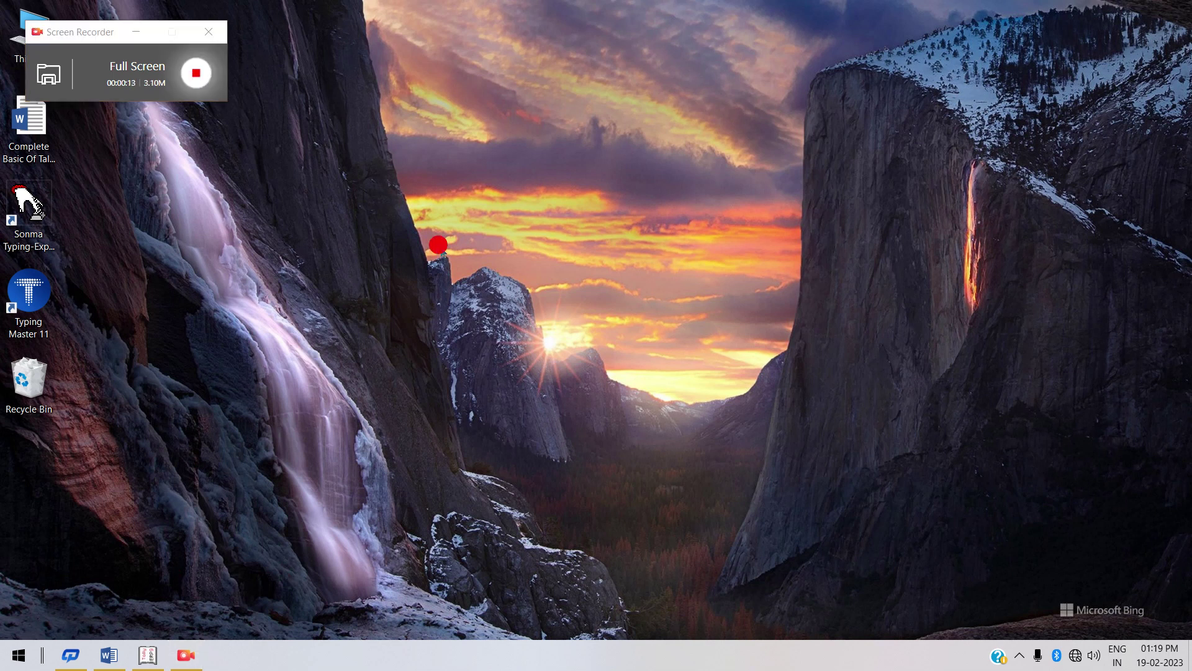
{"action": "left_click", "coordinate": [148, 32]}
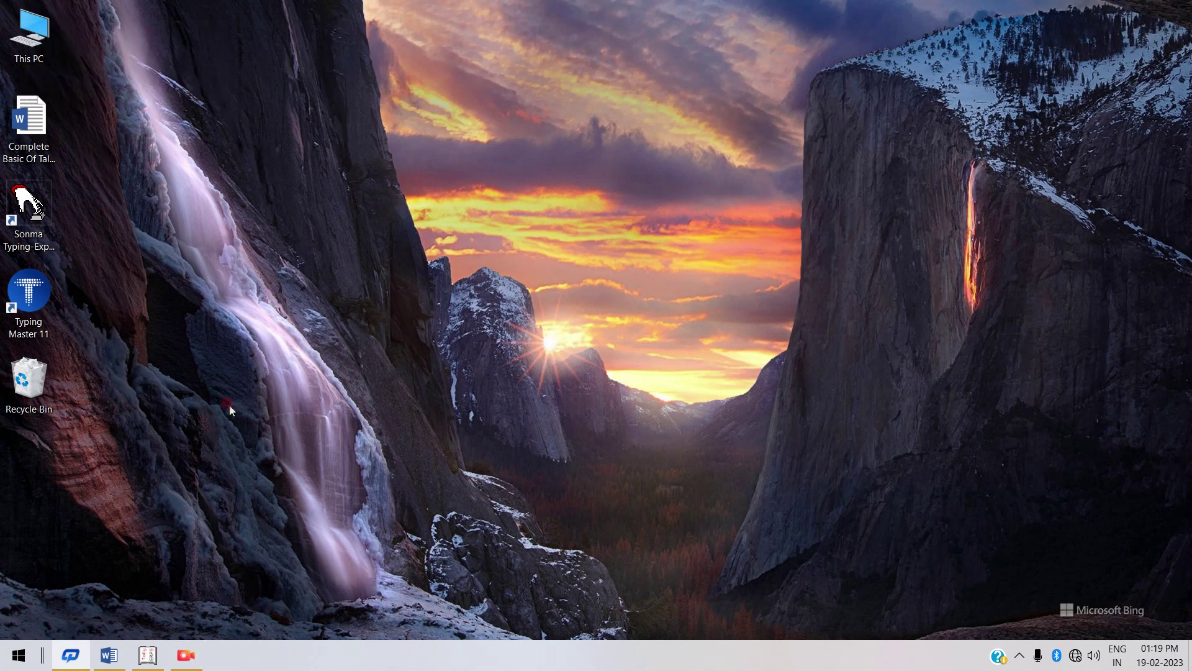
{"action": "left_click", "coordinate": [123, 649]}
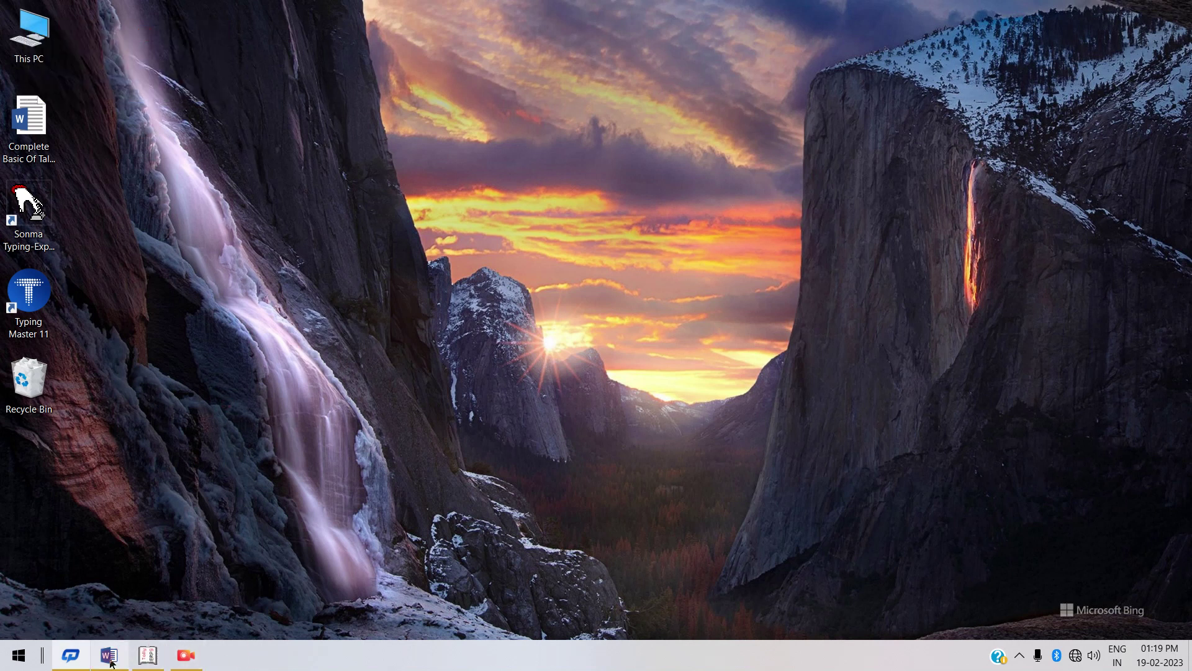
{"action": "left_click", "coordinate": [110, 661]}
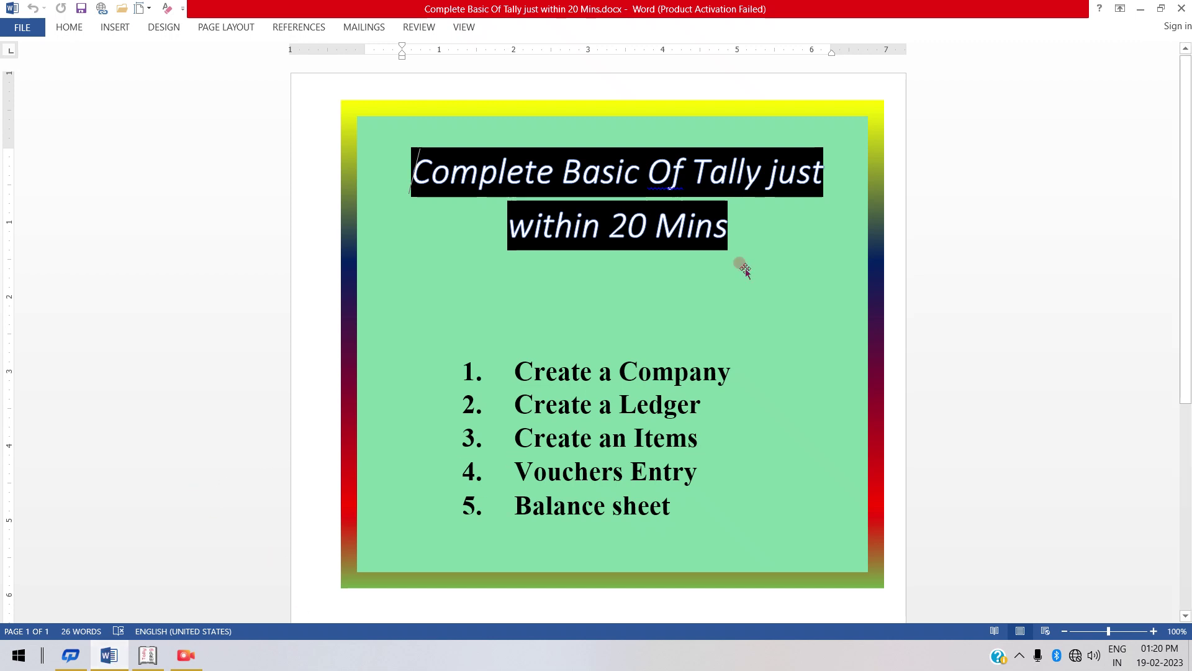
Minimize the 'Complete Basic Of Tally just within 20 Mins' Word document.
{"action": "left_click", "coordinate": [1145, 8]}
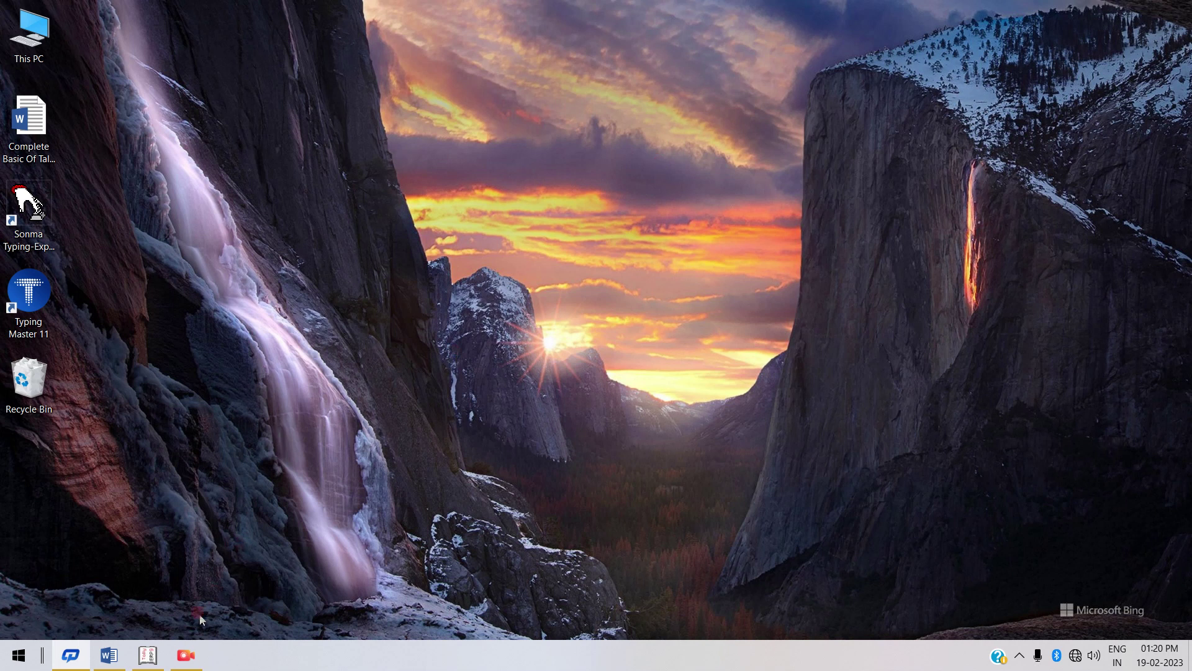
Bring the Tally.ERP 9 window to the front from the taskbar.
{"action": "left_click", "coordinate": [185, 657]}
{"action": "right_click", "coordinate": [185, 660]}
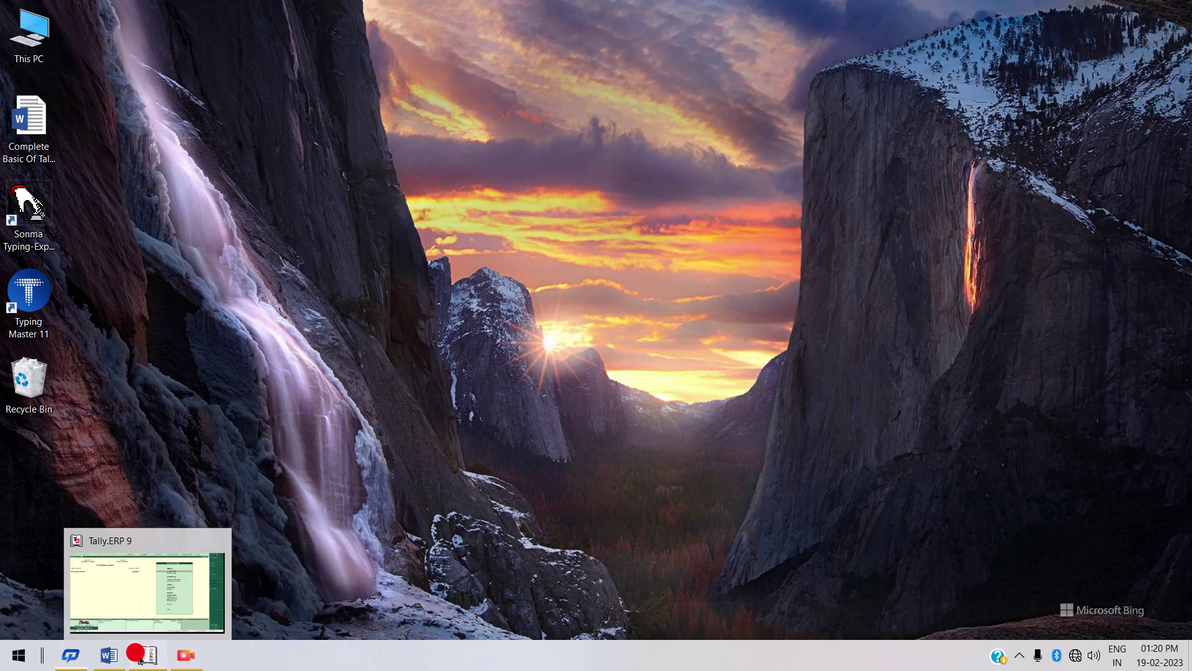
{"action": "left_click", "coordinate": [148, 655]}
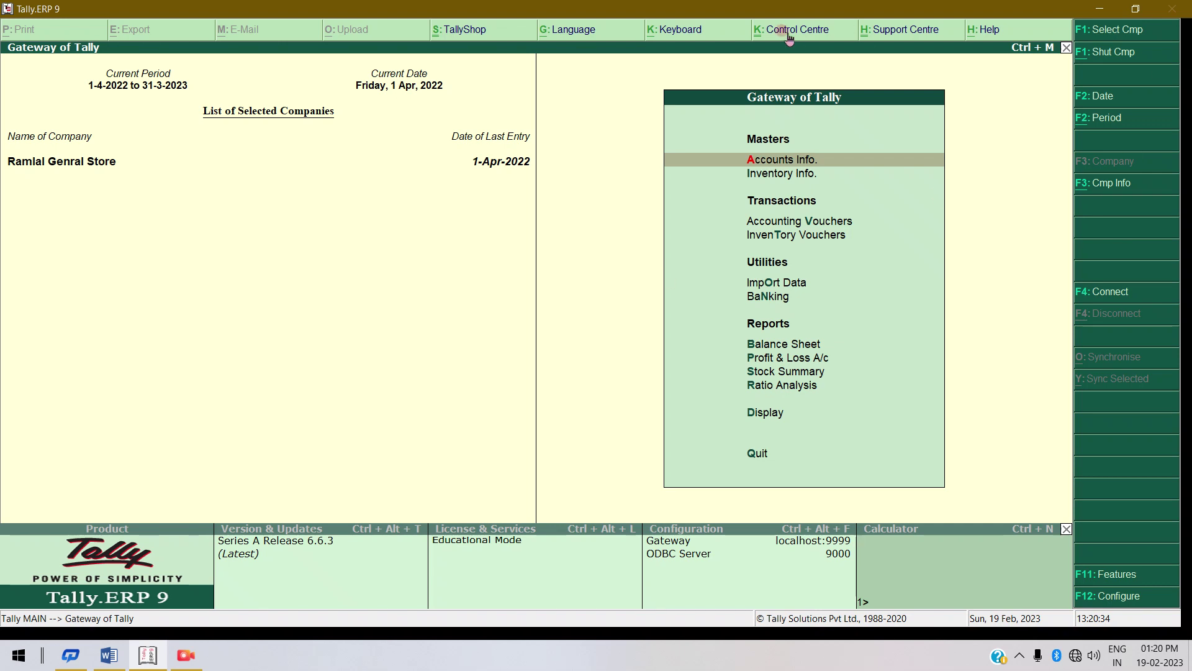
{"action": "left_click", "coordinate": [798, 100]}
Open the Create Company form from the company info menu.
{"action": "left_click", "coordinate": [1106, 193]}
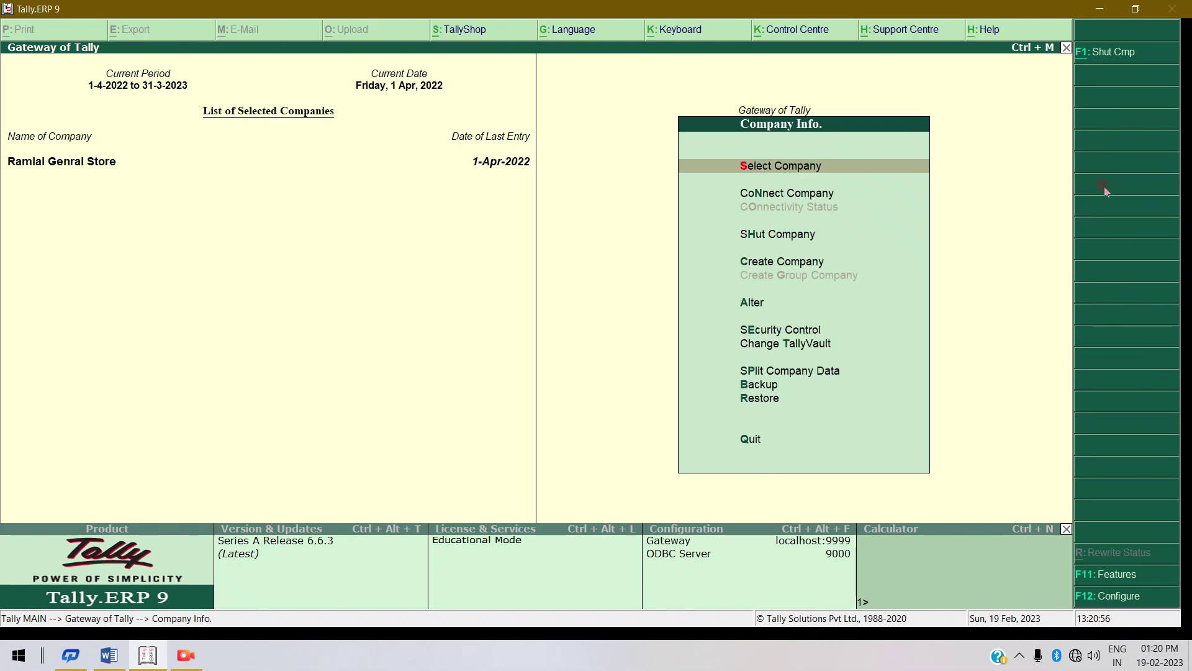
{"action": "left_click", "coordinate": [768, 262]}
{"action": "left_click", "coordinate": [769, 265]}
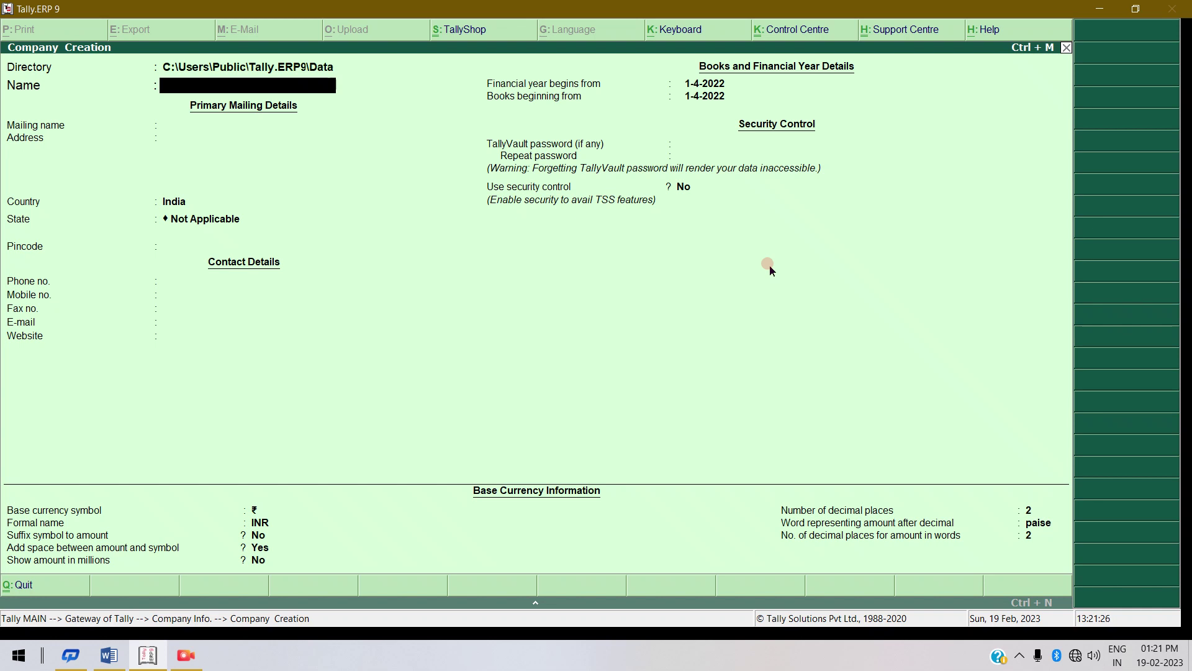
Name the company 'Om Traders Pvt Ltd', keep the same mailing name, and enter its street address.
{"action": "type", "text": "O"}
{"action": "type", "text": "m"}
{"action": "type", "text": " Trader"}
{"action": "type", "text": "s Pv"}
{"action": "type", "text": "t Lt"}
{"action": "type", "text": "v"}
{"action": "key", "text": "BackSpace"}
{"action": "type", "text": "d"}
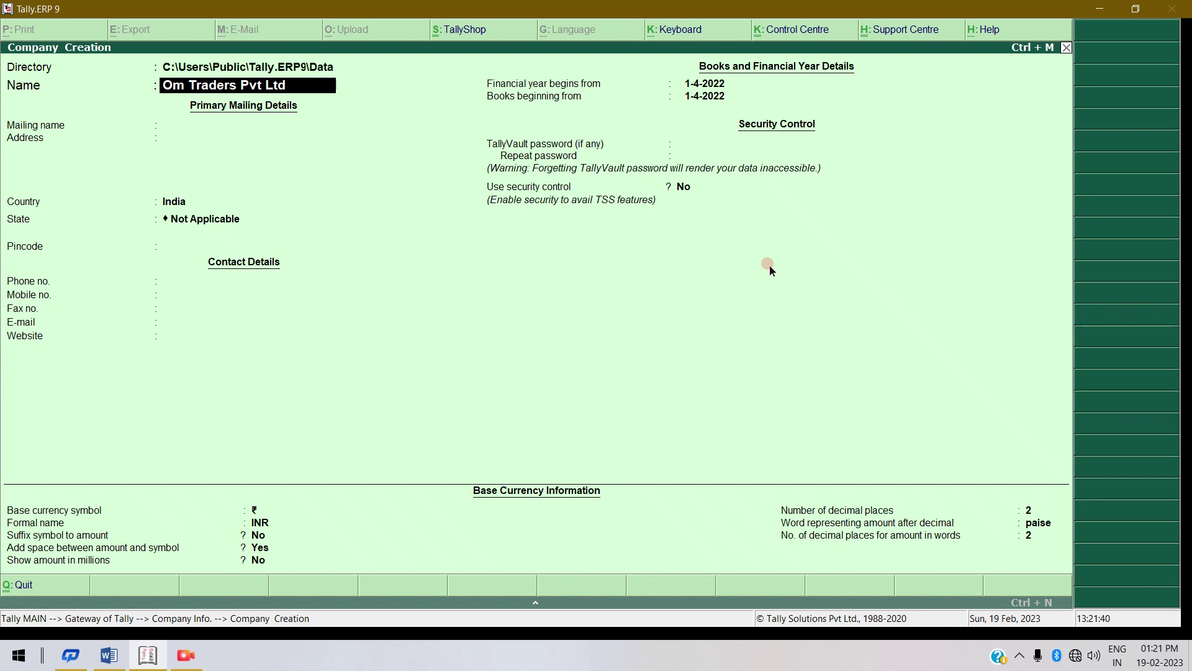
{"action": "key", "text": "Return"}
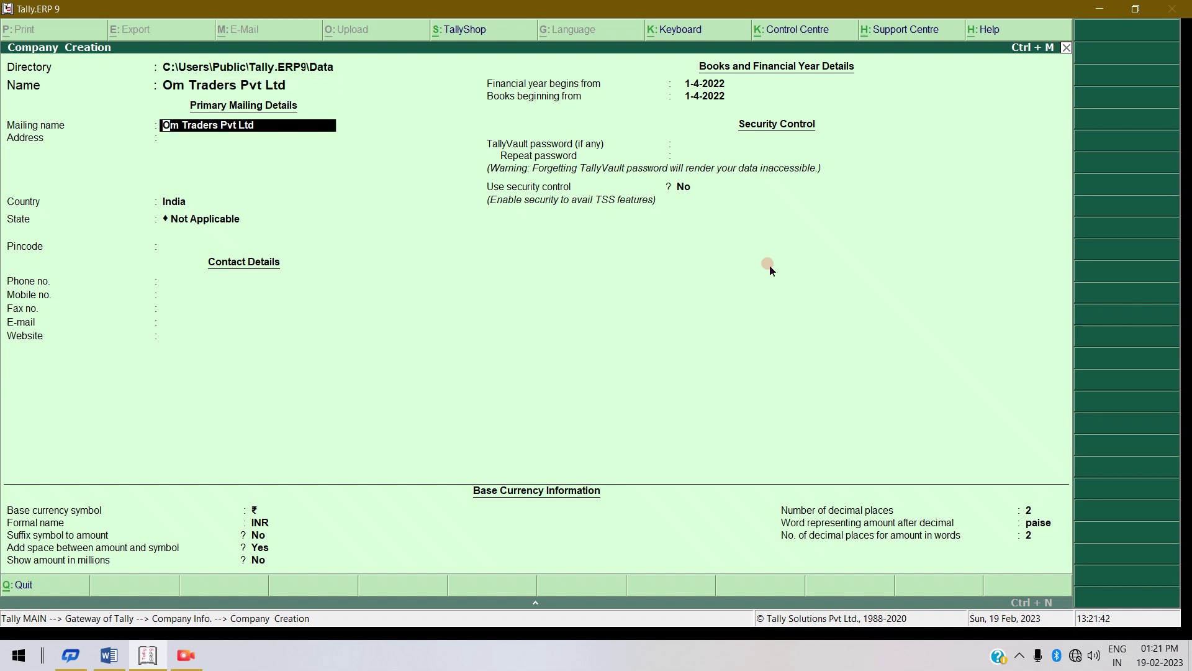
{"action": "key", "text": "Return"}
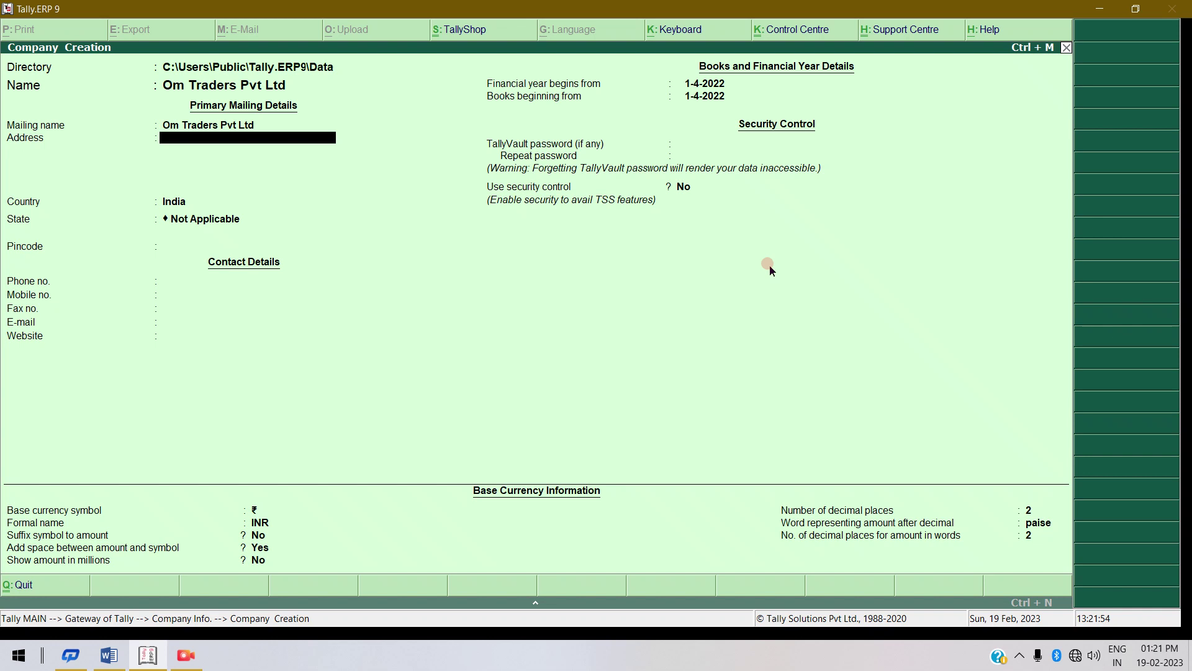
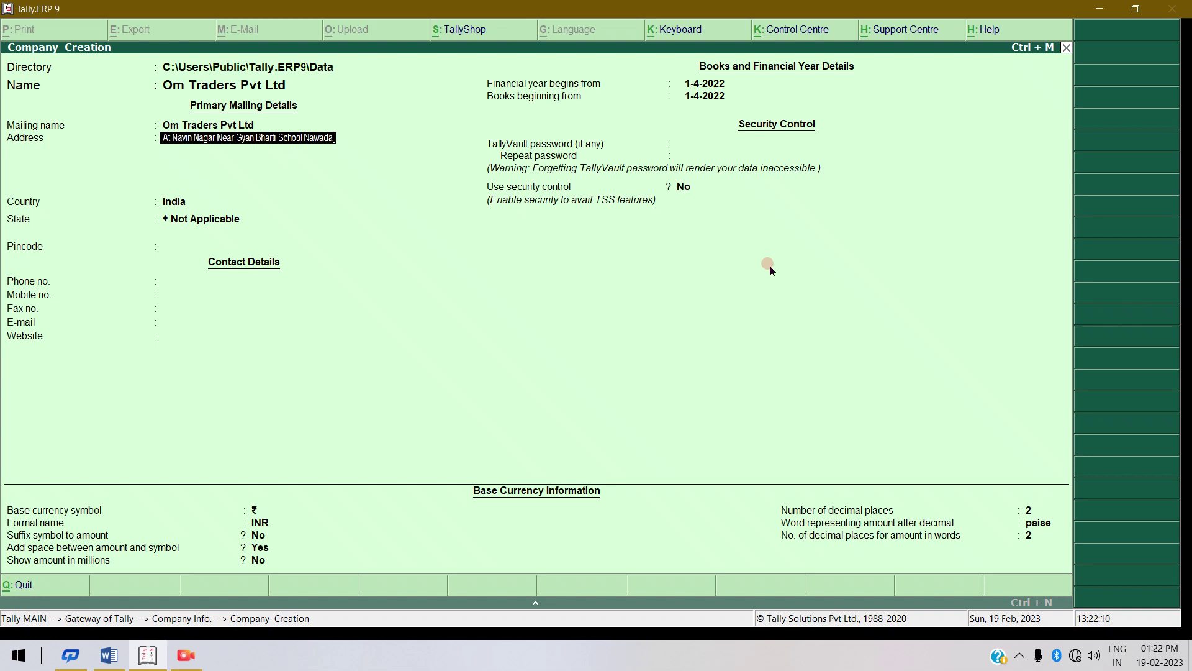
{"action": "key", "text": "Return"}
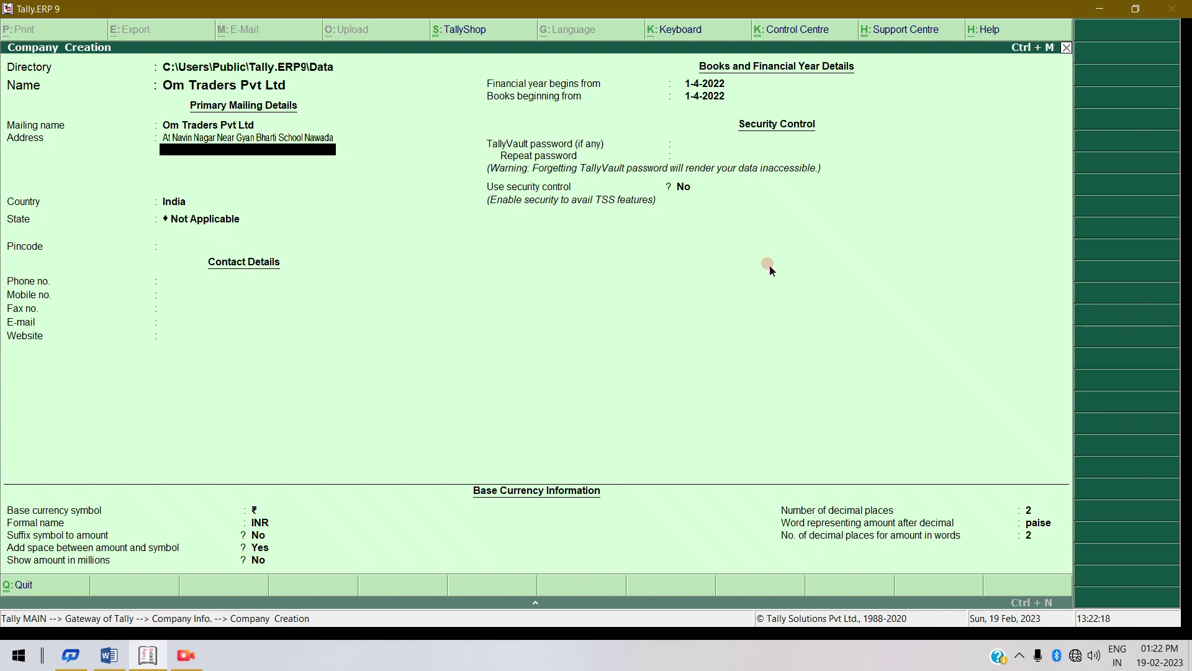
Set country India and state Bihar, and fill in the pincode and mobile number.
{"action": "key", "text": "Return"}
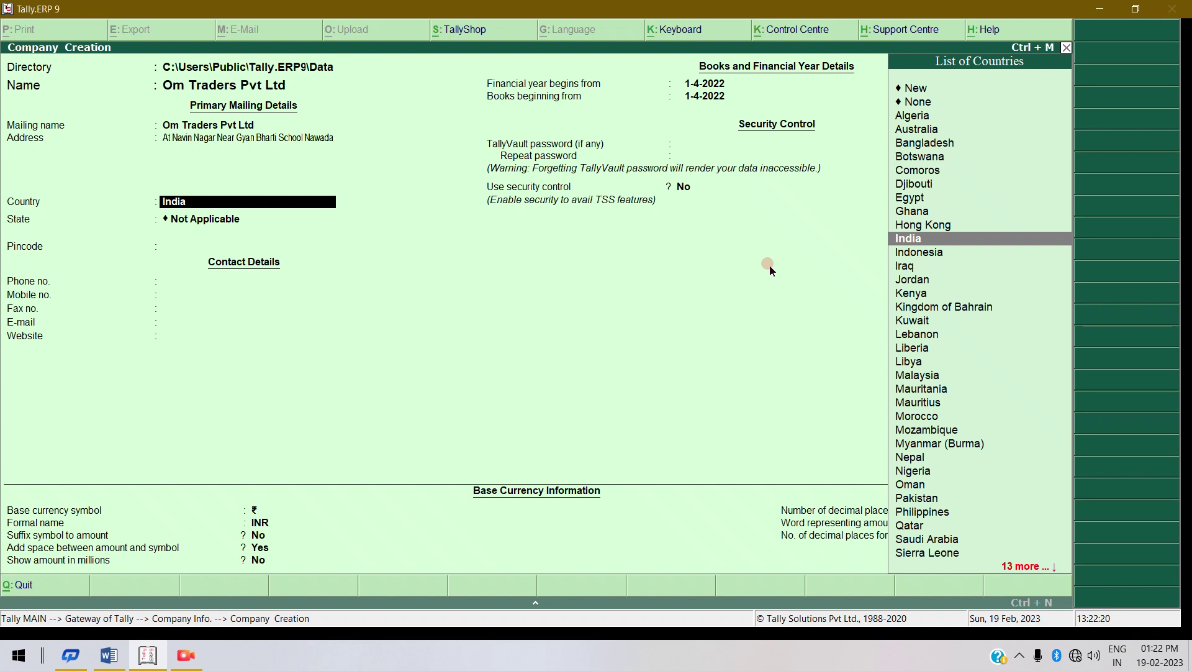
{"action": "key", "text": "Return"}
{"action": "type", "text": "b"}
{"action": "key", "text": "Return"}
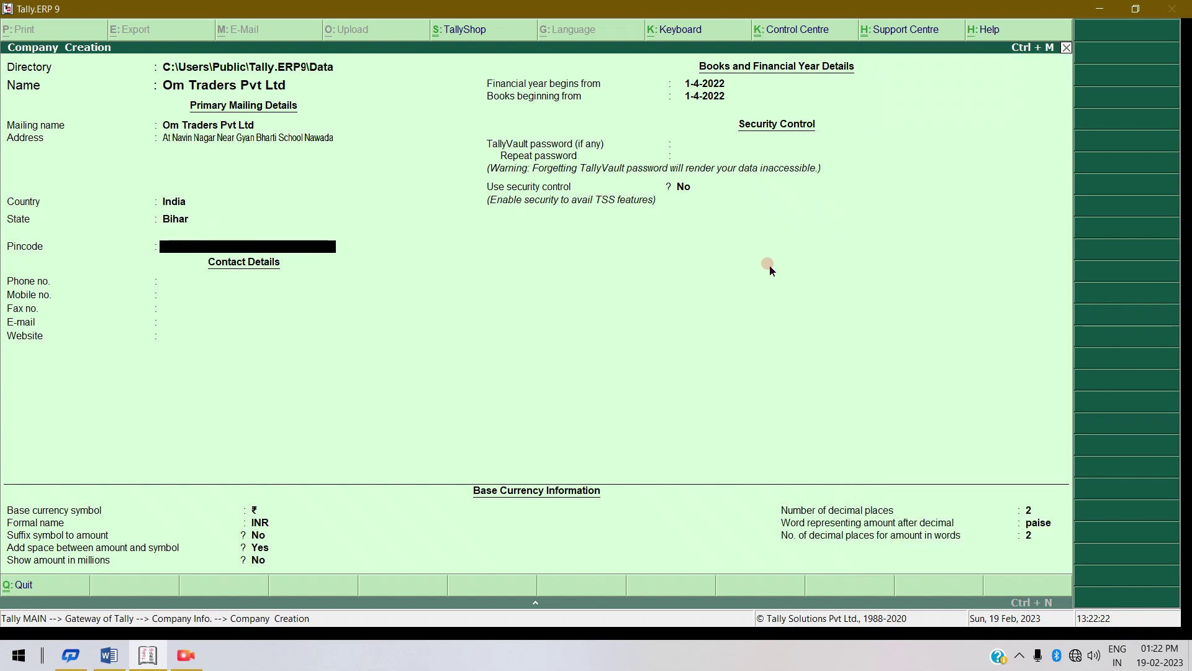
{"action": "type", "text": "805110"}
{"action": "key", "text": "Return"}
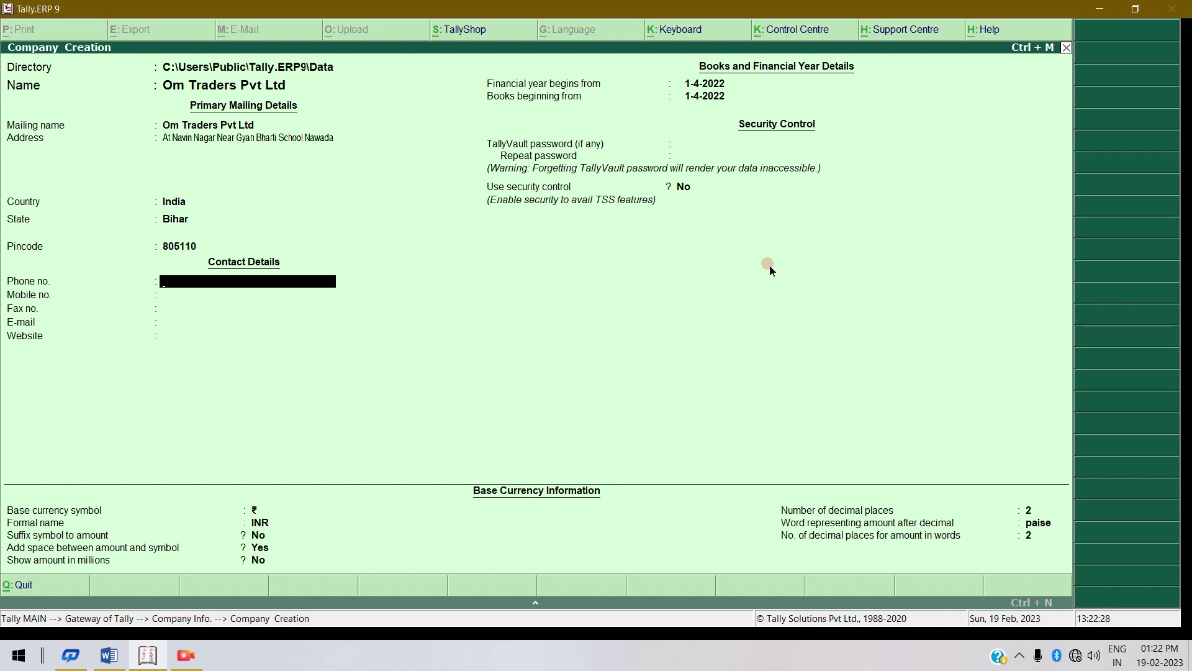
{"action": "key", "text": "Return"}
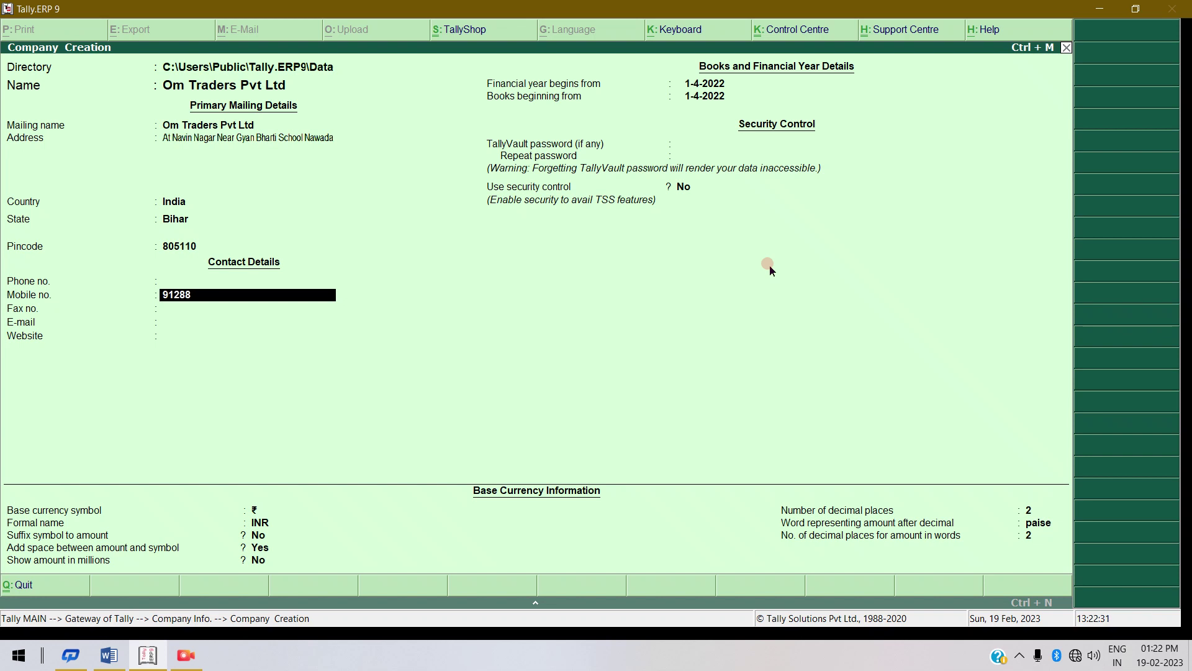
{"action": "key", "text": "Return"}
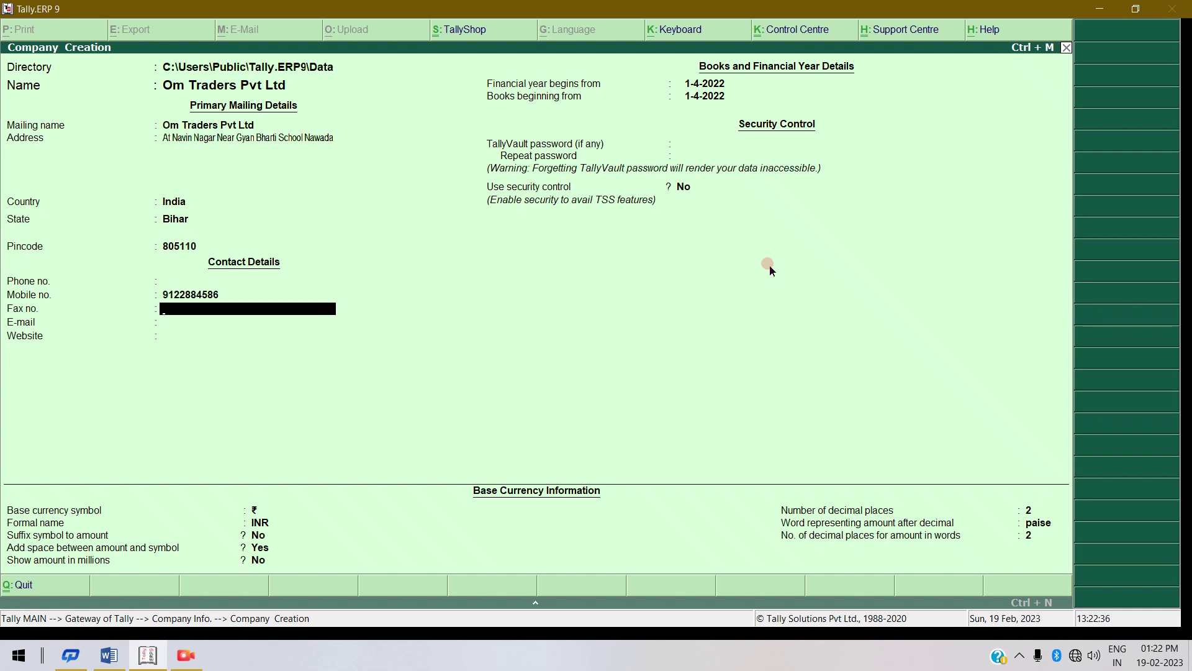
Skip fax, e-mail and website, keeping default financial year and currency settings until the accept prompt.
{"action": "key", "text": "Return"}
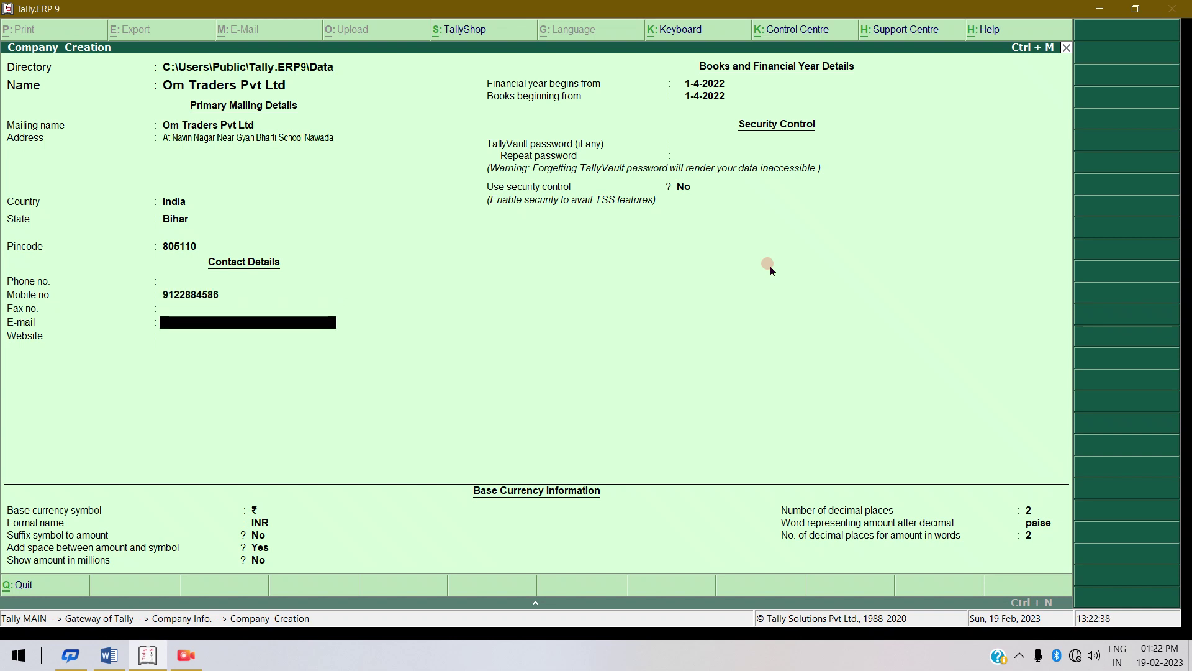
{"action": "key", "text": "Return"}
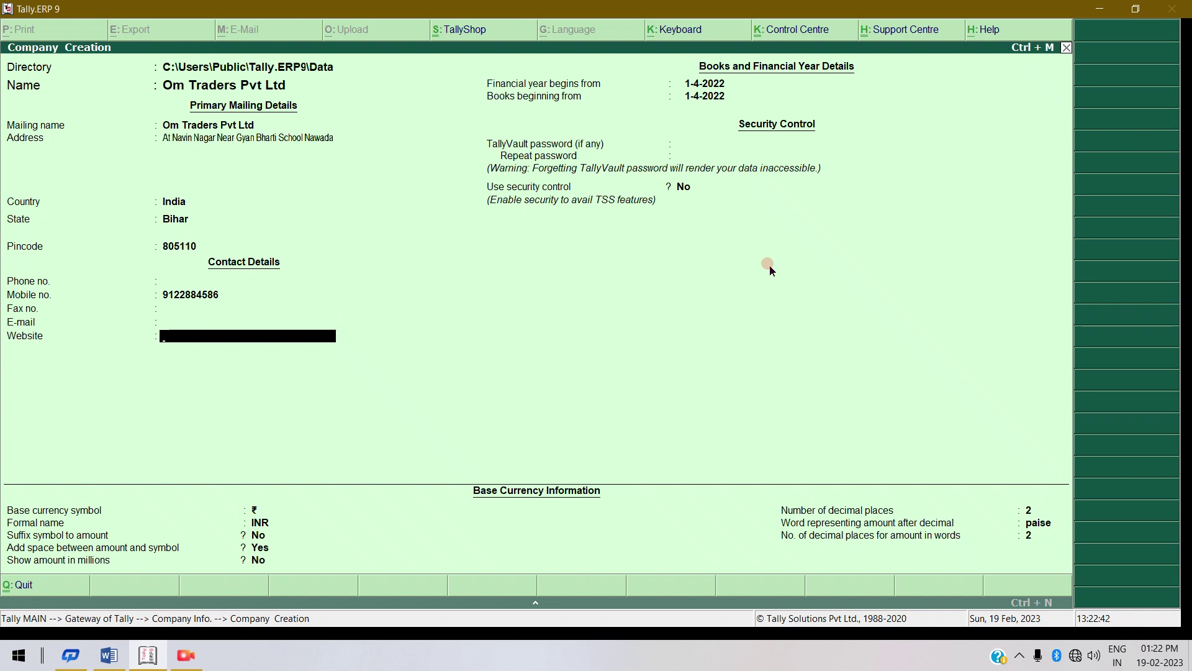
{"action": "key", "text": "Return"}
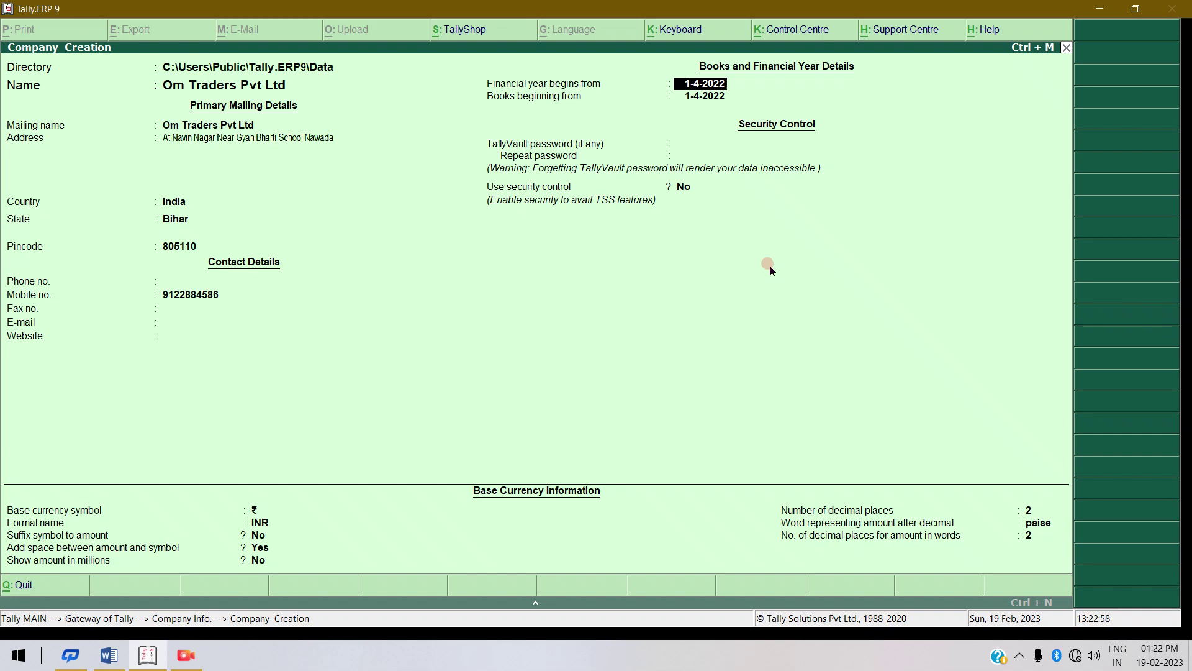
{"action": "key", "text": "Return"}
{"action": "key", "text": "Return"}
{"action": "key", "text": "Return"}
{"action": "key", "text": "Return"}
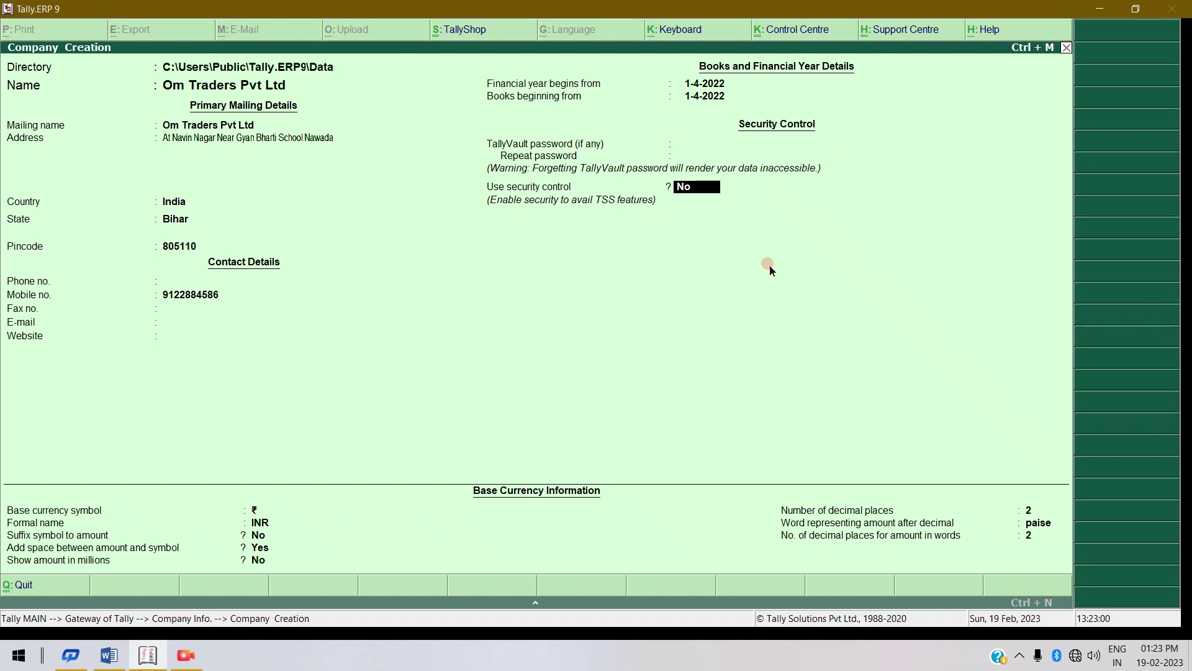
{"action": "key", "text": "Return"}
{"action": "key", "text": "Return"}
{"action": "key", "text": "Return"}
{"action": "key", "text": "Return"}
{"action": "key", "text": "Return"}
{"action": "key", "text": "Return"}
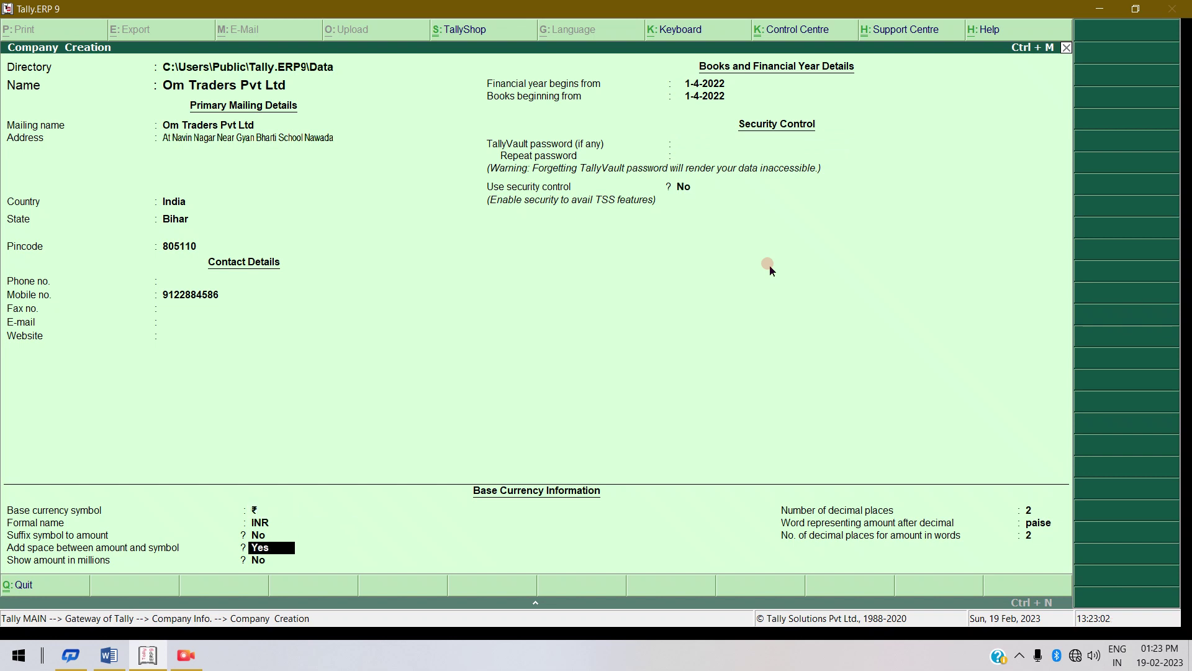
{"action": "key", "text": "Return"}
{"action": "key", "text": "Return"}
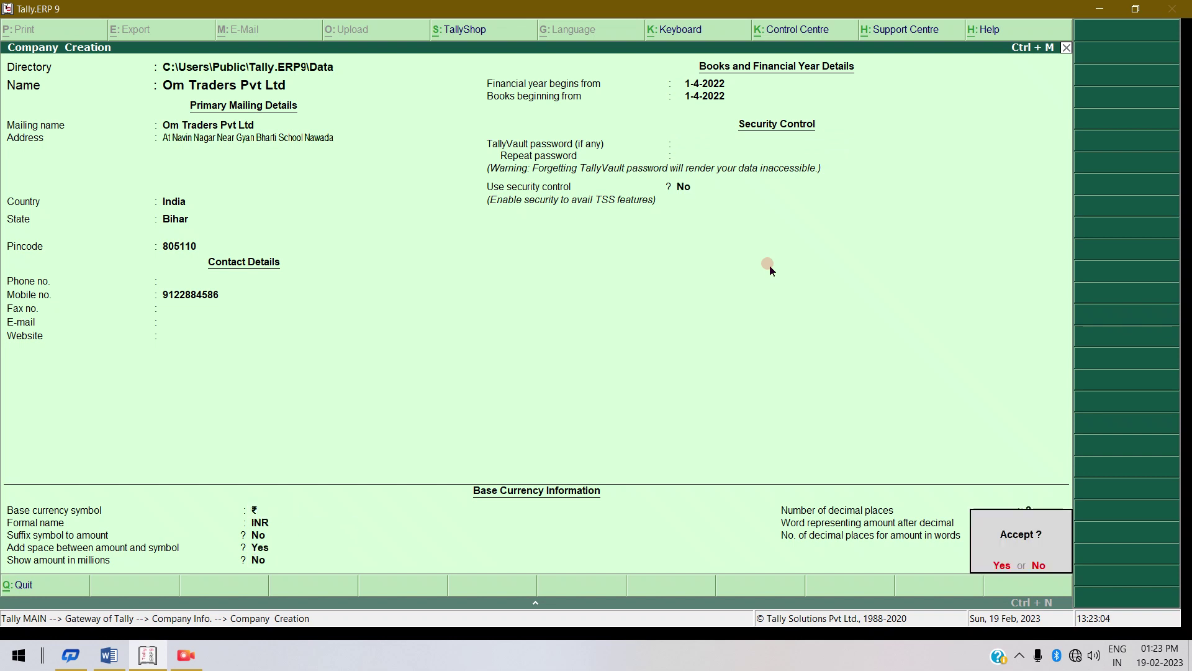
{"action": "key", "text": "Return"}
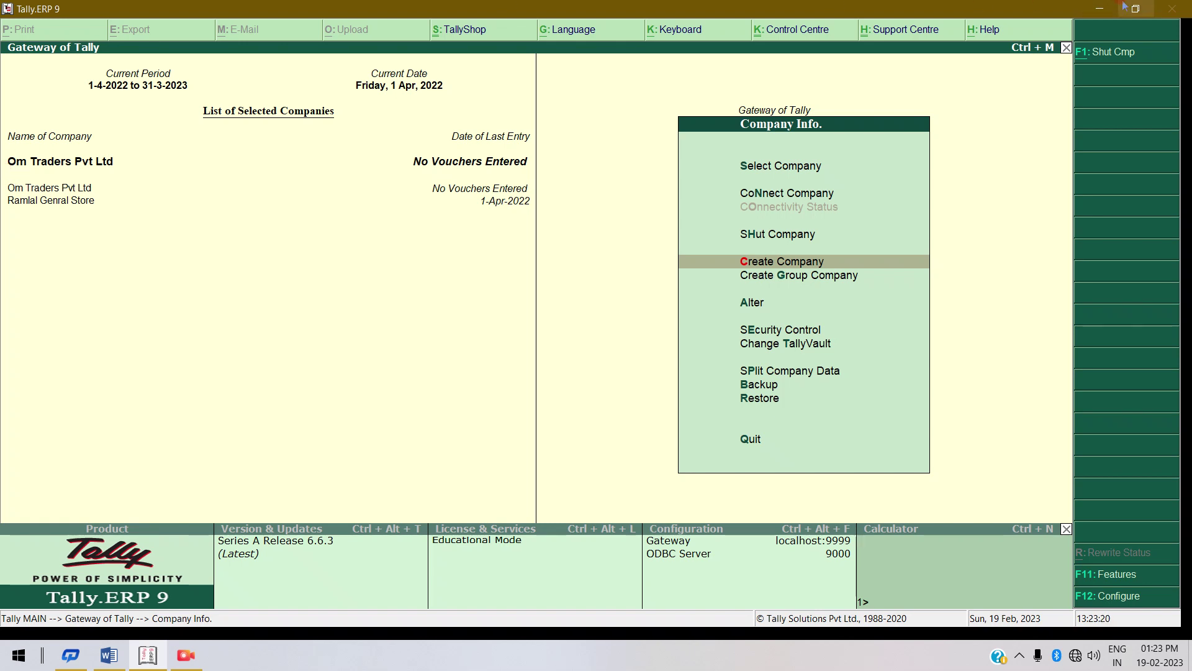
{"action": "left_click", "coordinate": [1103, 7]}
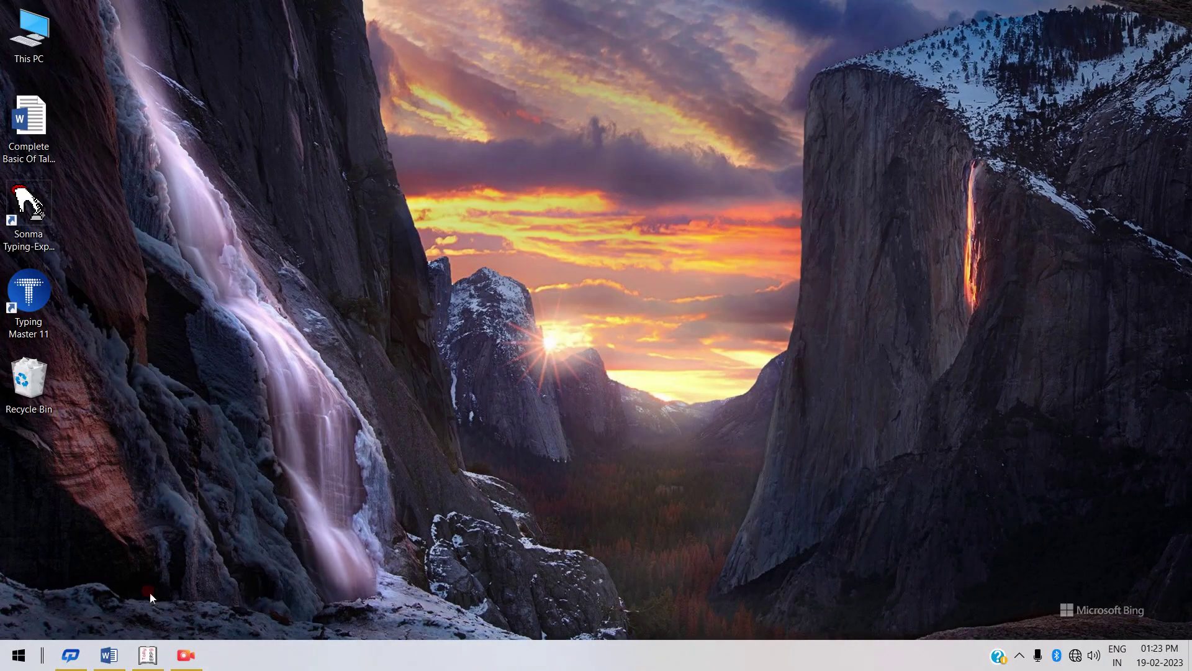
{"action": "left_click", "coordinate": [119, 662]}
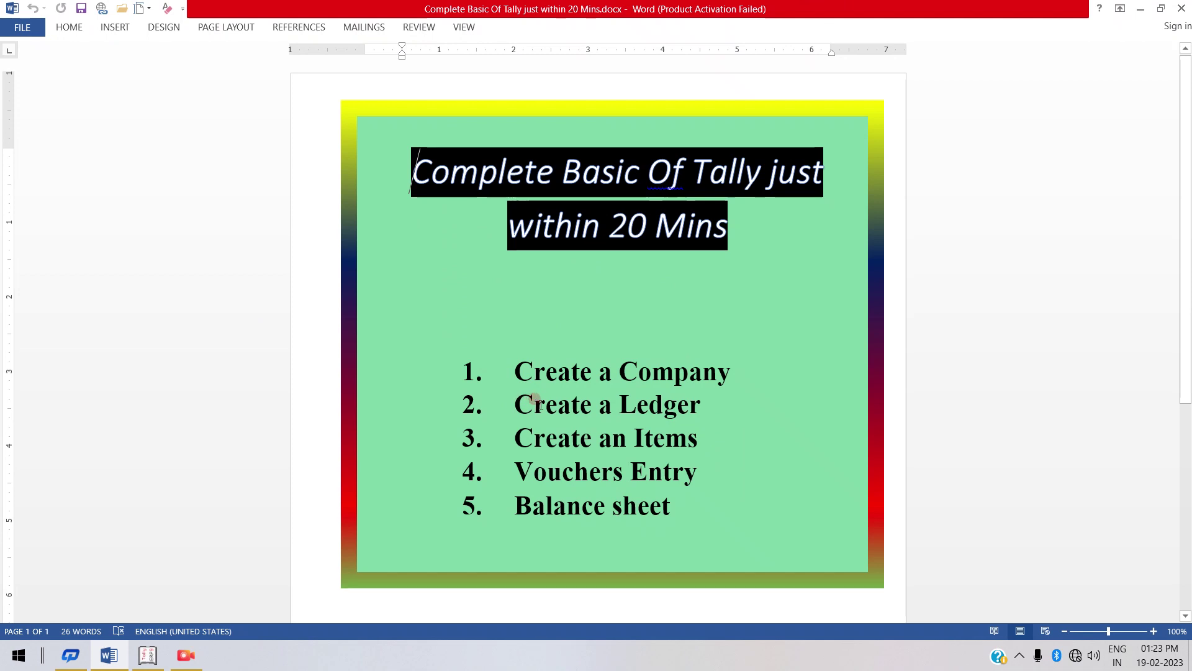
{"action": "left_click", "coordinate": [1141, 9]}
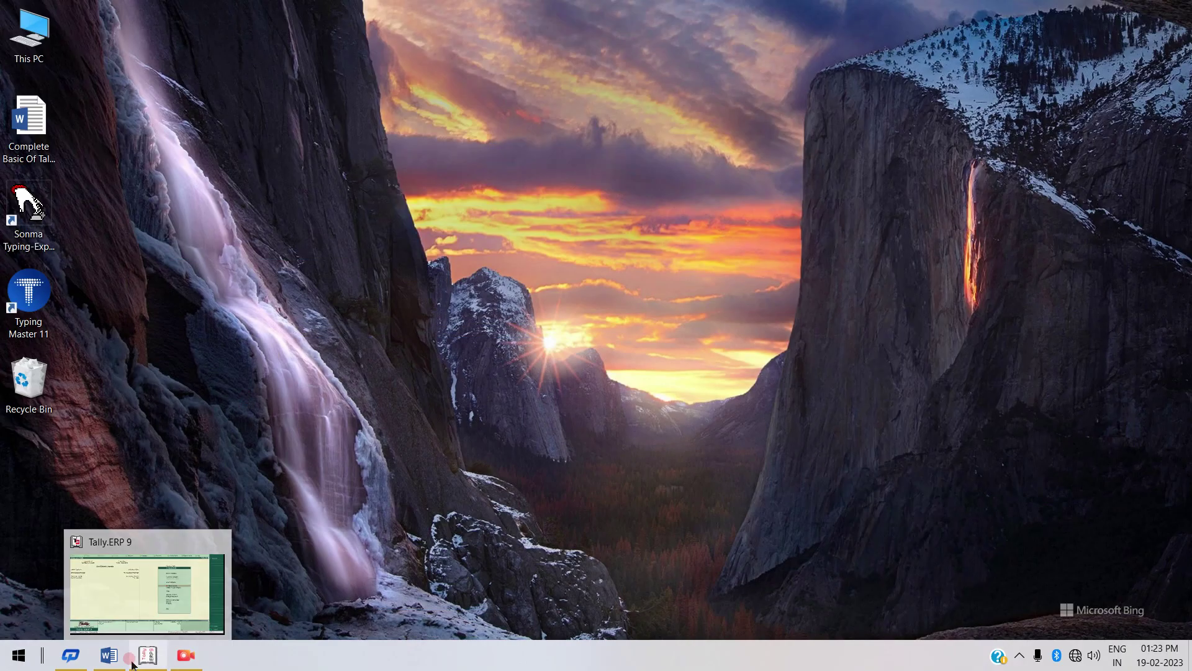
{"action": "mouse_move", "coordinate": [107, 655]}
{"action": "mouse_move", "coordinate": [159, 659]}
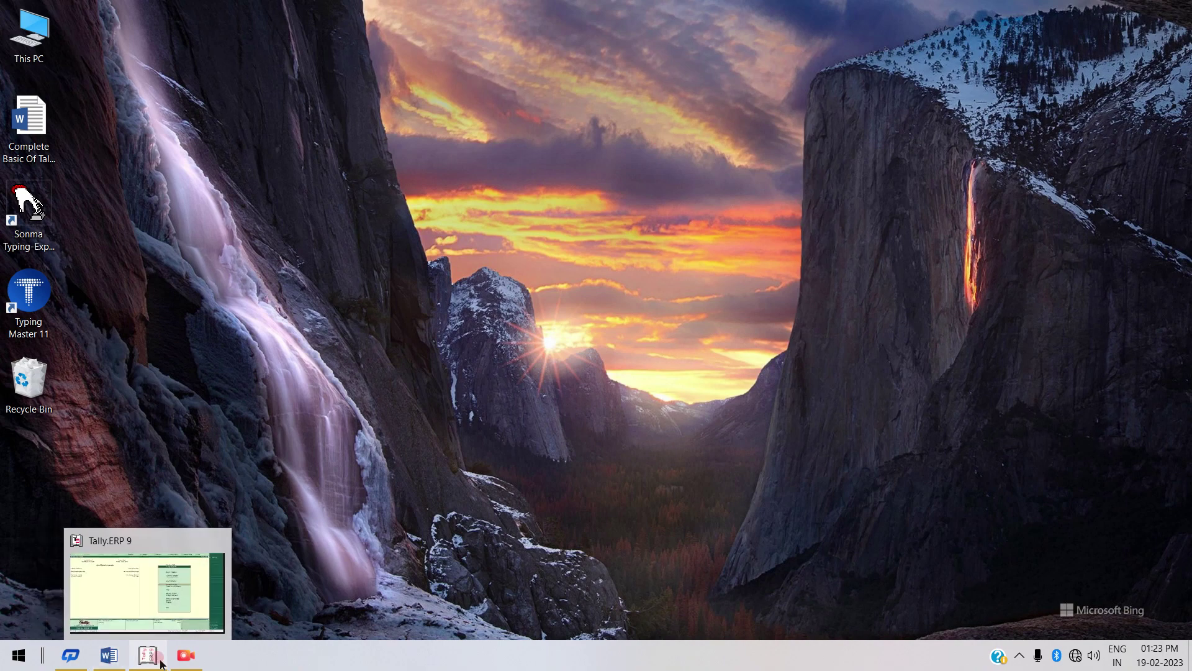
{"action": "left_click", "coordinate": [157, 658]}
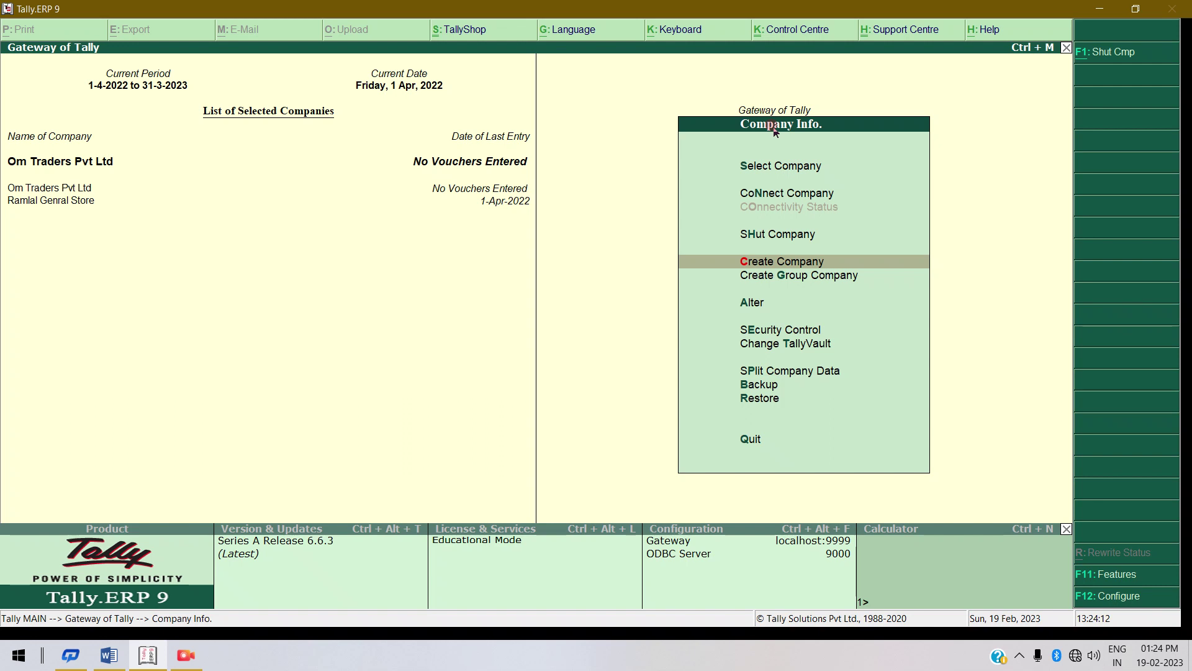
Return to Gateway of Tally and open Accounts Info > Ledgers > Create single ledger.
{"action": "left_click", "coordinate": [773, 128]}
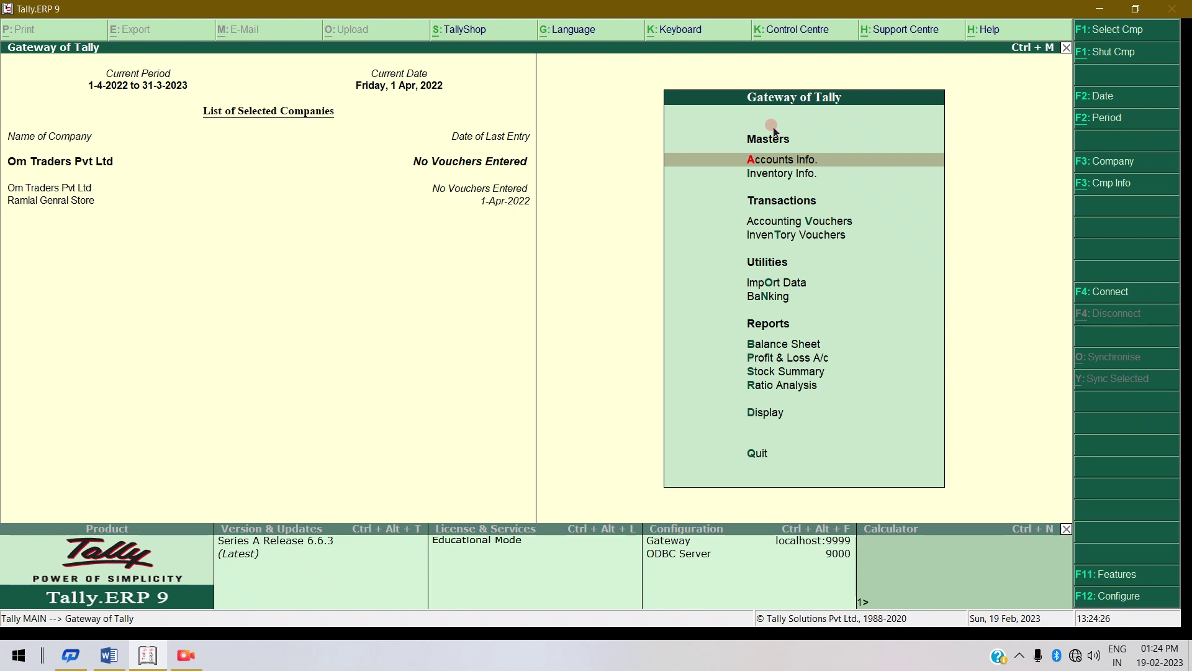
{"action": "key", "text": "Return"}
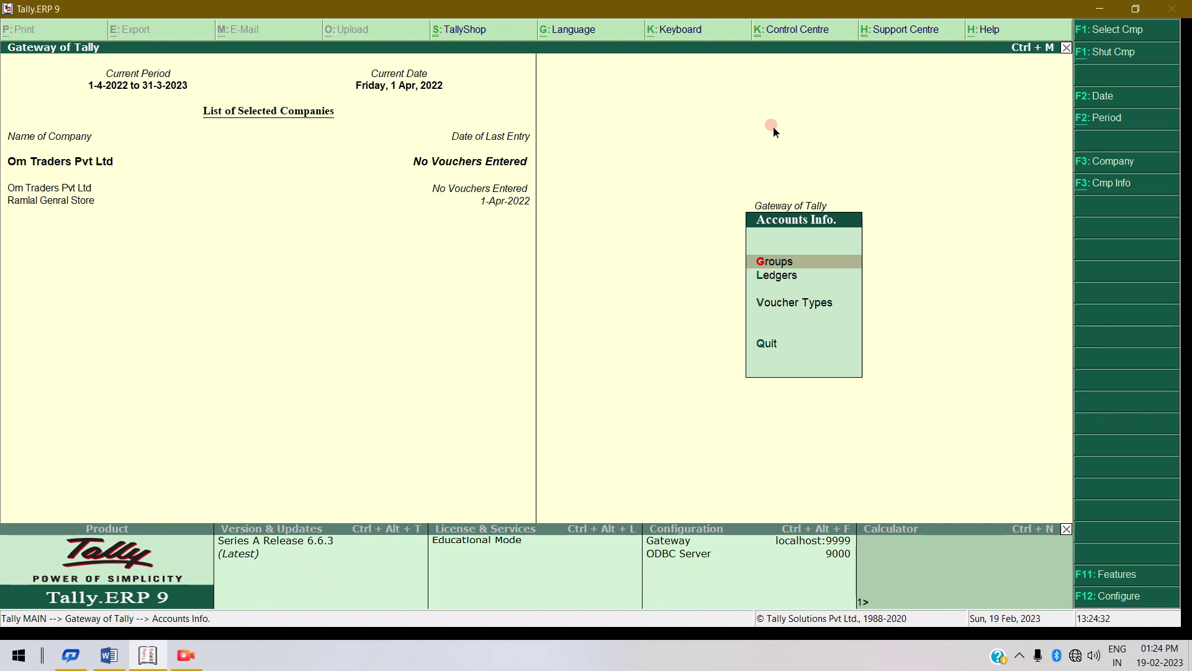
{"action": "key", "text": "Down"}
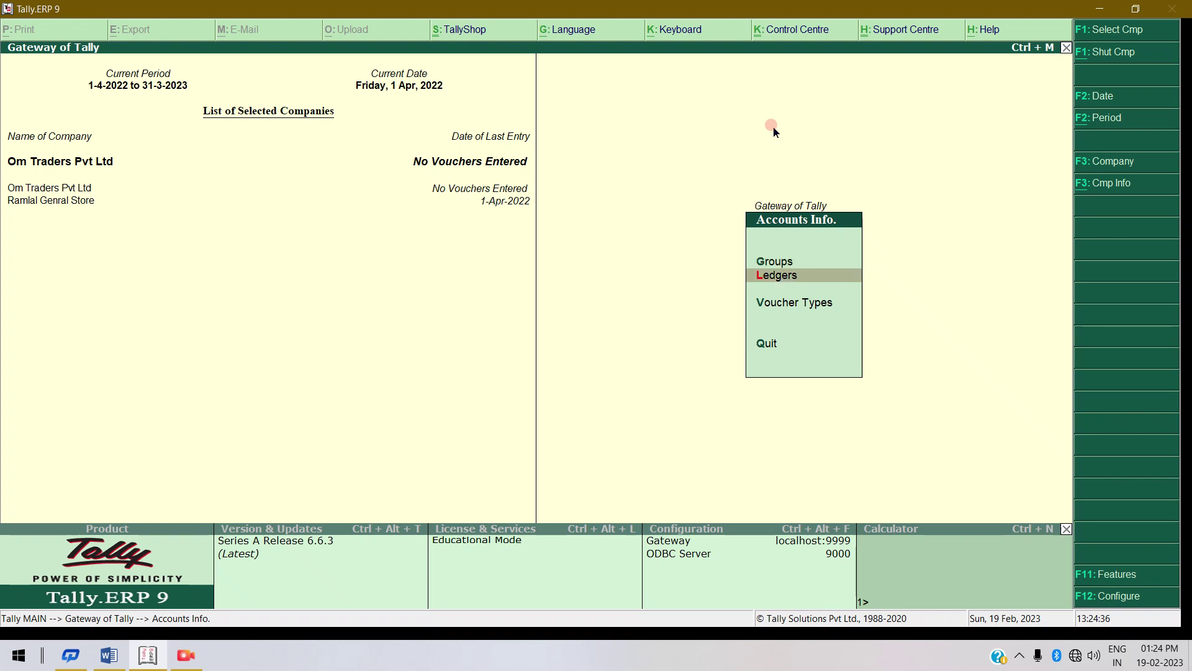
{"action": "key", "text": "Return"}
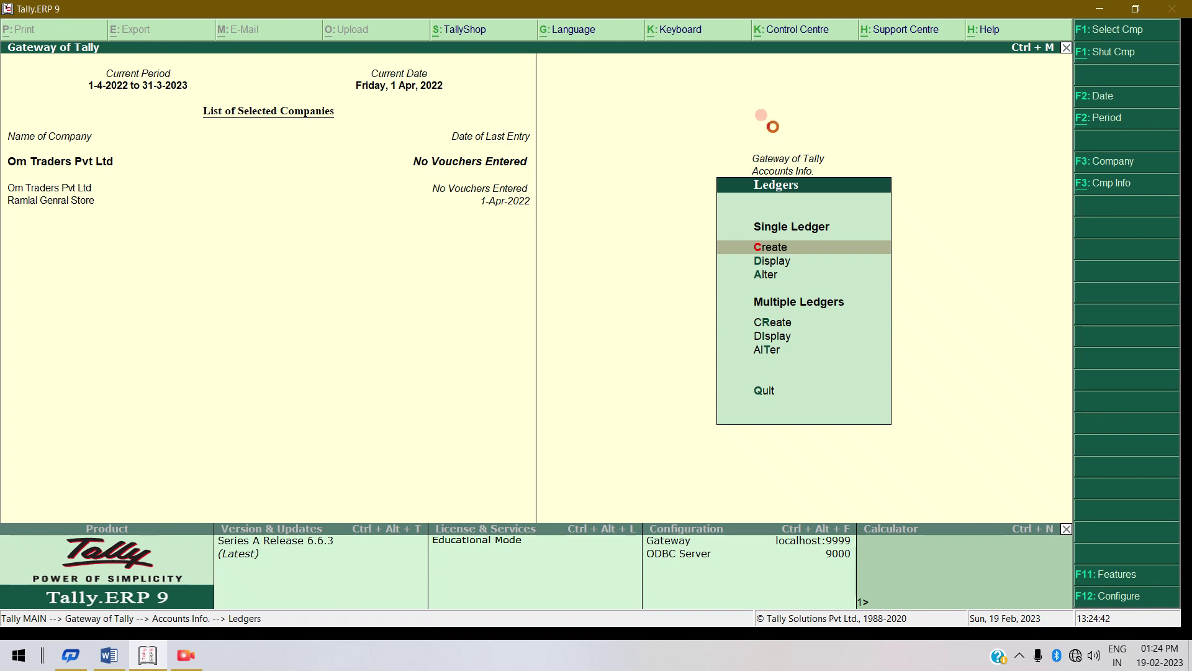
{"action": "key", "text": "Return"}
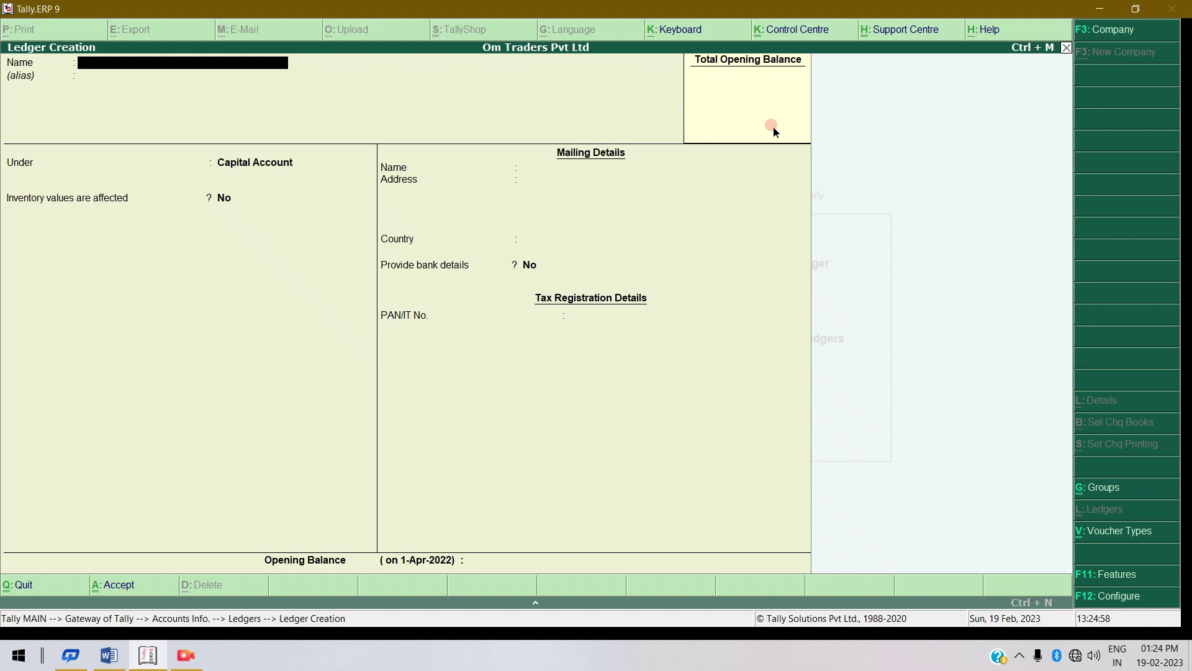
Create ledger 'Purchases Local' under Purchase Accounts with inventory affected, and save it.
{"action": "type", "text": "Purchases Local"}
{"action": "key", "text": "Return"}
{"action": "key", "text": "Return"}
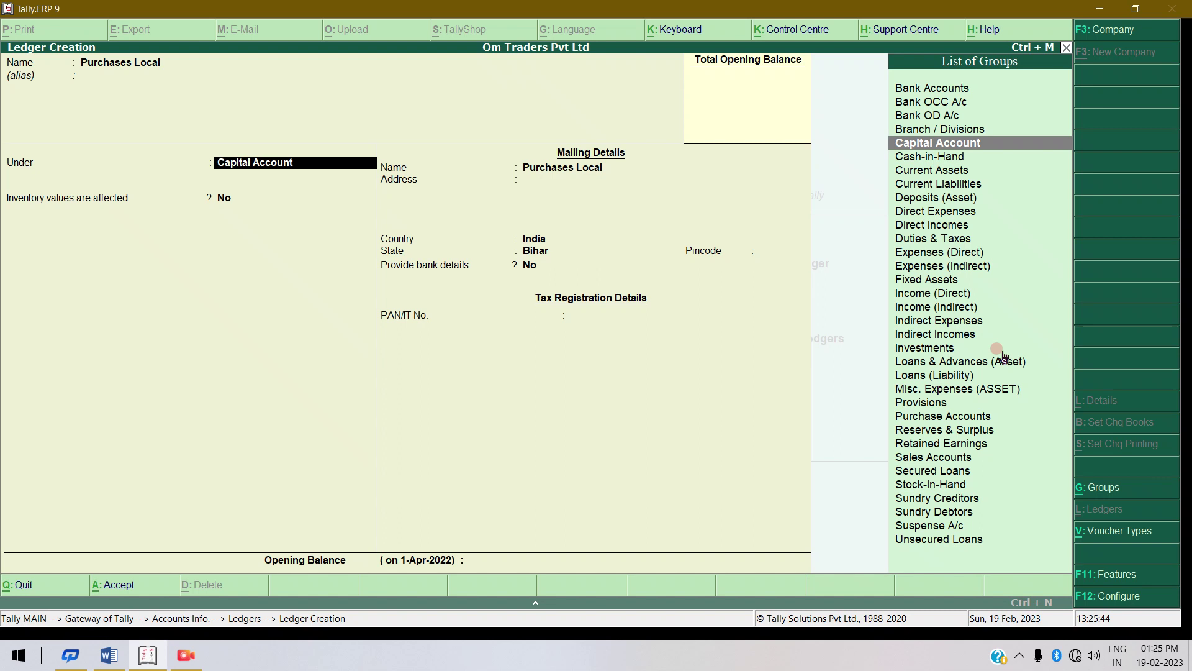
{"action": "type", "text": "po"}
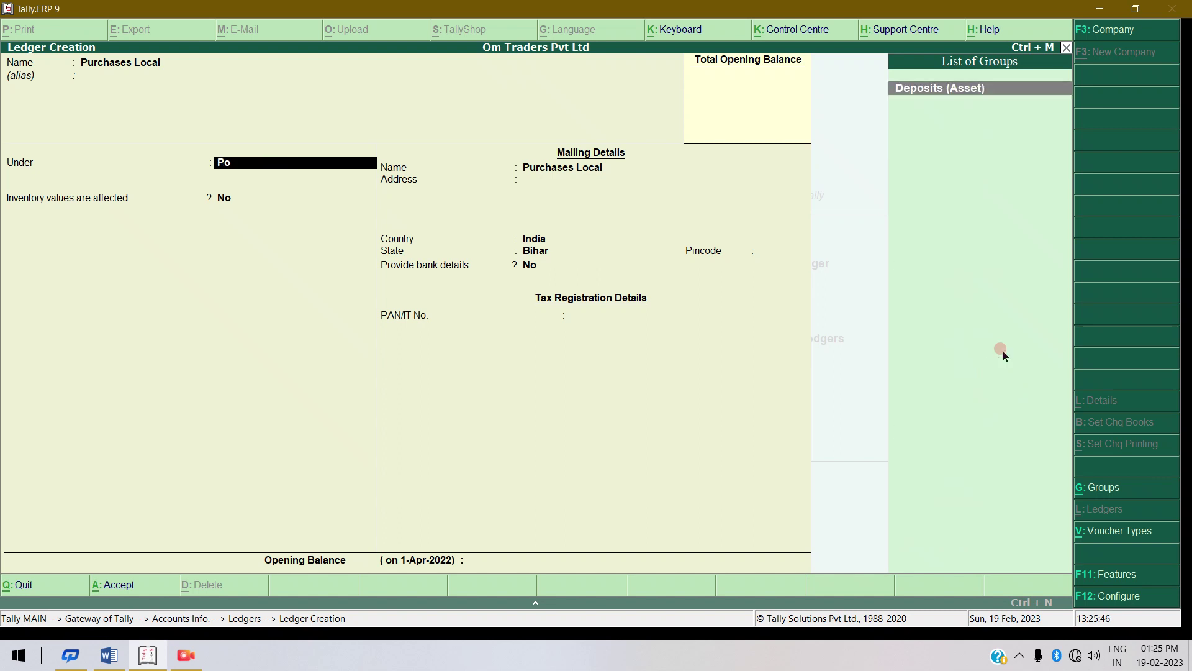
{"action": "key", "text": "BackSpace"}
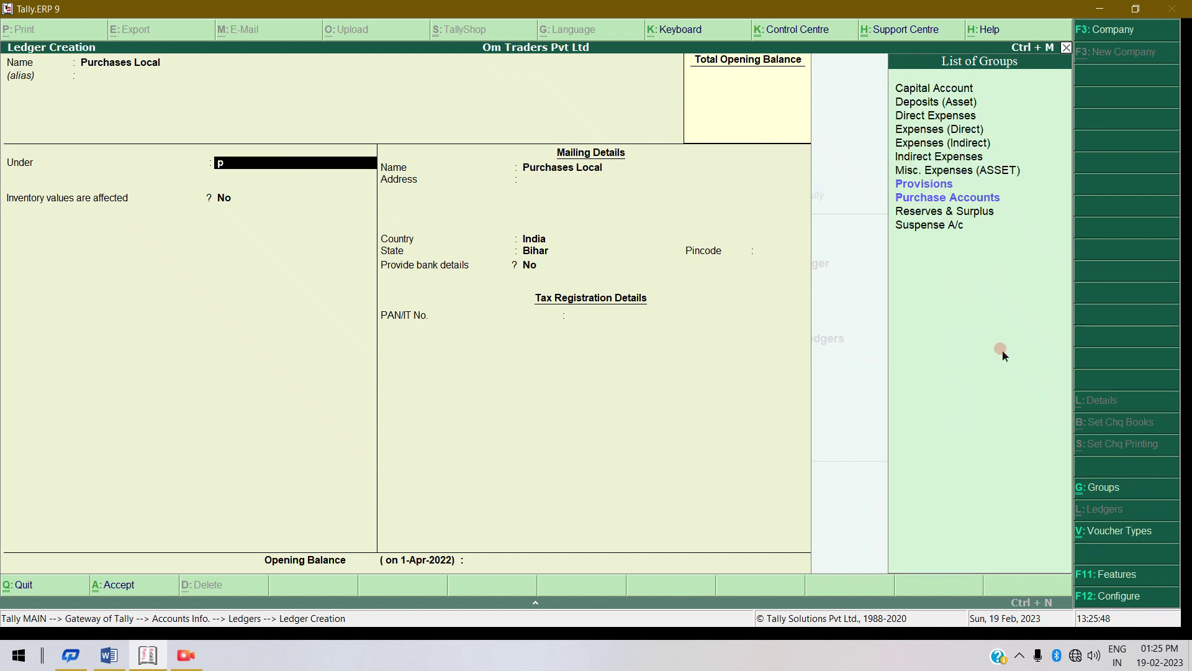
{"action": "type", "text": "urc"}
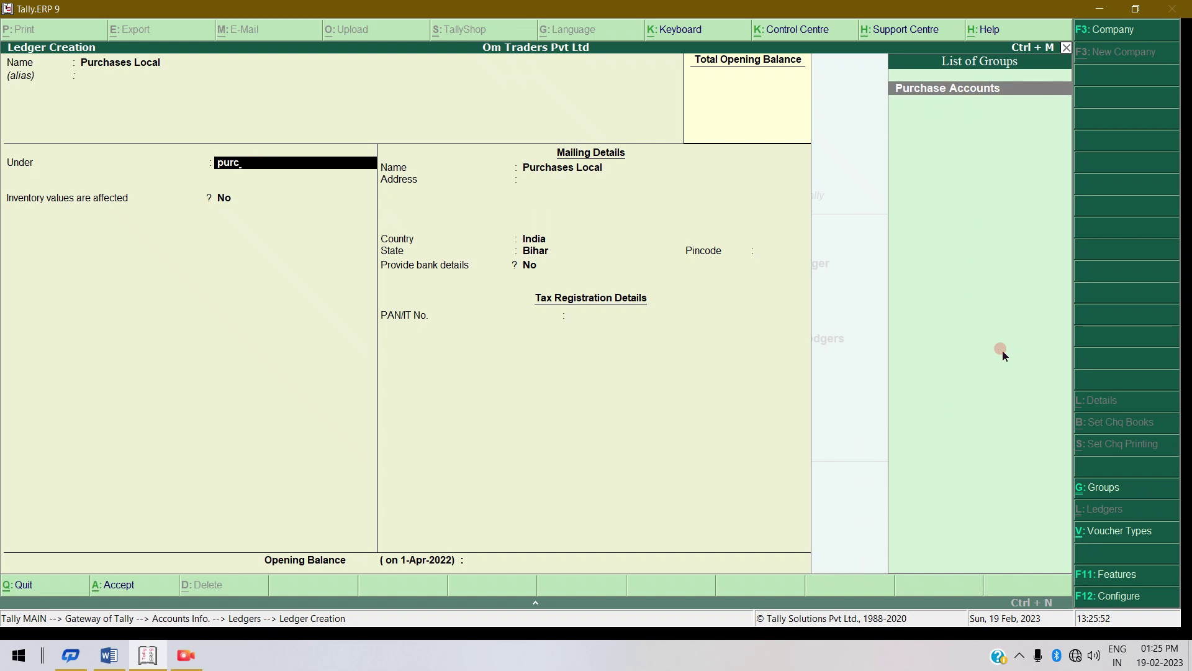
{"action": "key", "text": "Return"}
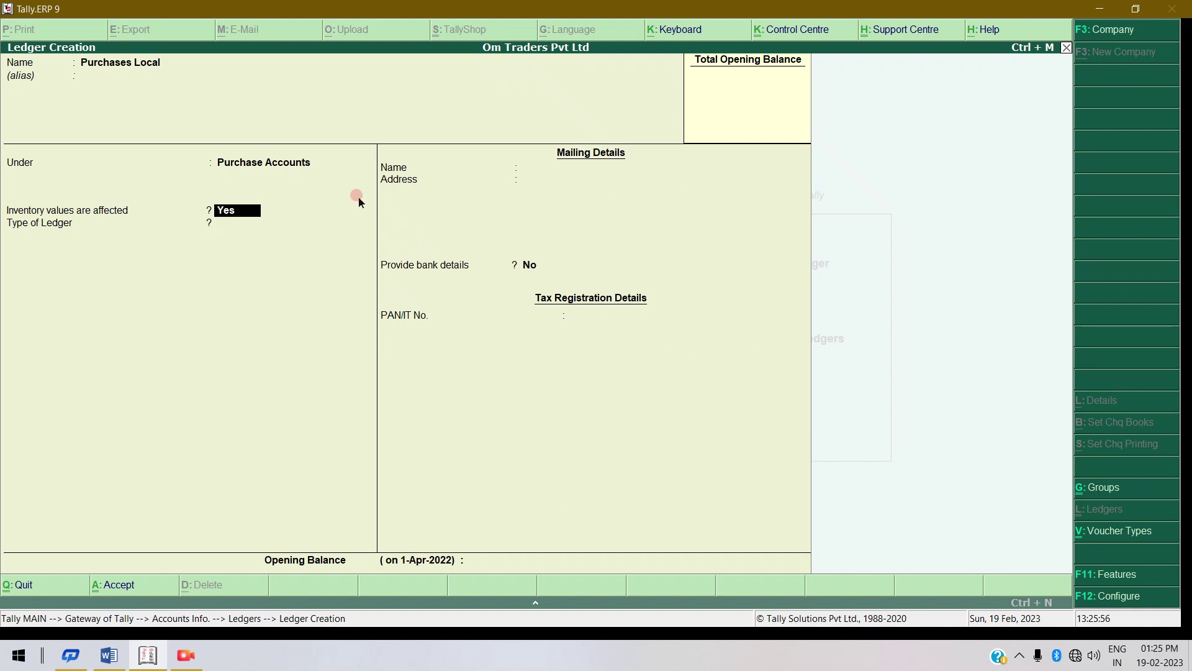
{"action": "key", "text": "Return"}
{"action": "key", "text": "Return"}
{"action": "key", "text": "Return"}
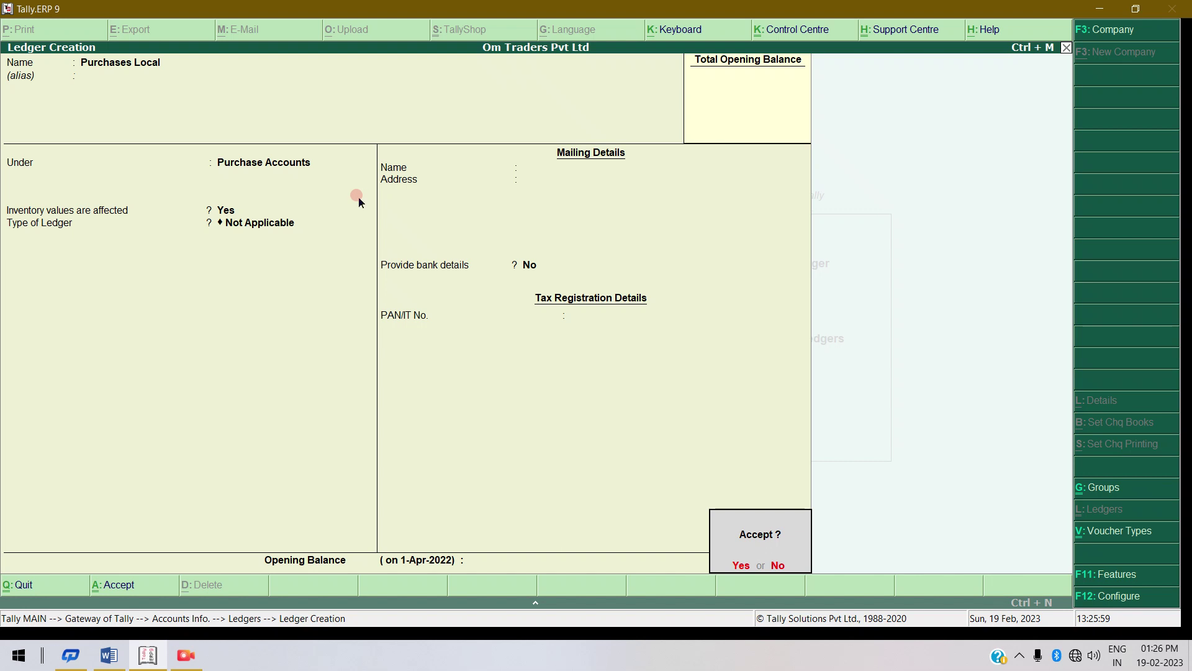
{"action": "key", "text": "Return"}
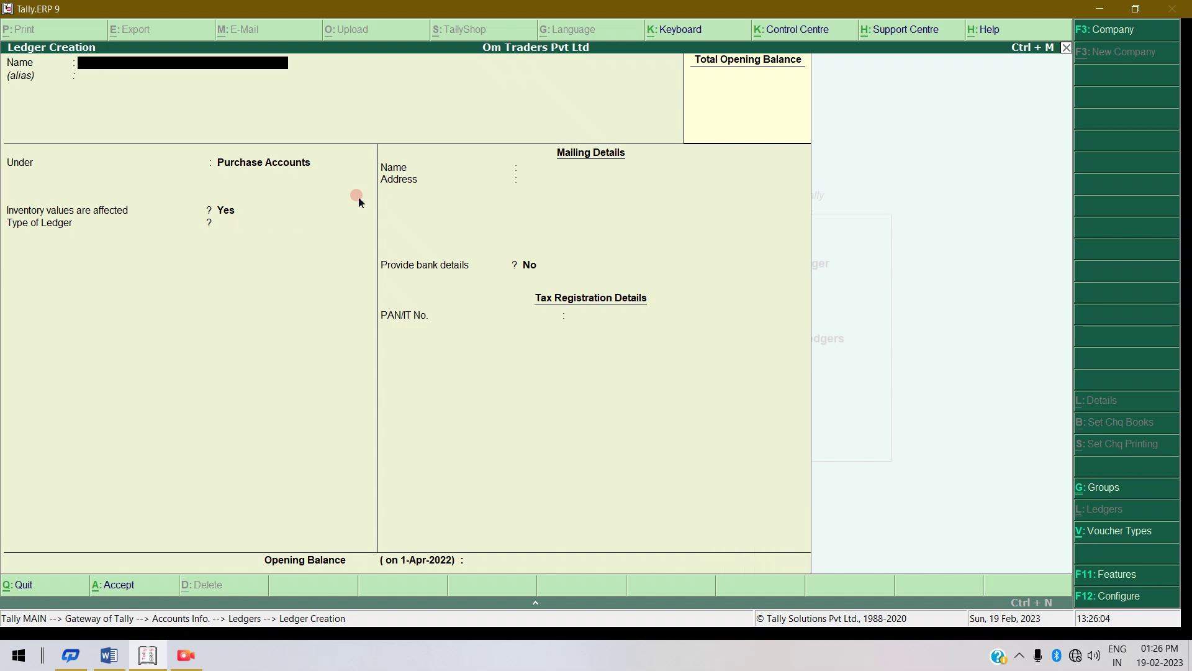
Create ledger 'Sales Local' under Sales Accounts with no opening balance, and save it.
{"action": "type", "text": "Sales Loca"}
{"action": "key", "text": "Return"}
{"action": "key", "text": "Return"}
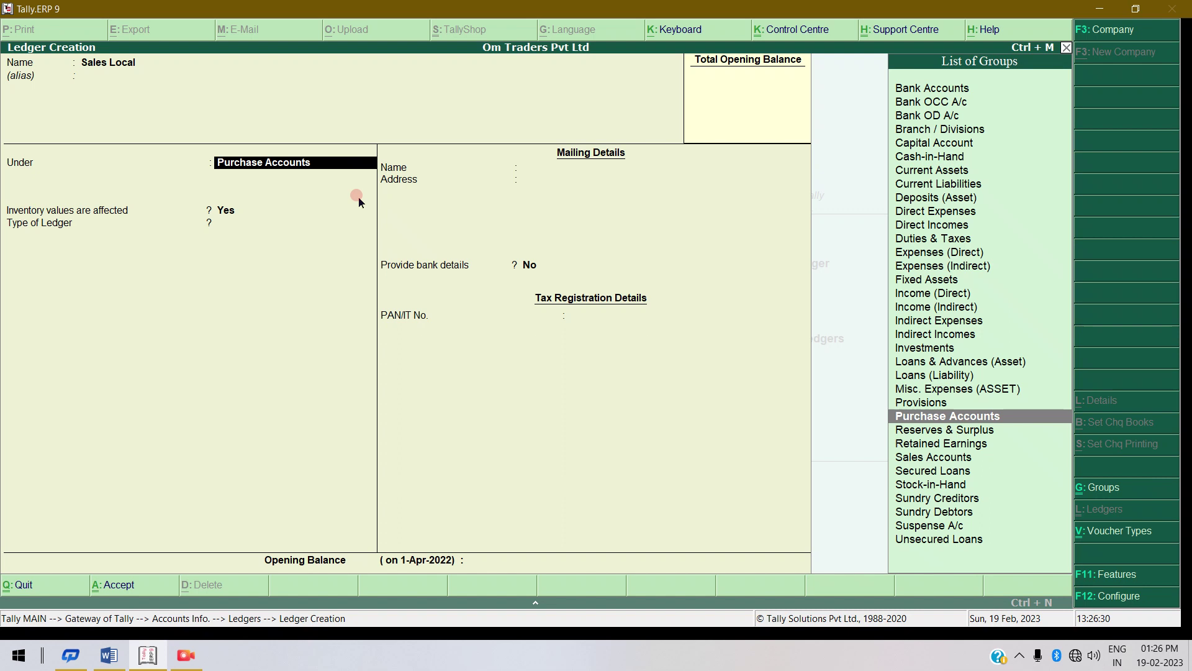
{"action": "key", "text": "Return"}
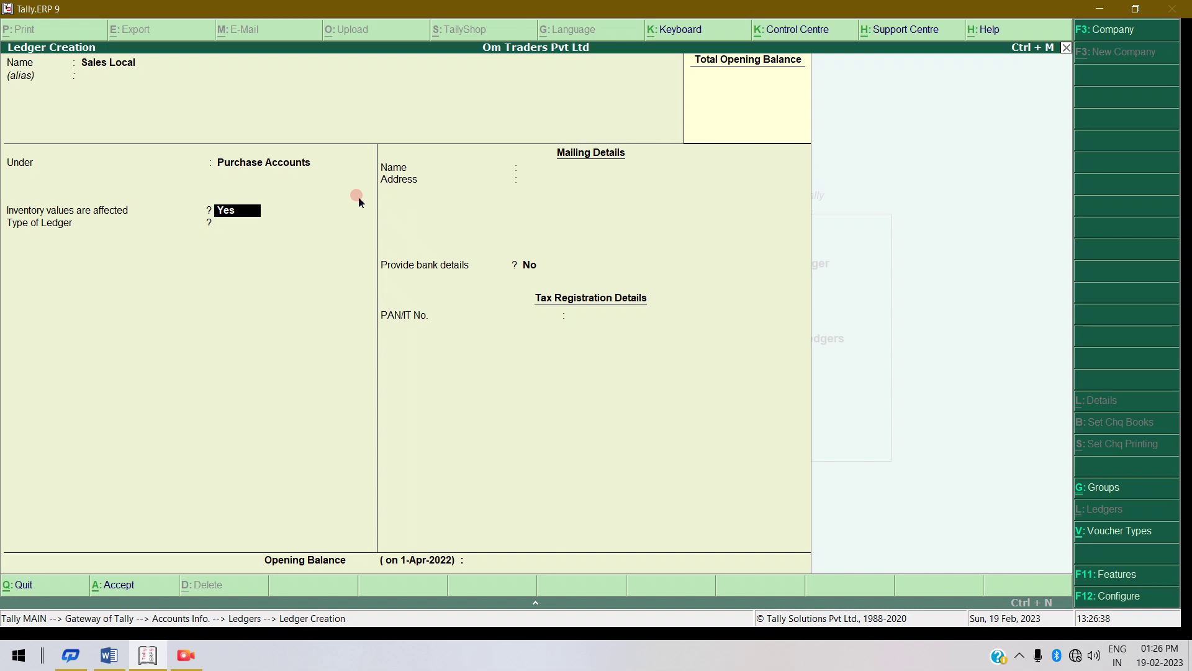
{"action": "key", "text": "BackSpace"}
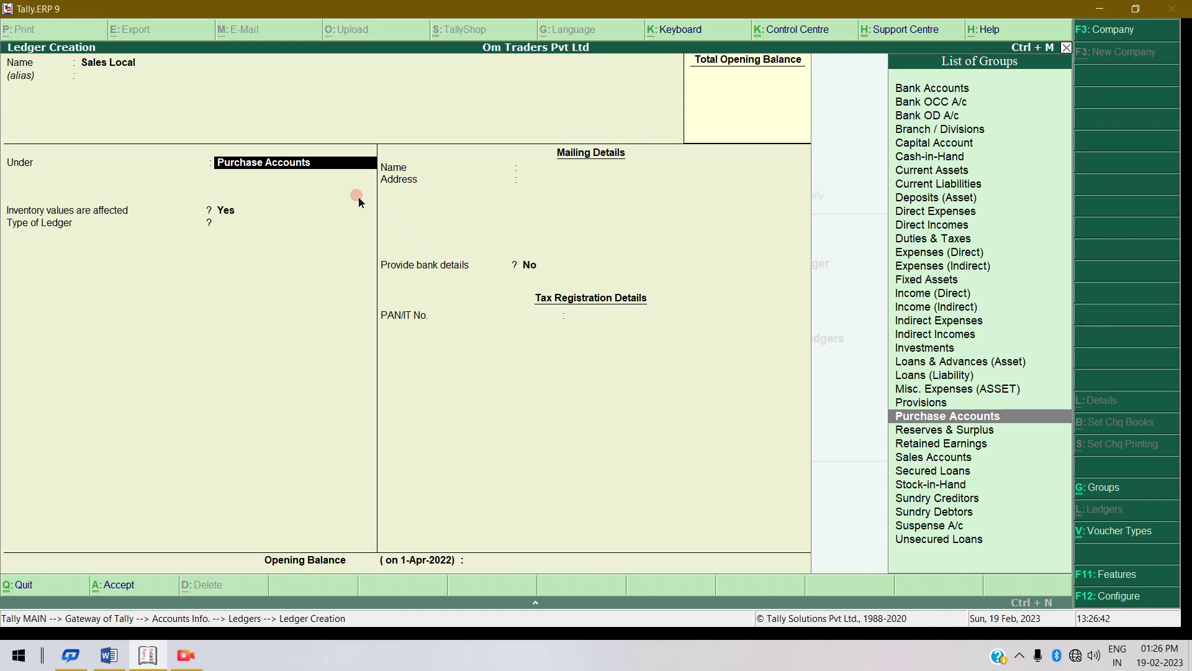
{"action": "type", "text": "Sale"}
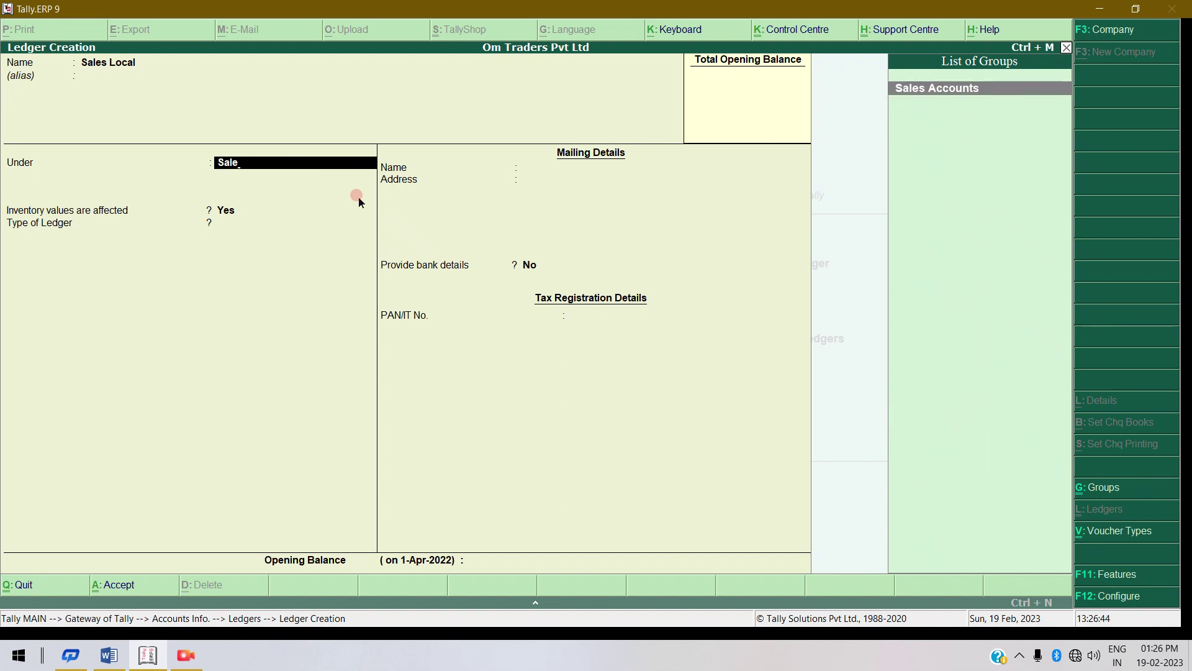
{"action": "key", "text": "Return"}
{"action": "key", "text": "Return"}
{"action": "key", "text": "Return"}
{"action": "key", "text": "Return"}
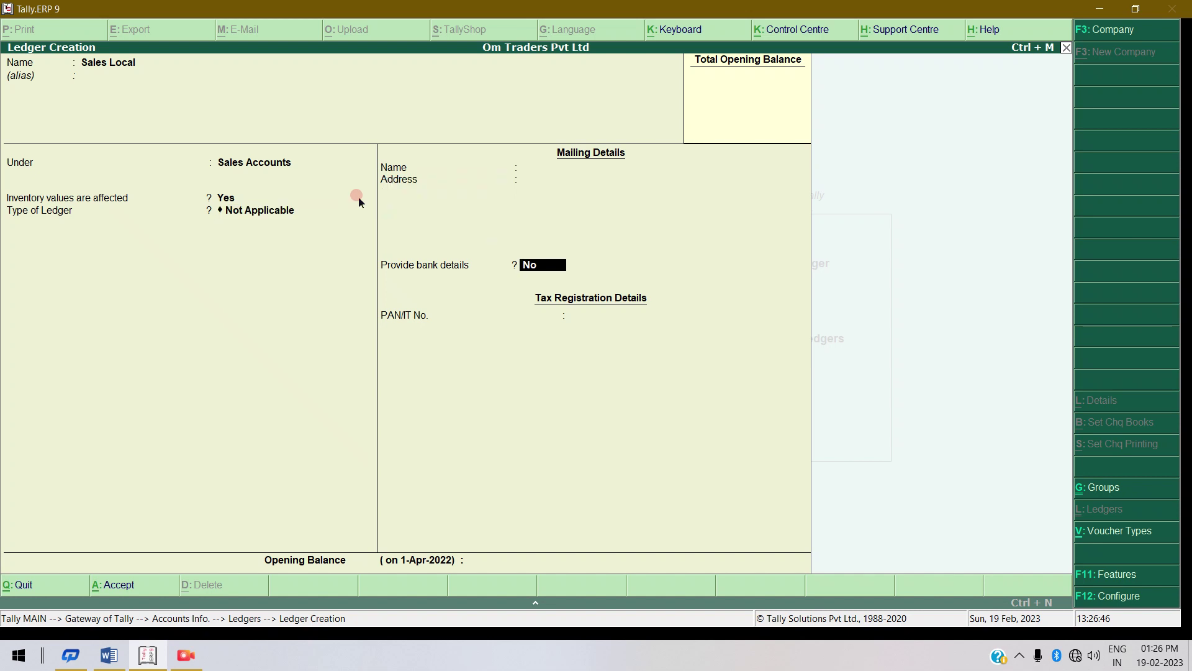
{"action": "key", "text": "Return"}
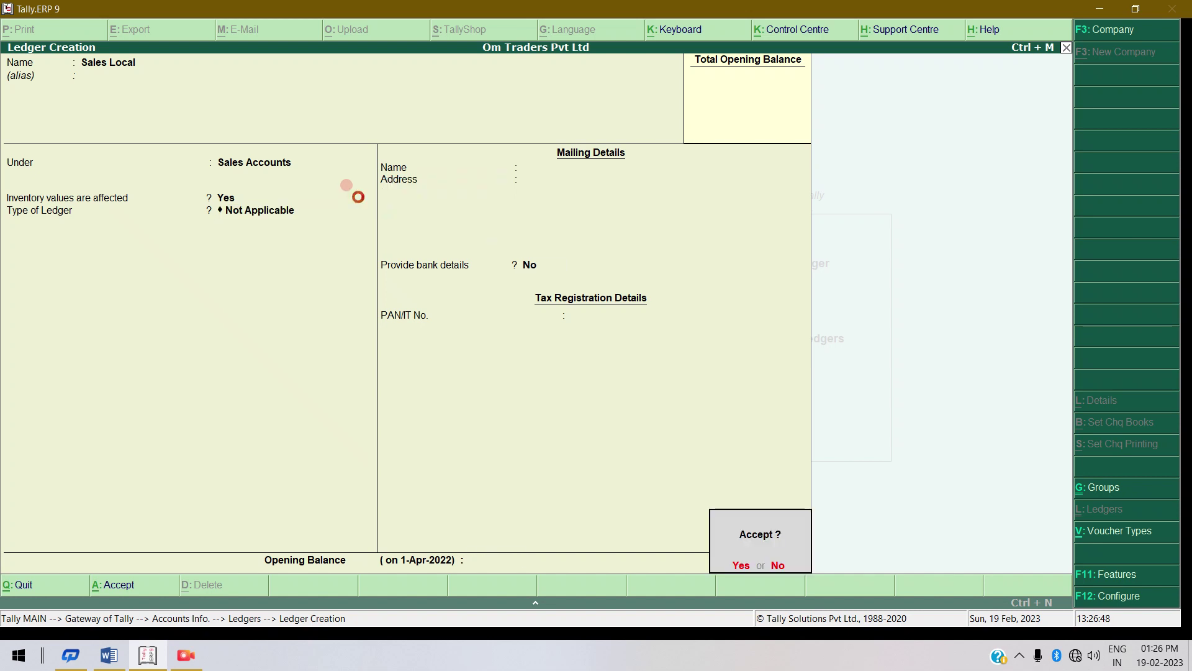
{"action": "key", "text": "Return"}
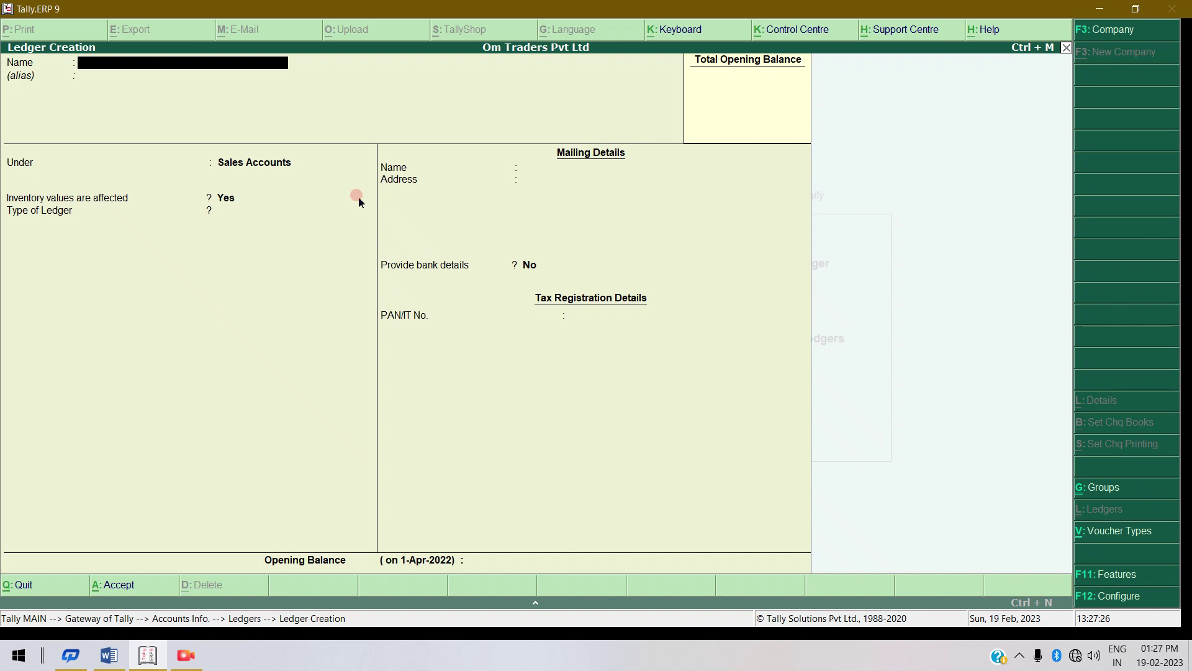
Enter 'Prinhce Enterprises Pvt Ltd (Cr)' as the new ledger's name.
{"action": "type", "text": "Prinhce enterprises Pvt"}
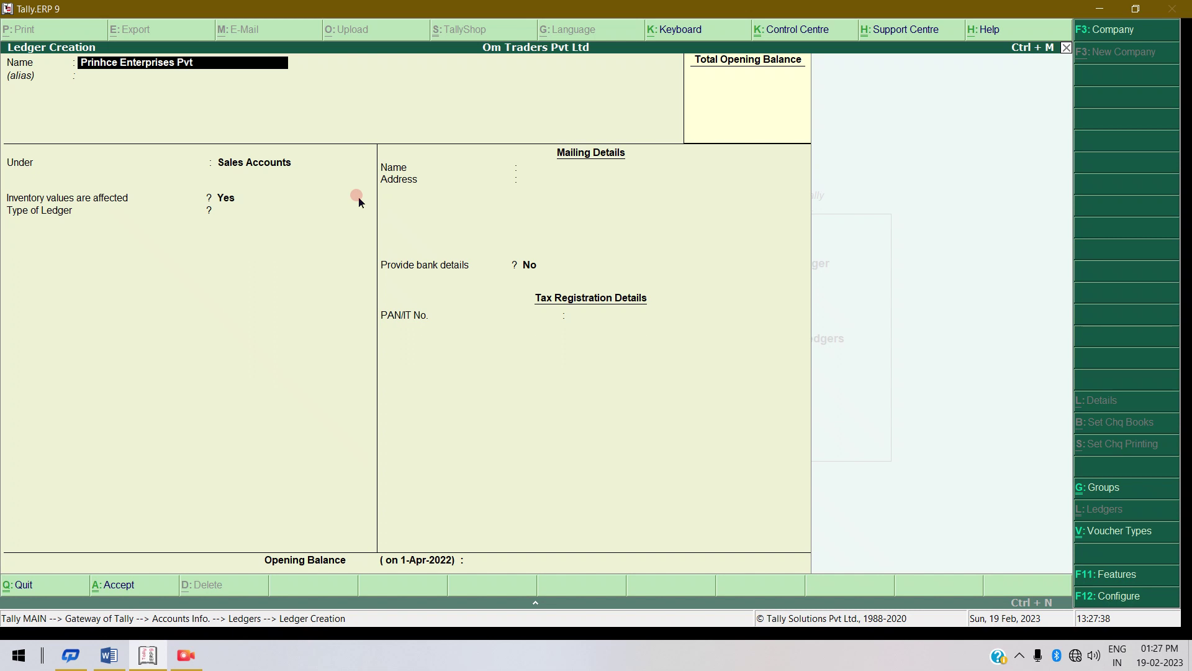
{"action": "type", "text": " Ltv"}
{"action": "key", "text": "BackSpace"}
{"action": "type", "text": "d"}
{"action": "type", "text": "c"}
{"action": "key", "text": "BackSpace"}
{"action": "type", "text": "Cr"}
{"action": "key", "text": "Return"}
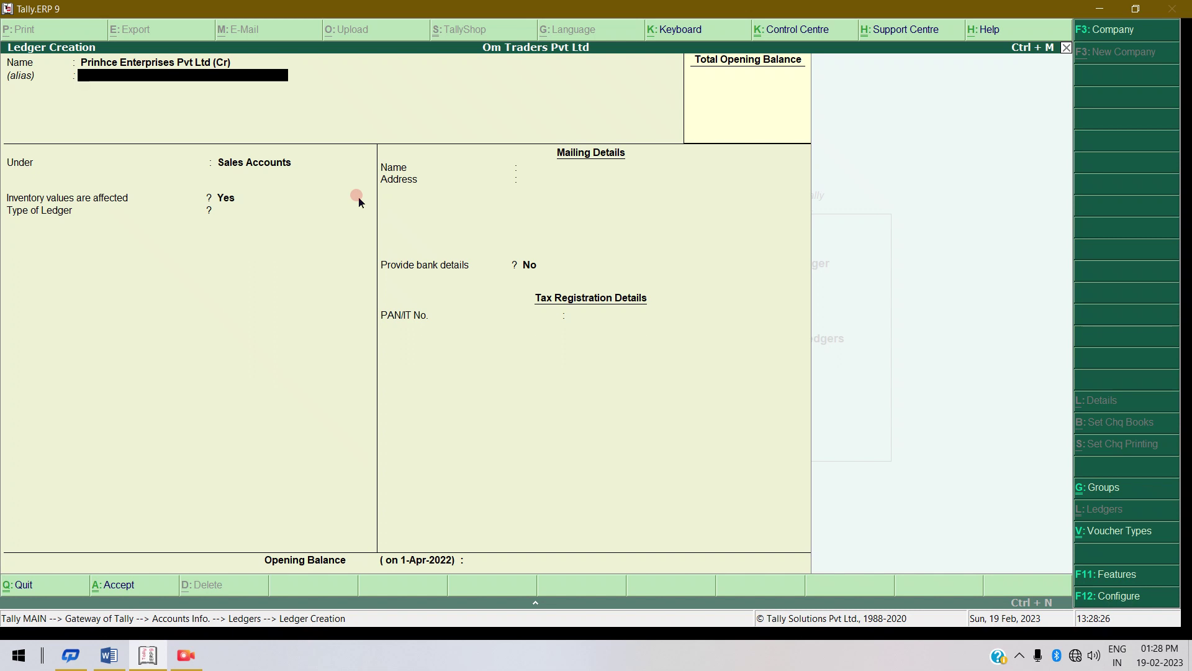
Place Prinhce Enterprises Pvt Ltd (Cr) under Sundry Creditors and save the ledger.
{"action": "key", "text": "Return"}
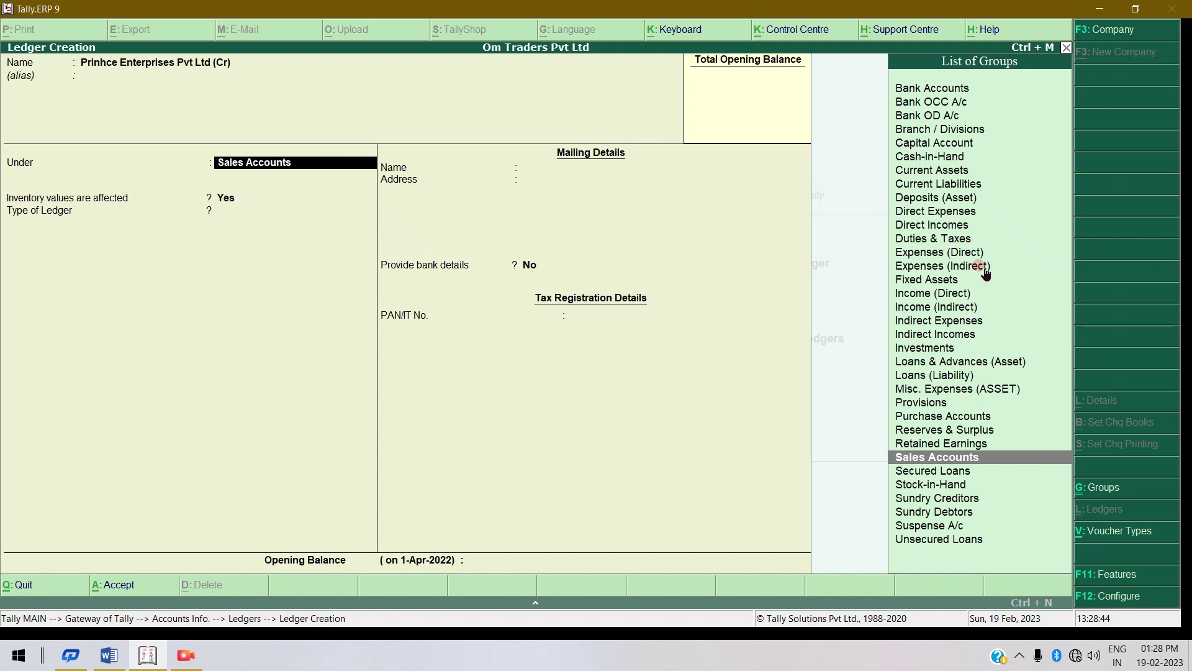
{"action": "type", "text": "Sun"}
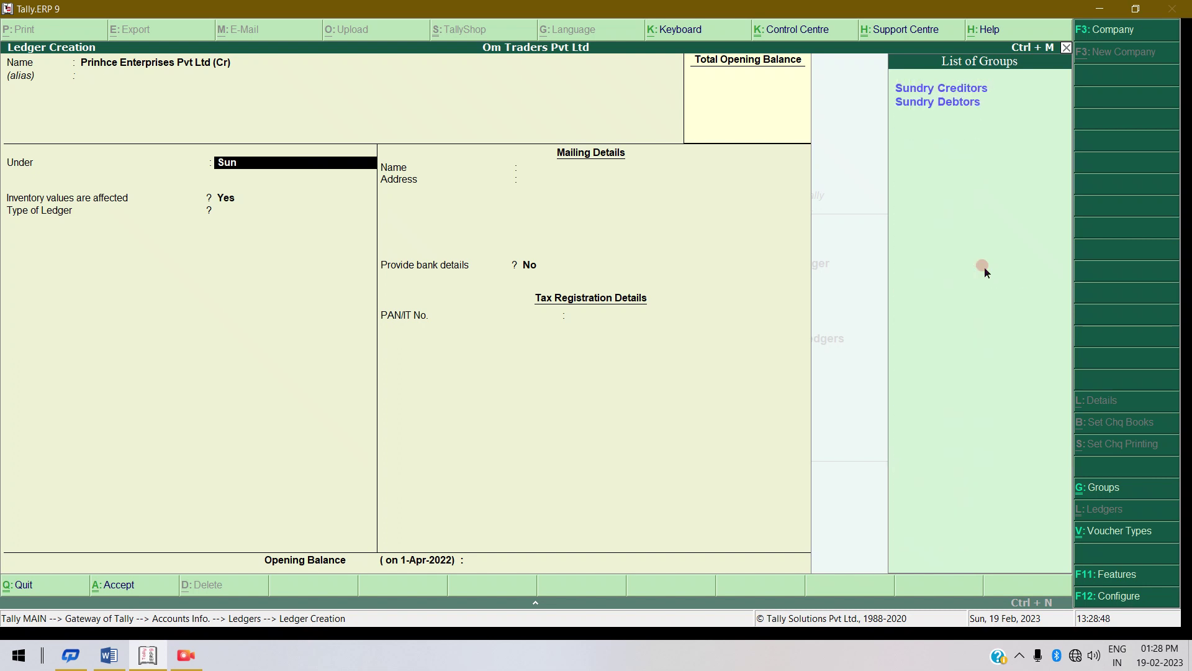
{"action": "key", "text": "Return"}
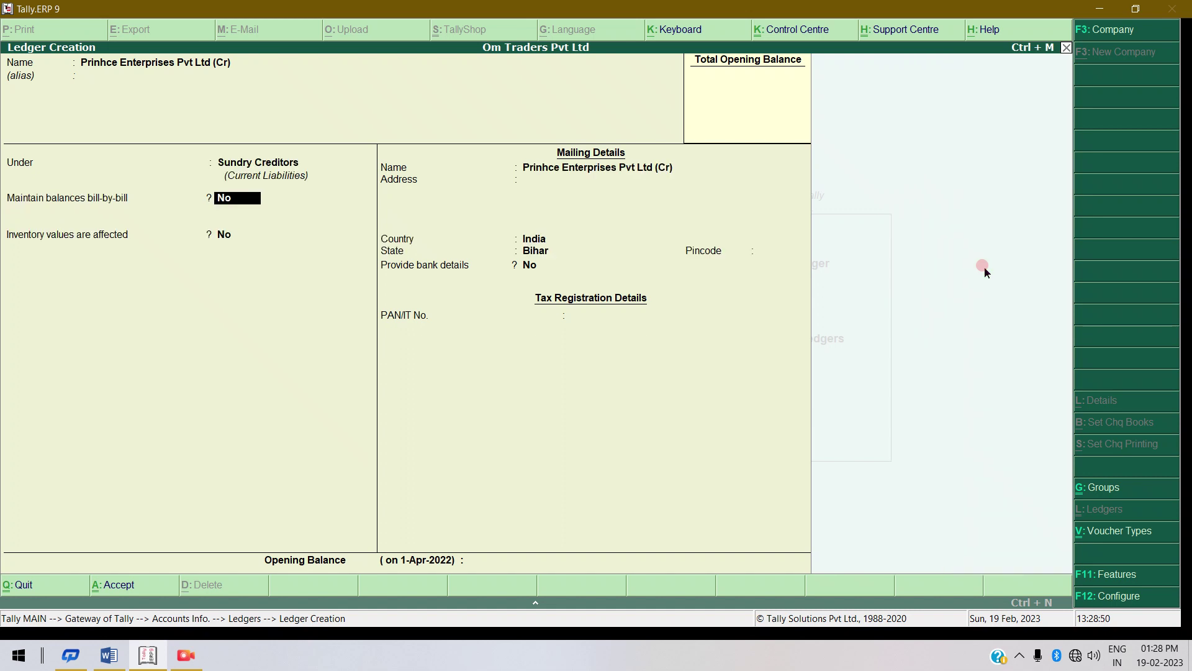
{"action": "key", "text": "Return"}
{"action": "key", "text": "Return"}
{"action": "key", "text": "Return"}
{"action": "key", "text": "Return"}
{"action": "key", "text": "Return"}
{"action": "key", "text": "Return"}
{"action": "key", "text": "Return"}
{"action": "key", "text": "Return"}
{"action": "key", "text": "Return"}
{"action": "key", "text": "Return"}
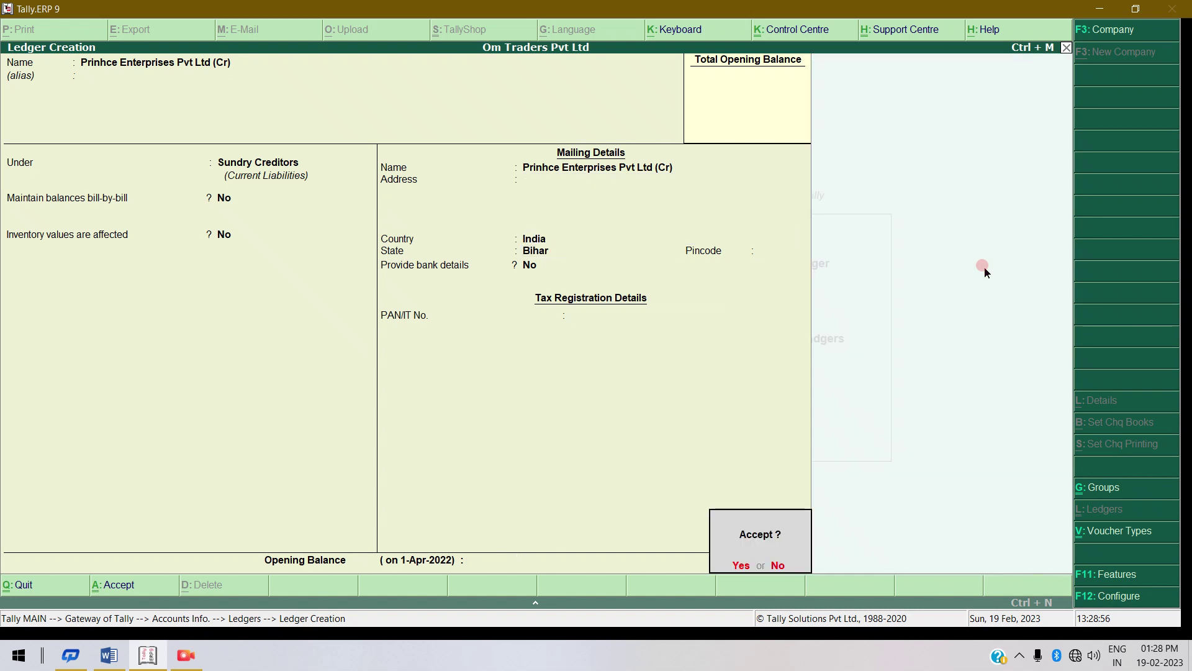
{"action": "key", "text": "Return"}
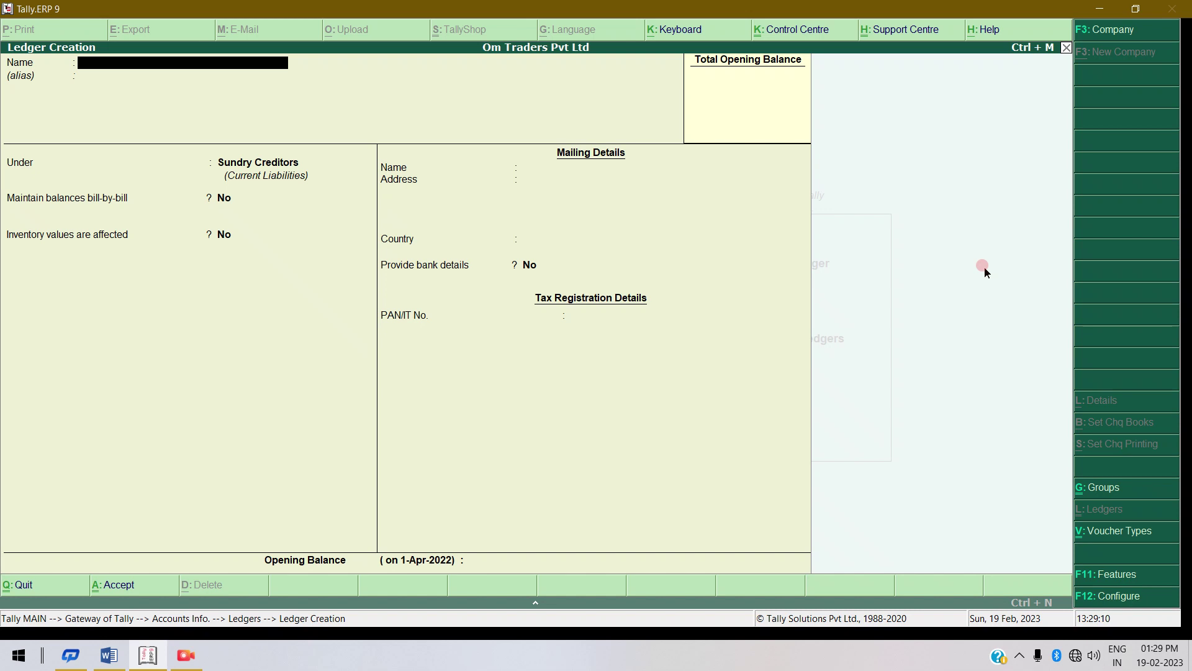
Create the ledger 'Ravi Enterprises Pvt Ltd (Dr)' under Sundry Debtors, state Bihar, and save it.
{"action": "type", "text": "Ravi Enterprise"}
{"action": "type", "text": "Ltd ("}
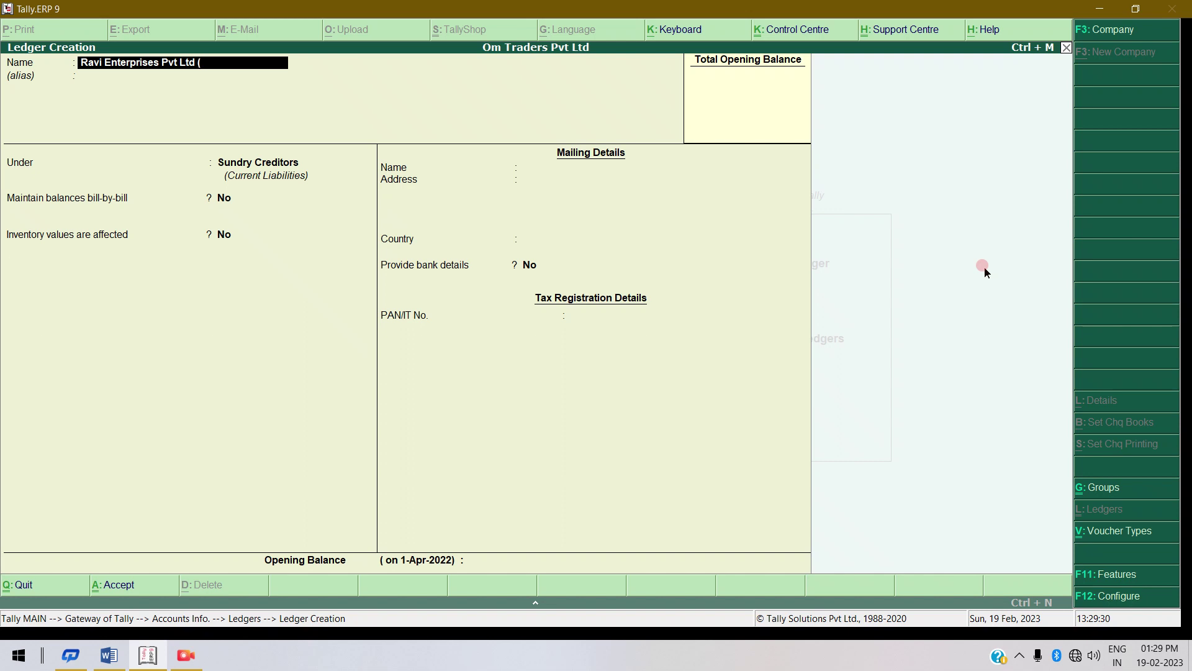
{"action": "type", "text": "Dr"}
{"action": "key", "text": "Return"}
{"action": "key", "text": "Return"}
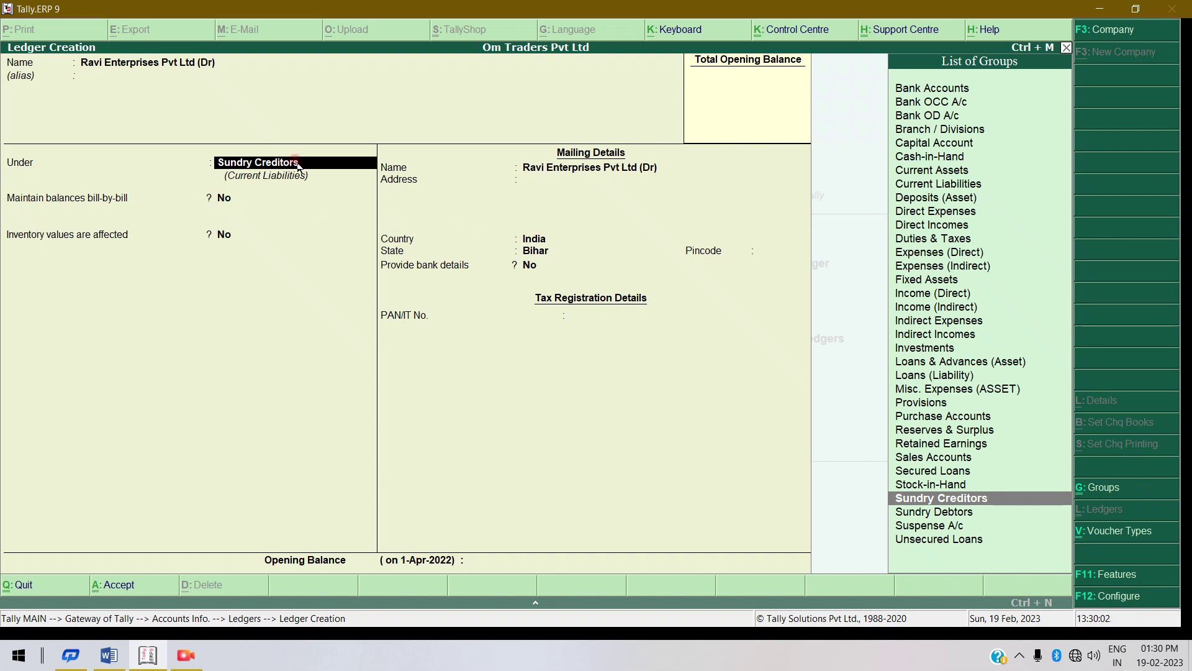
{"action": "left_click", "coordinate": [954, 513]}
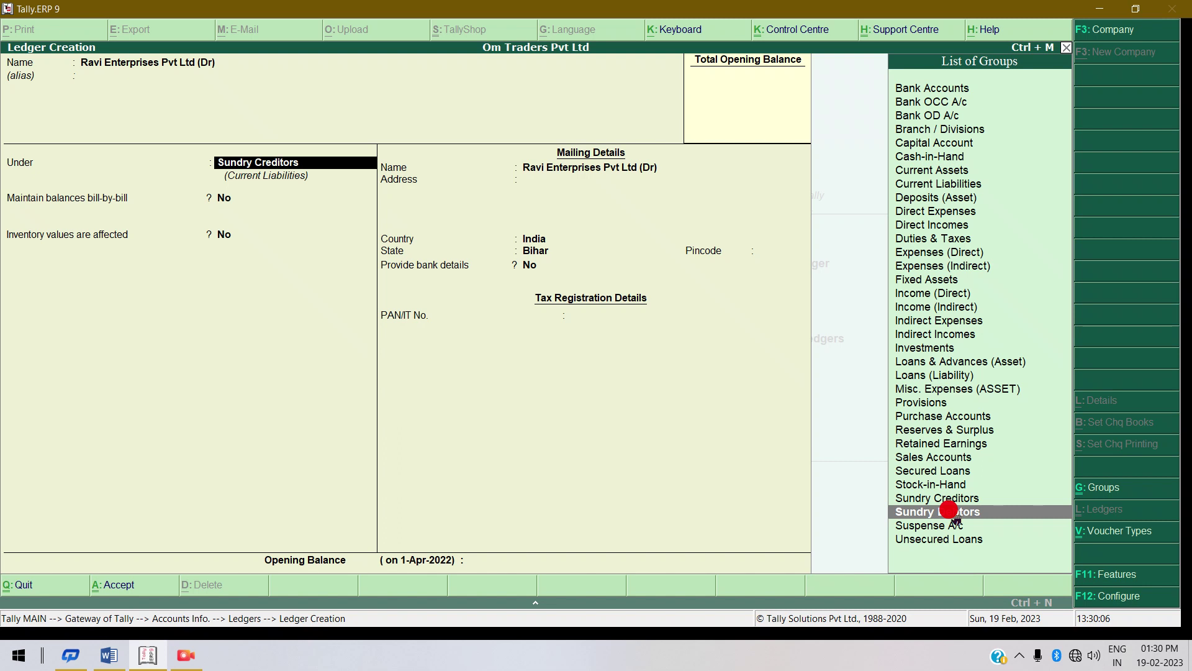
{"action": "left_click", "coordinate": [954, 516]}
{"action": "key", "text": "Return"}
{"action": "key", "text": "Return"}
{"action": "key", "text": "Return"}
{"action": "key", "text": "Return"}
{"action": "key", "text": "Return"}
{"action": "key", "text": "Return"}
{"action": "key", "text": "Return"}
{"action": "key", "text": "Return"}
{"action": "key", "text": "Return"}
{"action": "key", "text": "Return"}
{"action": "key", "text": "Return"}
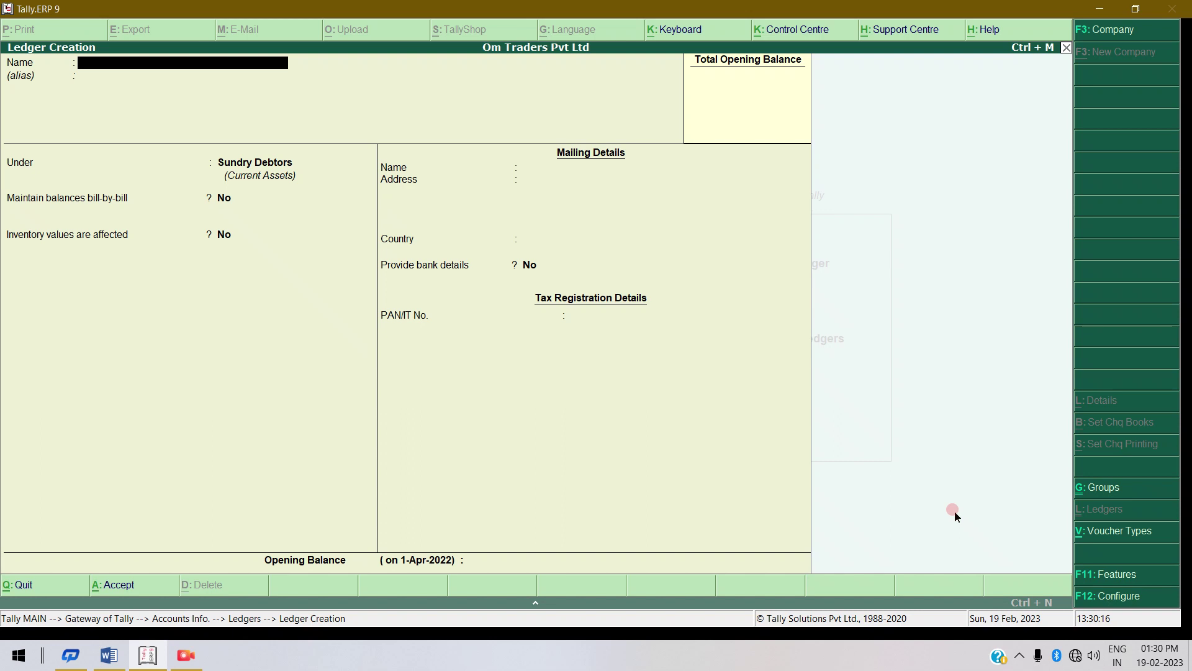
Quit ledger creation and back out to Gateway of Tally with Inventory Info. highlighted.
{"action": "key", "text": "Escape"}
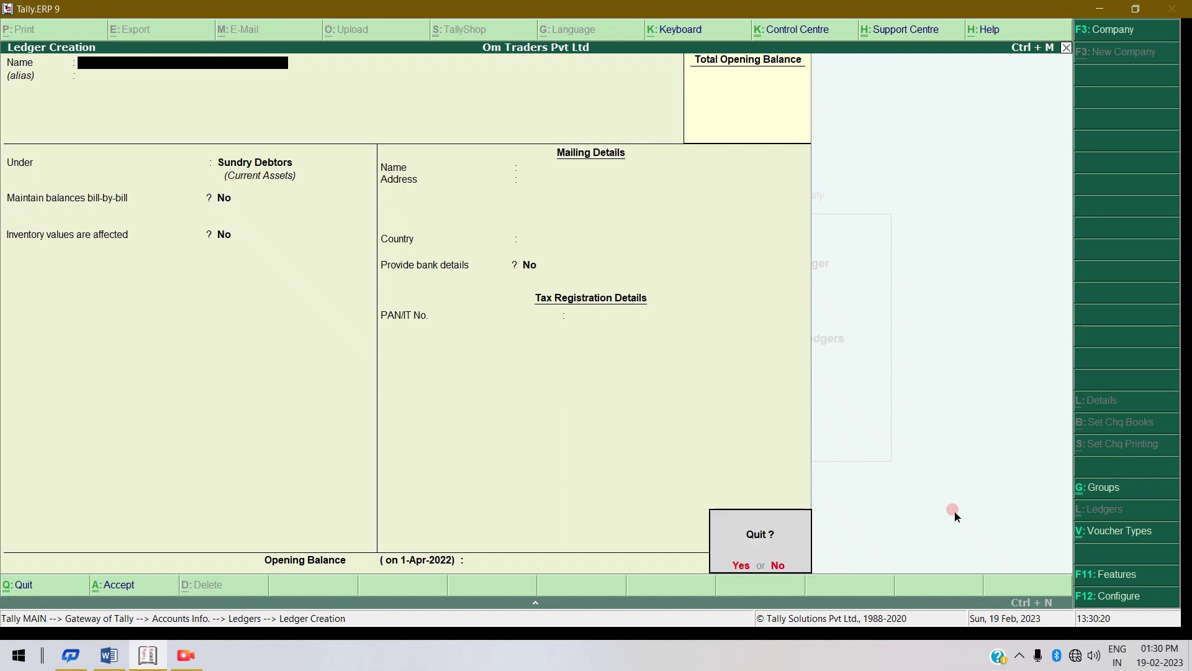
{"action": "key", "text": "Return"}
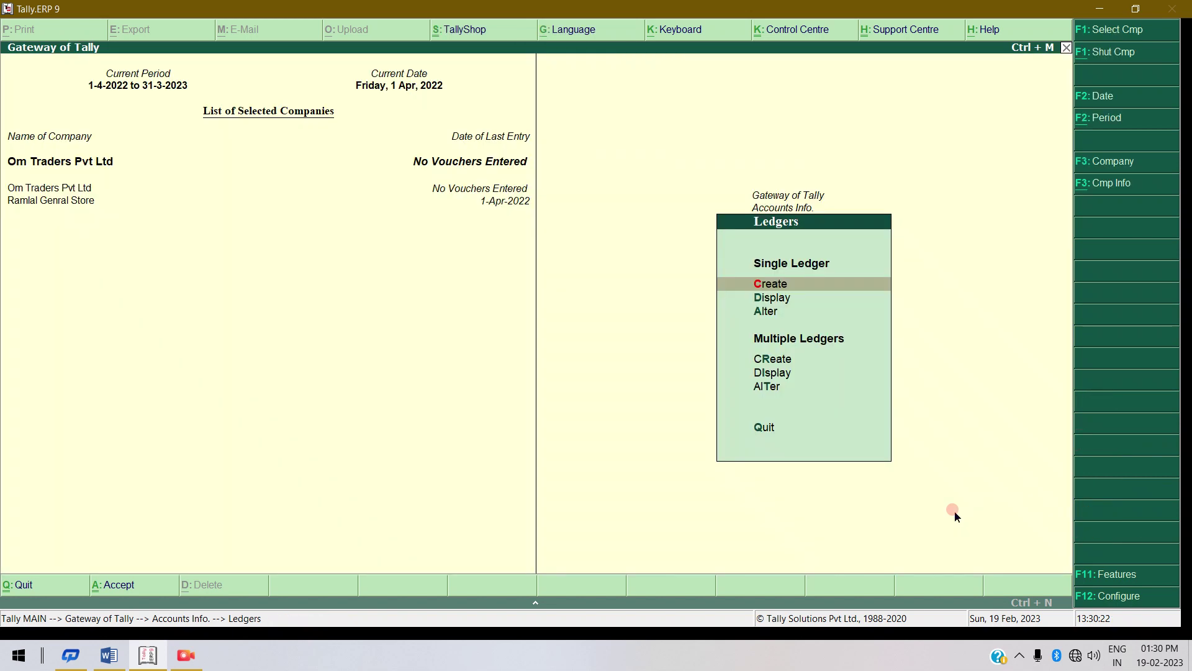
{"action": "key", "text": "Escape"}
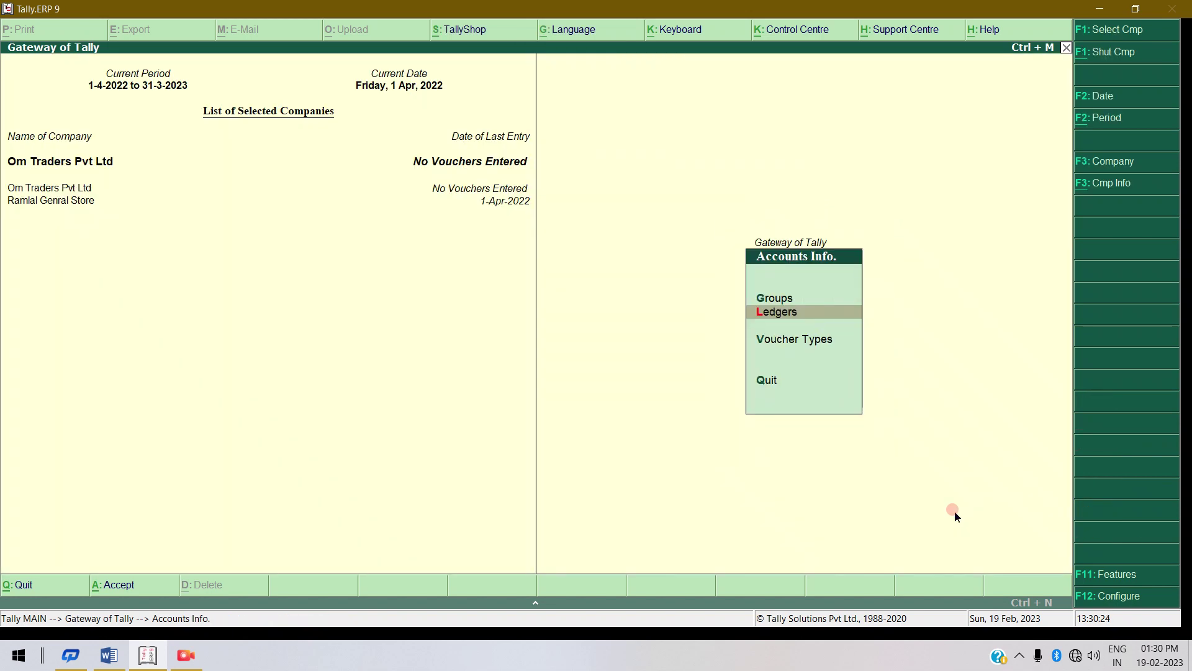
{"action": "key", "text": "Escape"}
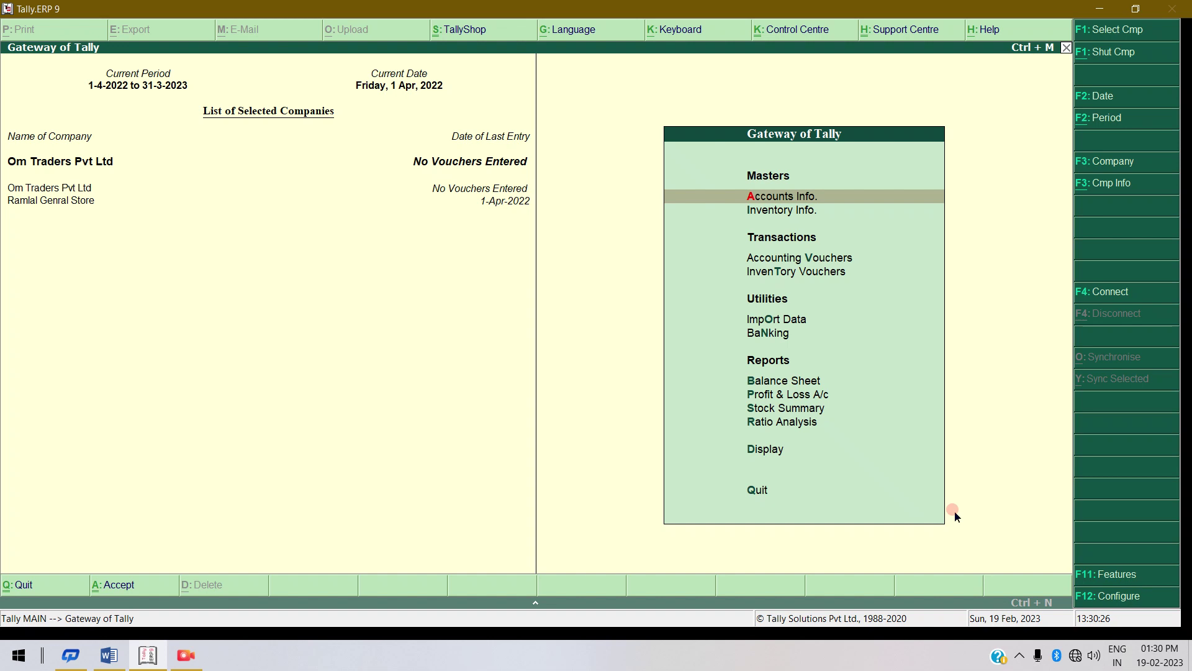
{"action": "key", "text": "Down"}
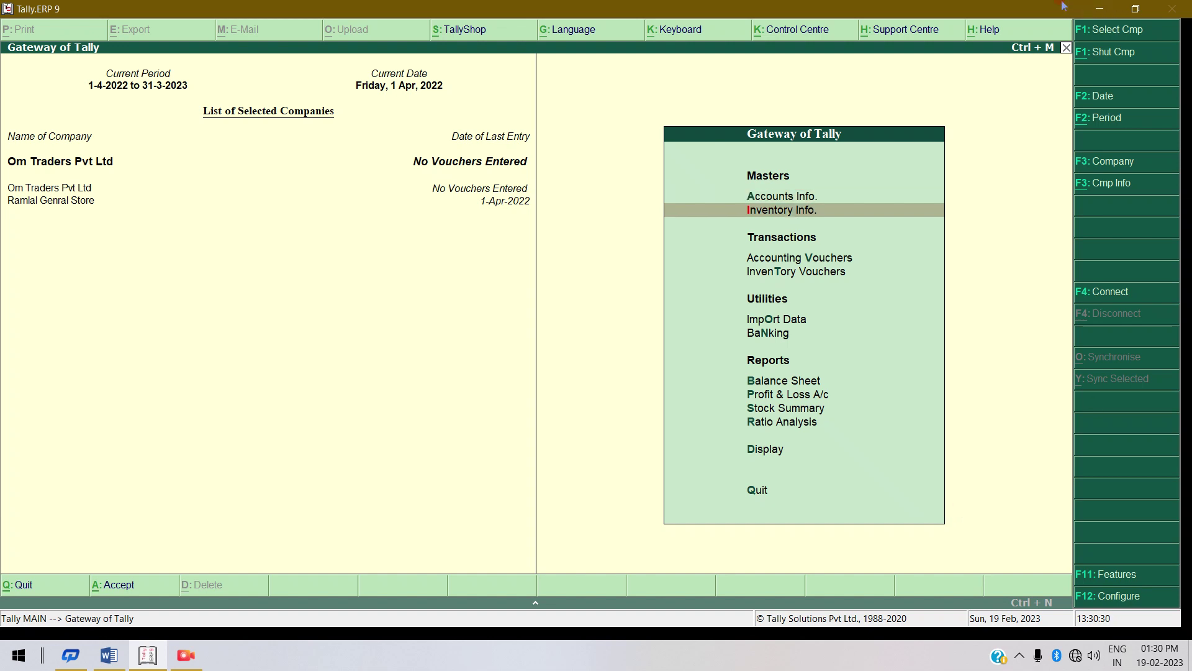
{"action": "left_click", "coordinate": [1099, 8]}
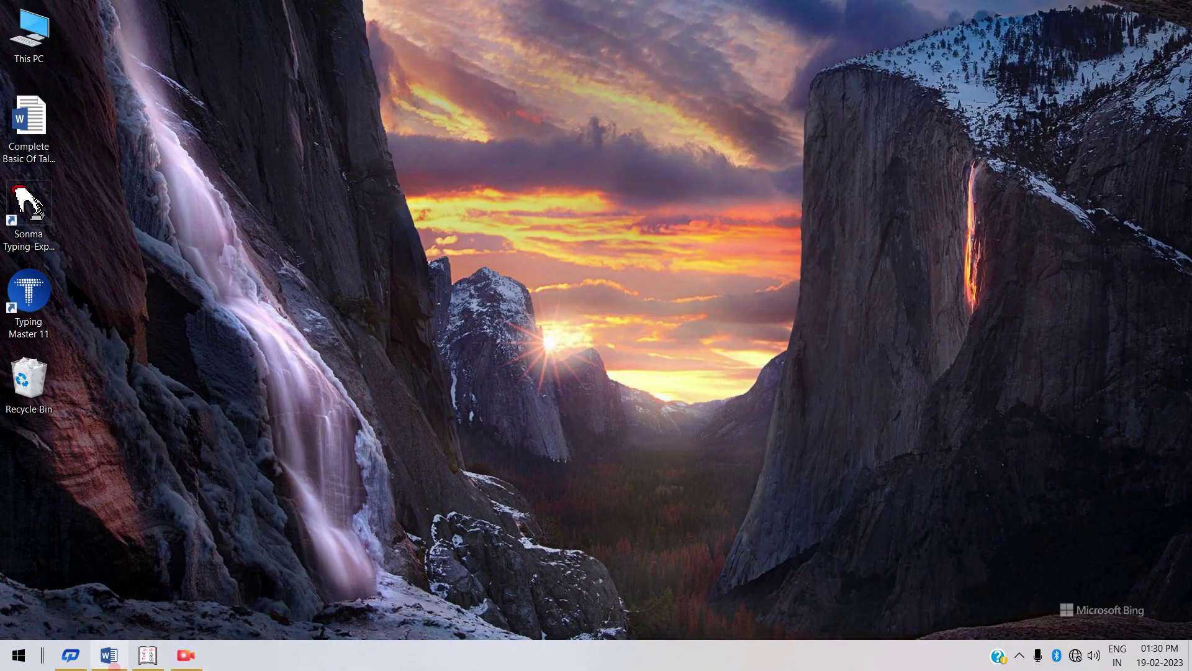
{"action": "left_click", "coordinate": [107, 659]}
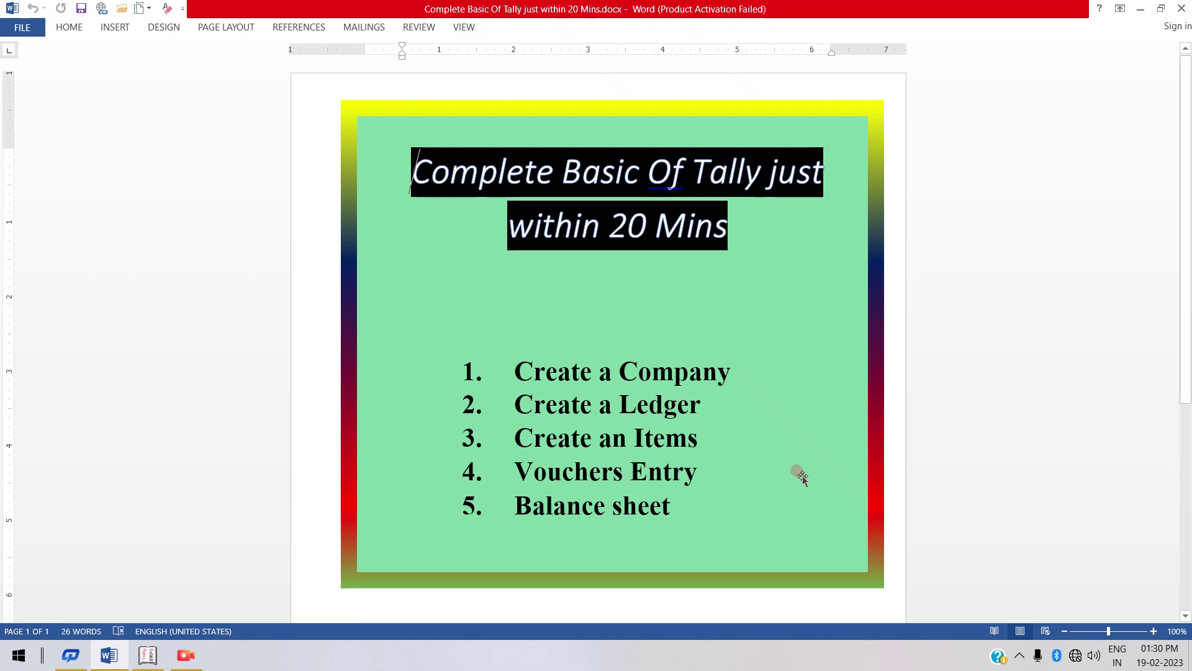
{"action": "left_click", "coordinate": [652, 446]}
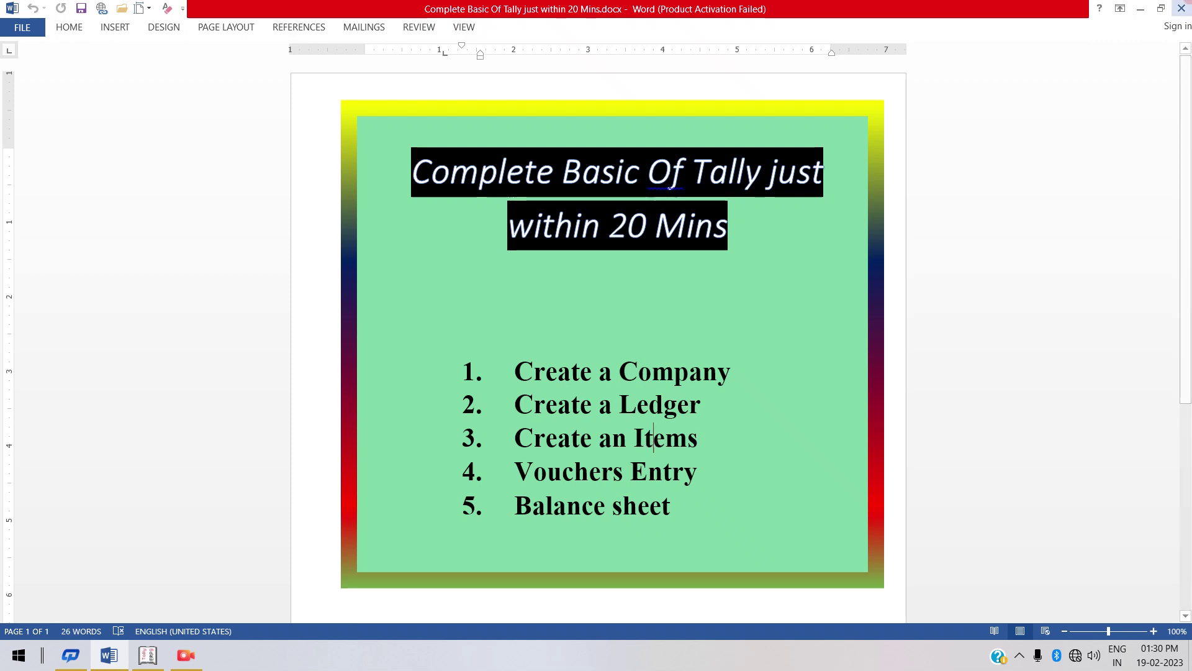
{"action": "left_click", "coordinate": [1140, 7]}
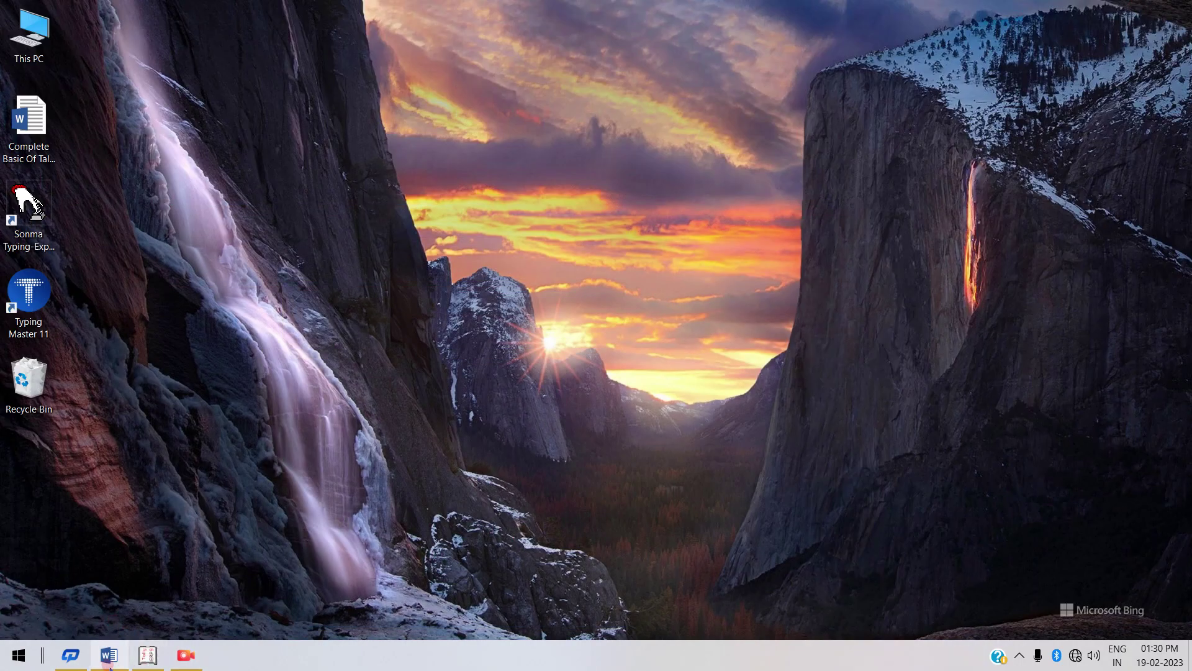
{"action": "left_click", "coordinate": [152, 658]}
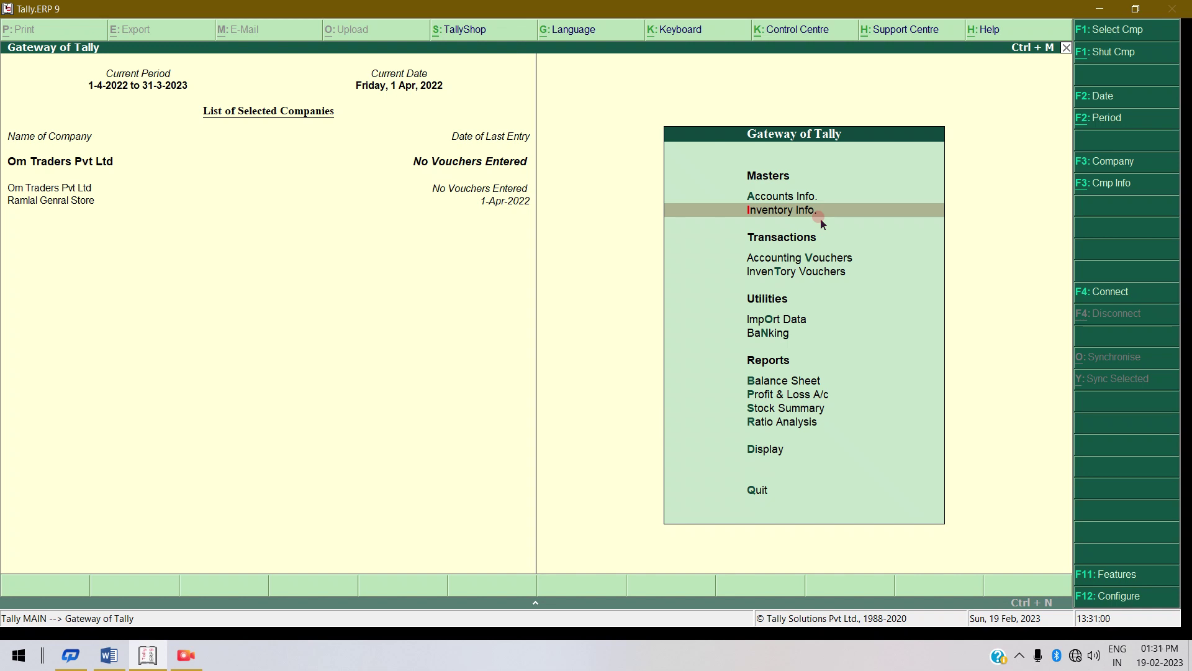
Create a stock item named Keyboard under Primary, stopping at its Units field.
{"action": "left_click", "coordinate": [821, 221]}
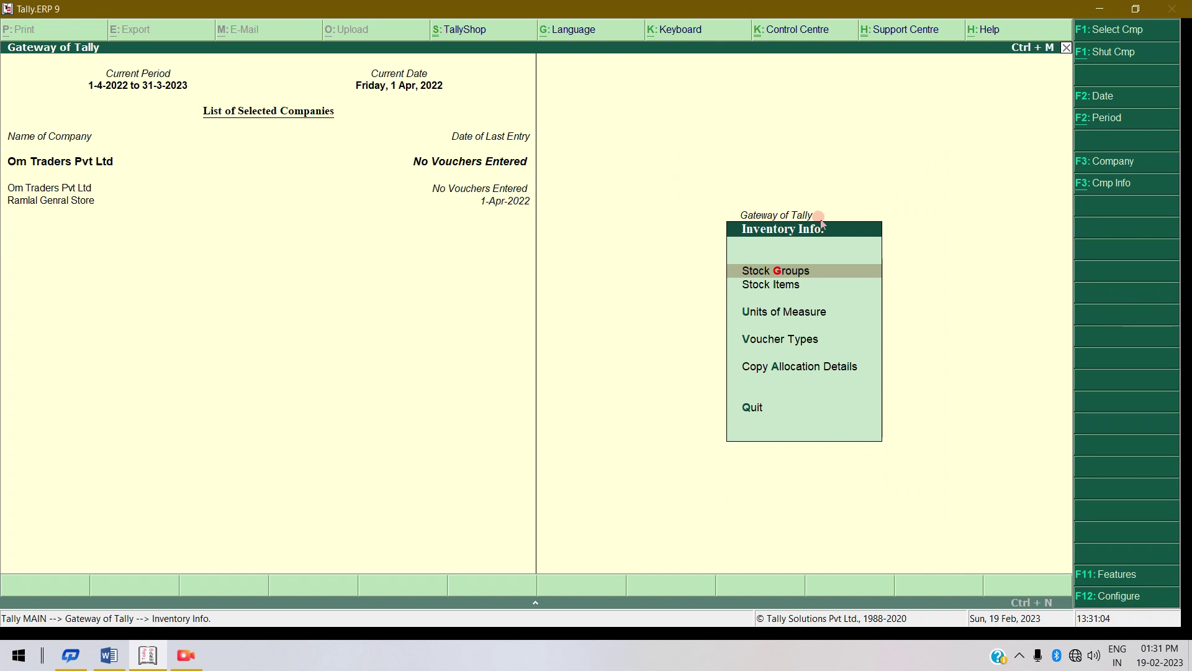
{"action": "key", "text": "Down"}
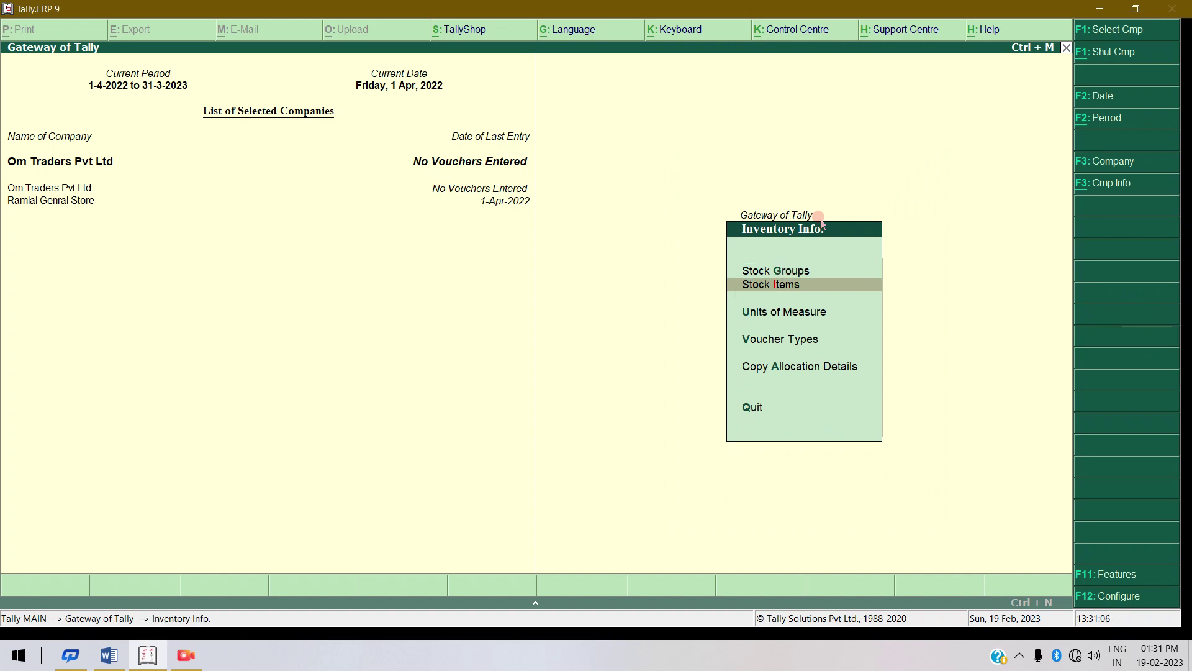
{"action": "key", "text": "Return"}
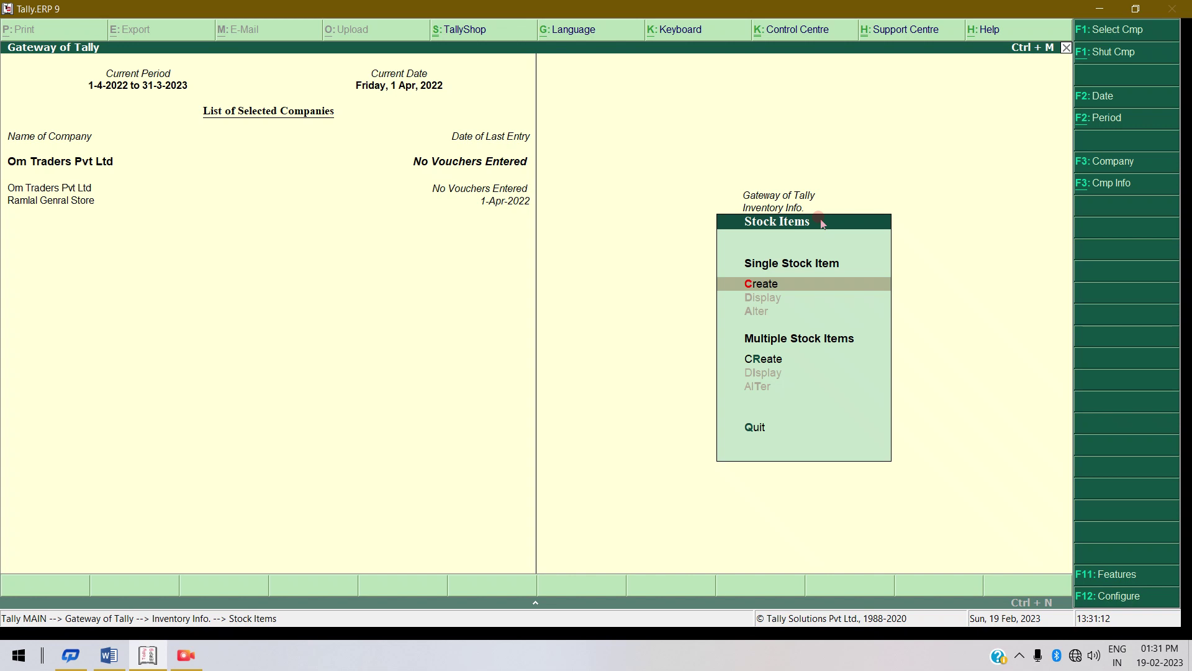
{"action": "key", "text": "Return"}
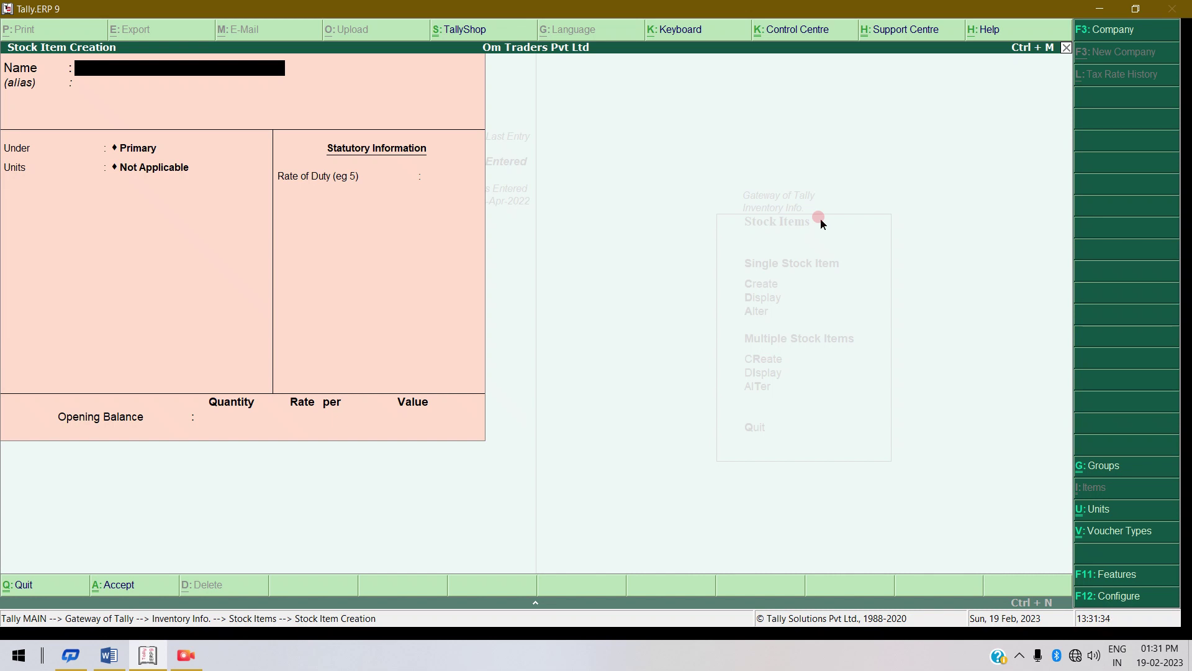
{"action": "type", "text": "Keyboard"}
{"action": "key", "text": "Return"}
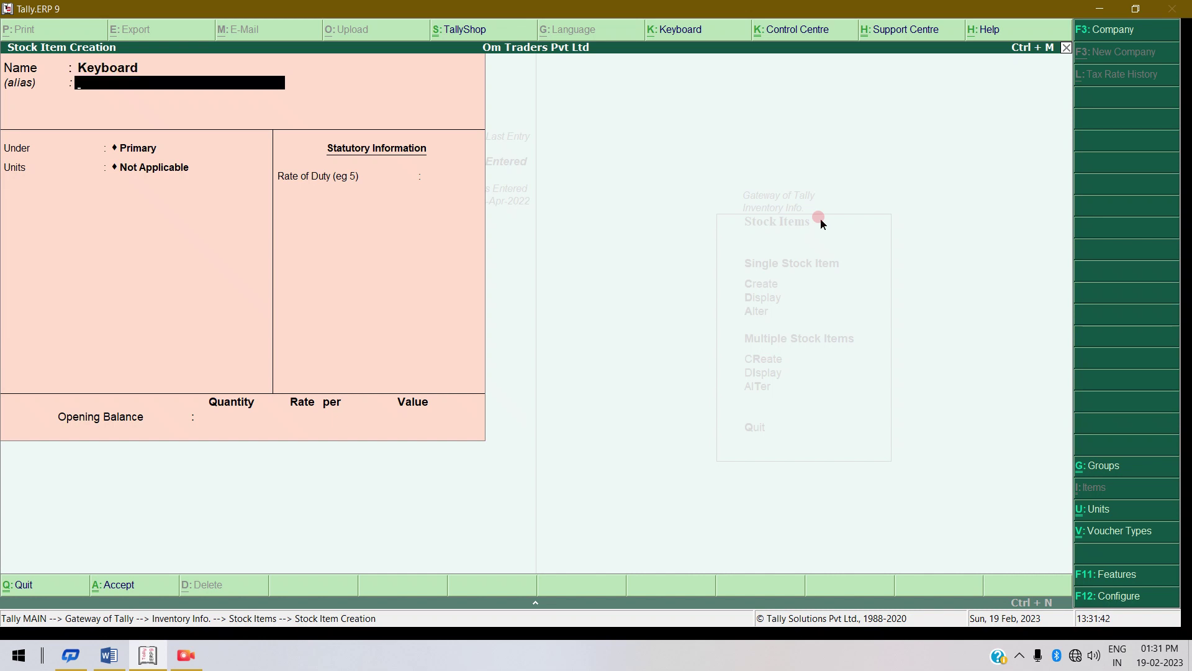
{"action": "key", "text": "Return"}
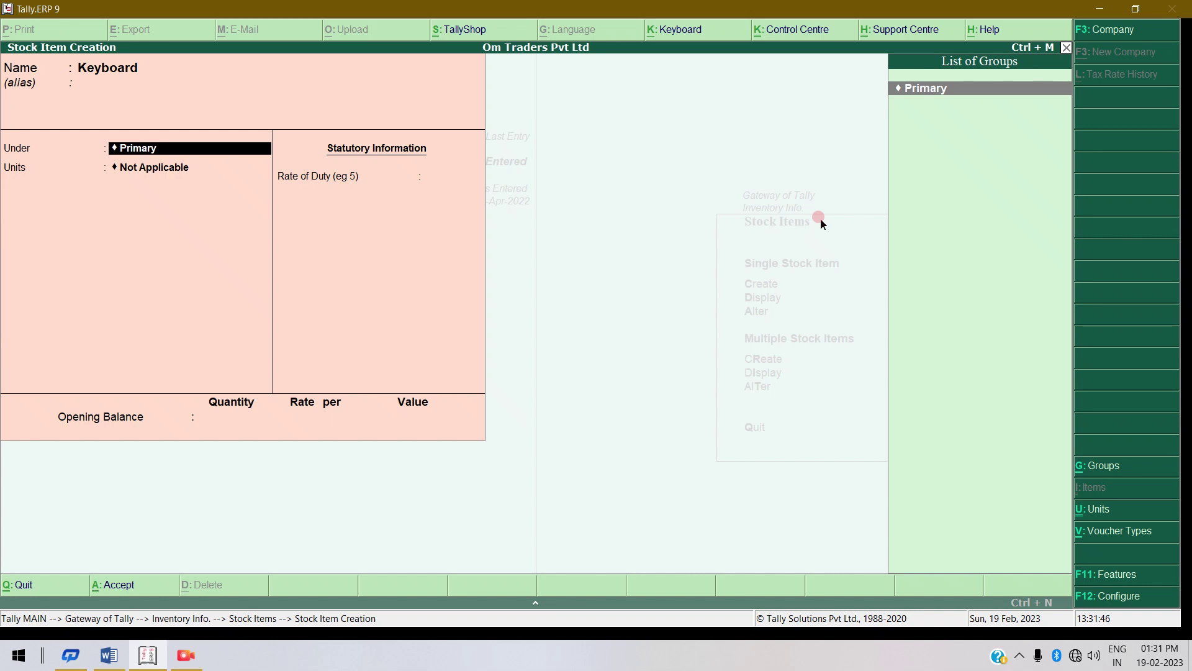
{"action": "key", "text": "Return"}
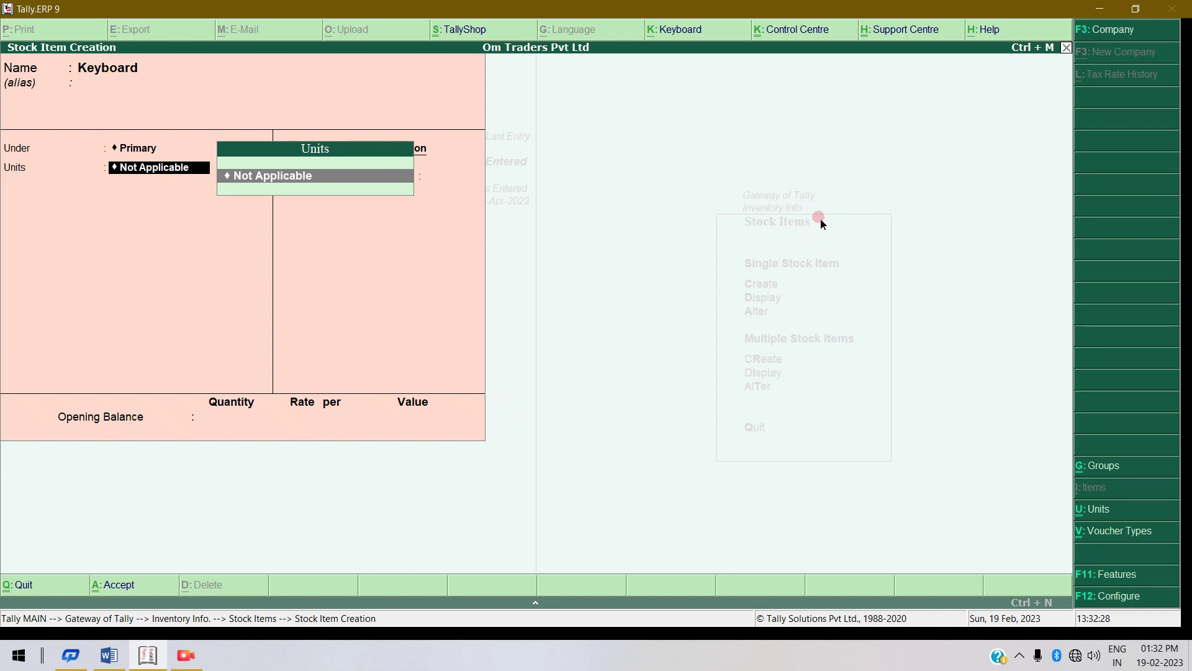
Create a new unit of measure 'pieces' for the Keyboard item.
{"action": "key", "text": "alt+c"}
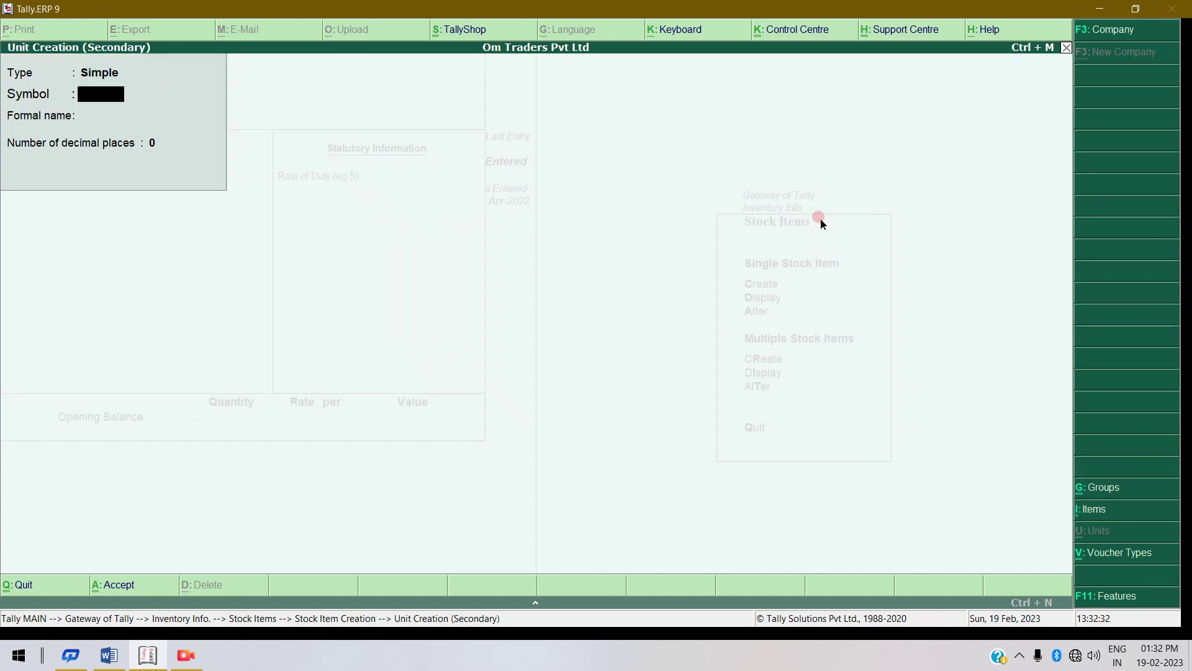
{"action": "type", "text": "pieces"}
{"action": "key", "text": "Return"}
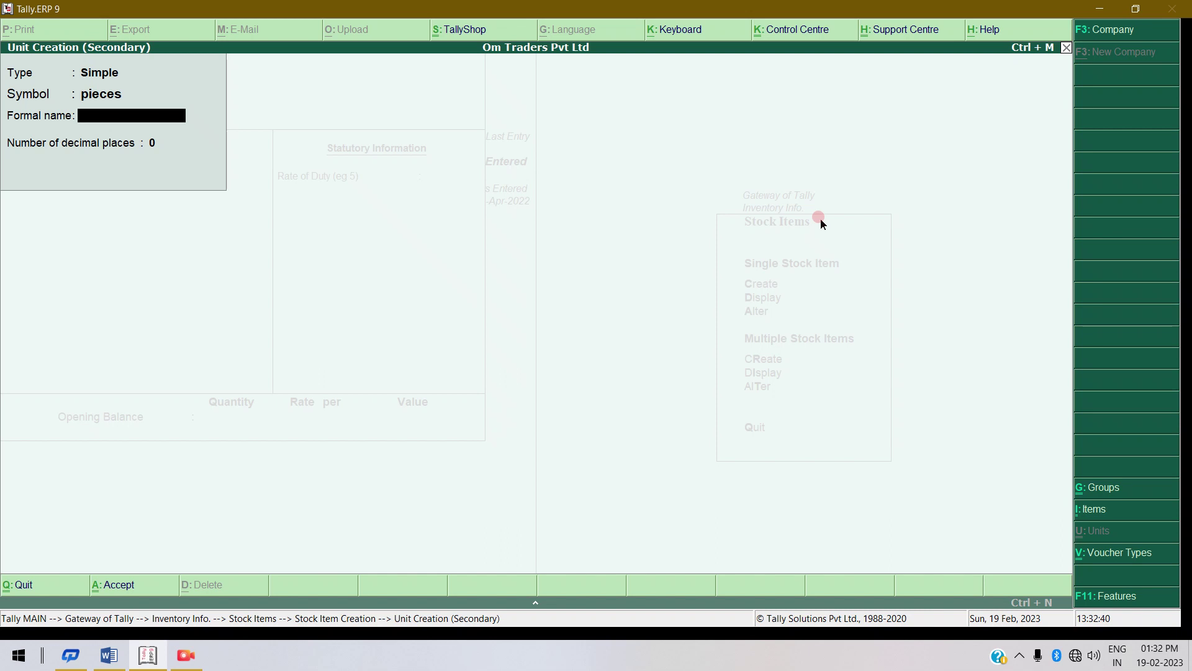
{"action": "key", "text": "Return"}
{"action": "key", "text": "Return"}
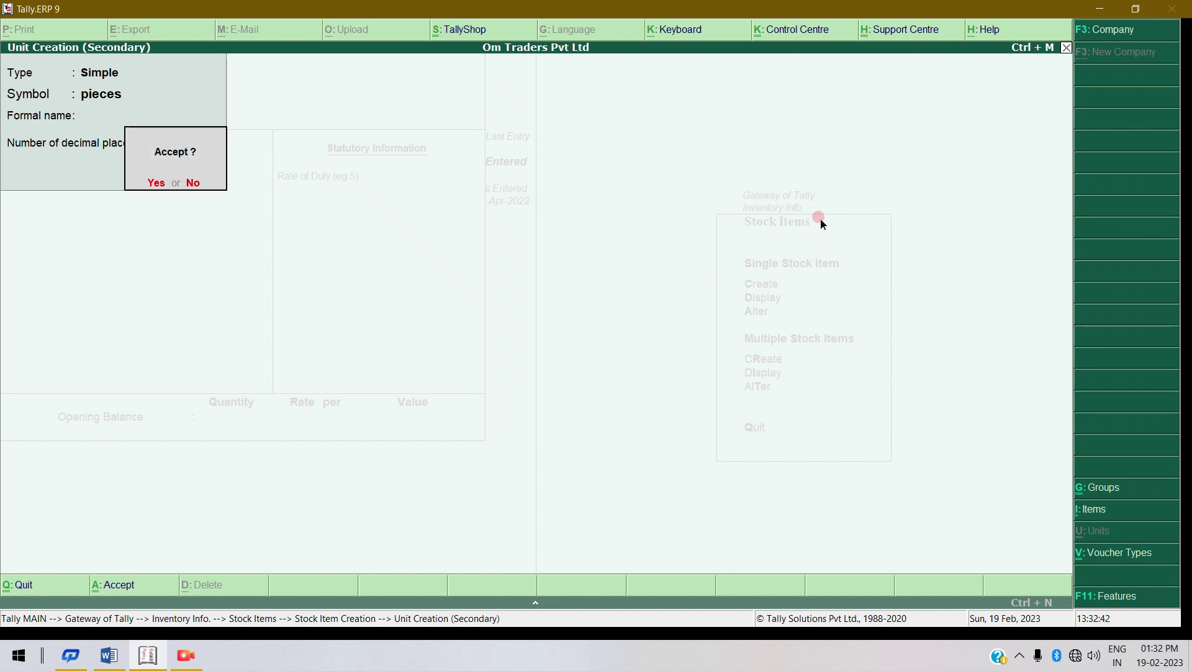
{"action": "key", "text": "Return"}
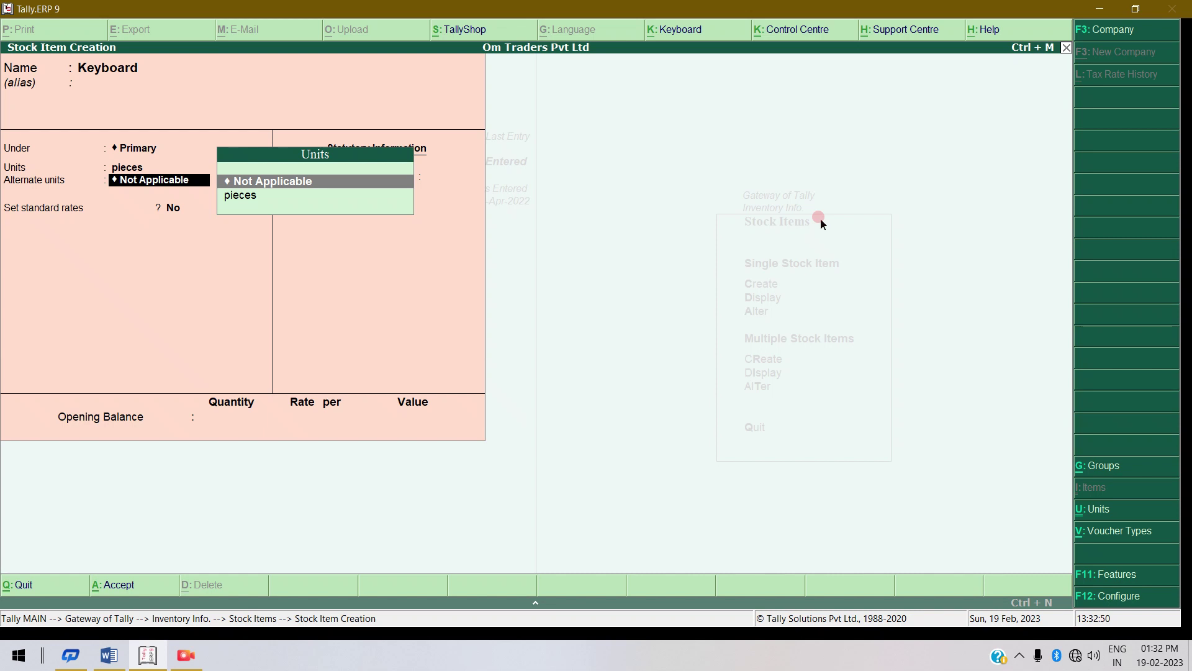
Finish Keyboard with no alternate unit, rate of duty 0 and no opening balance.
{"action": "key", "text": "Return"}
{"action": "key", "text": "Return"}
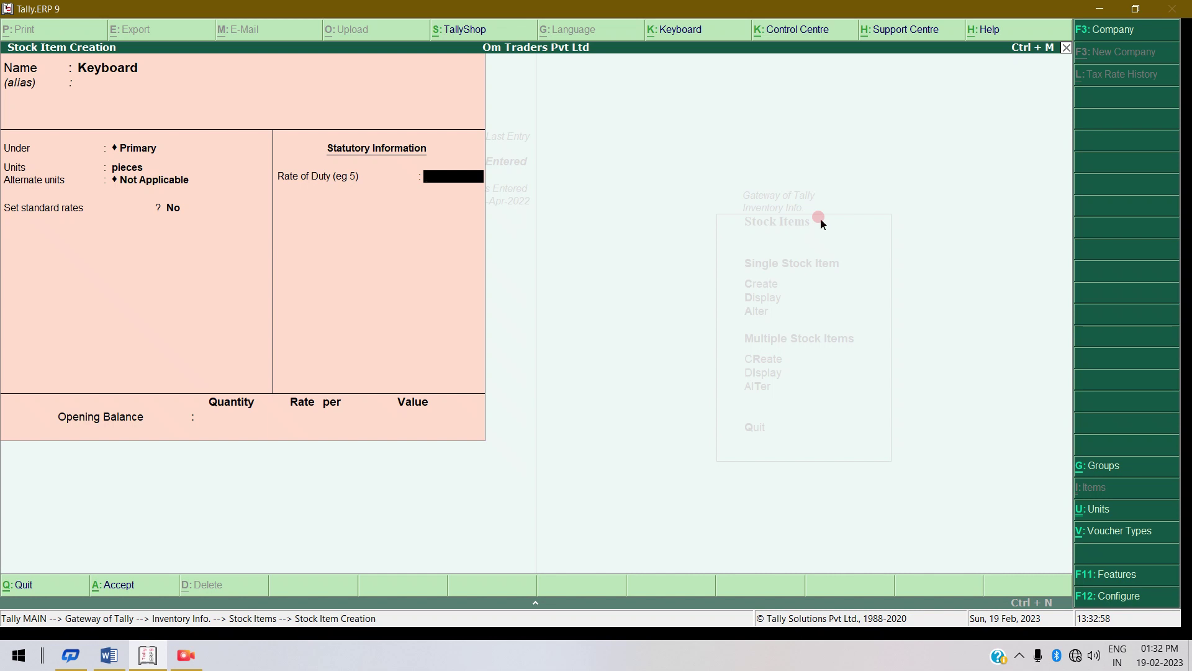
{"action": "key", "text": "Return"}
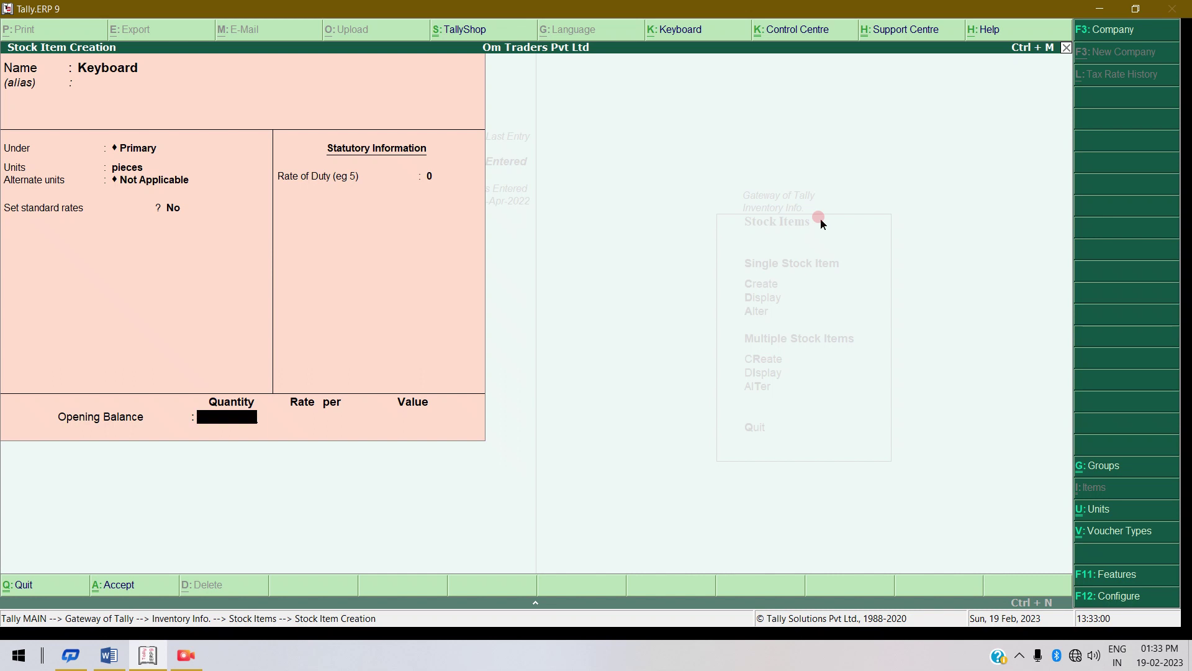
{"action": "key", "text": "Return"}
{"action": "key", "text": "Return"}
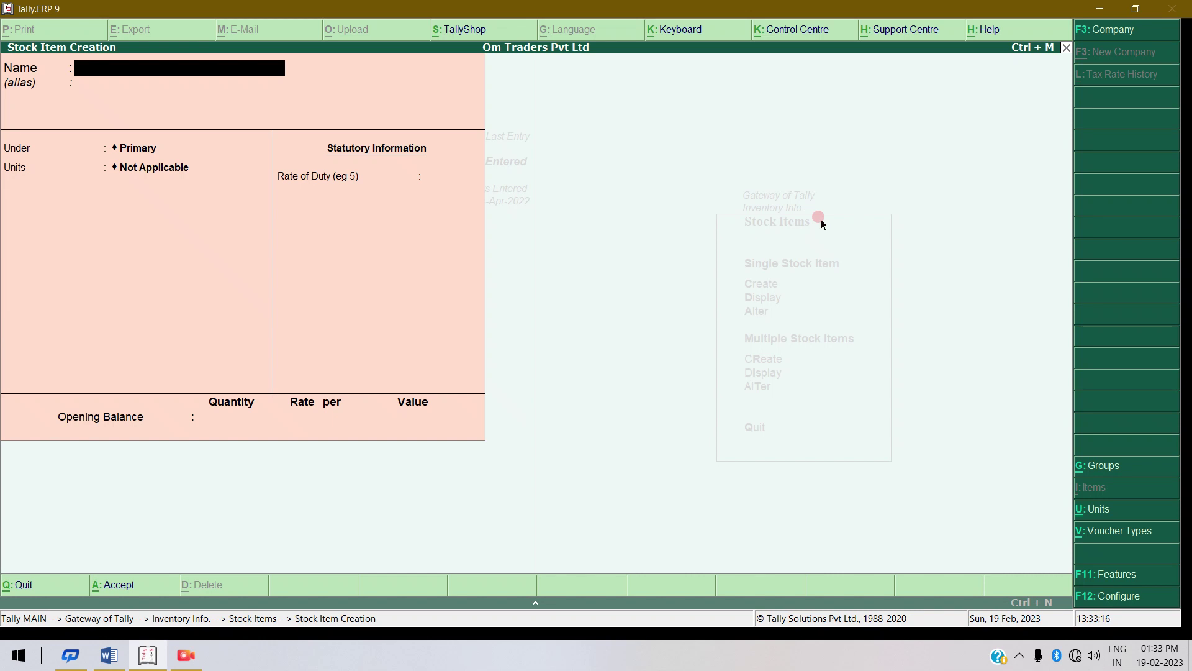
Name the item Oral B Brush under Primary and create a new 'packet' unit for it.
{"action": "type", "text": "Oral B Brush"}
{"action": "key", "text": "Return"}
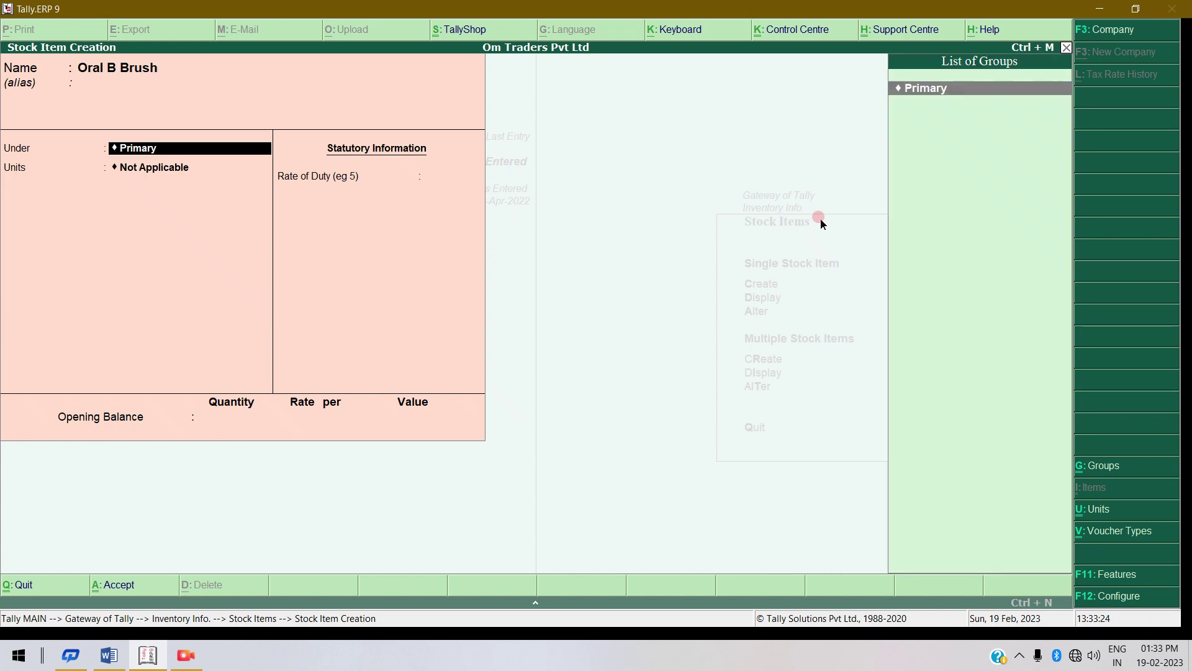
{"action": "key", "text": "Return"}
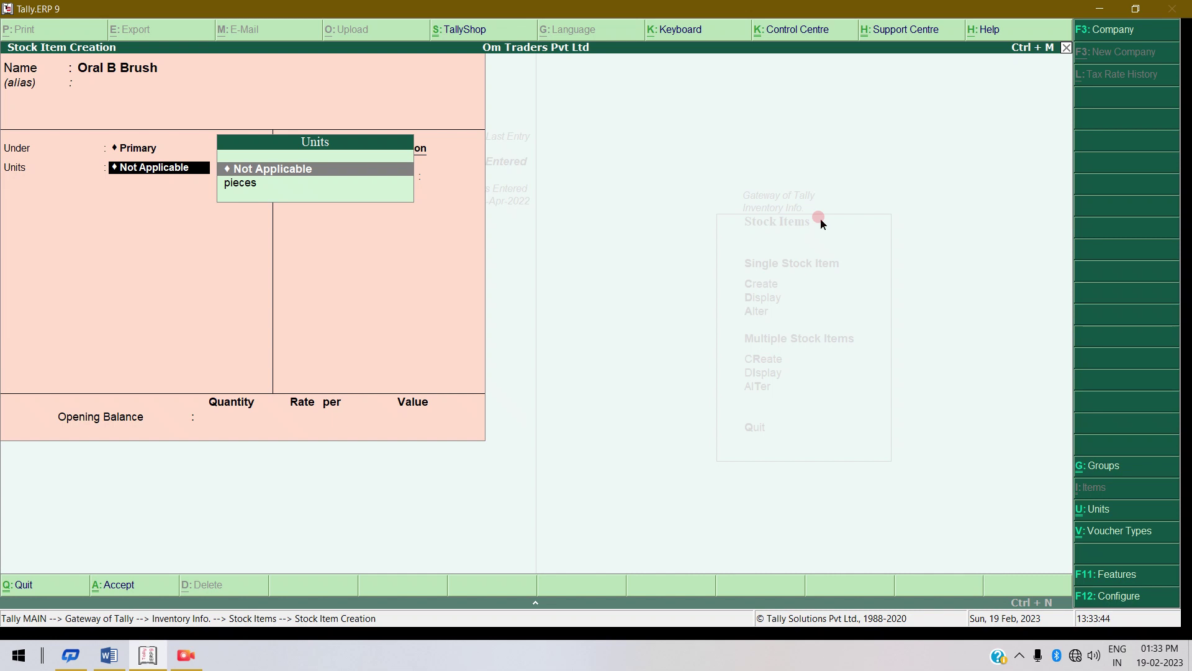
{"action": "key", "text": "alt+c"}
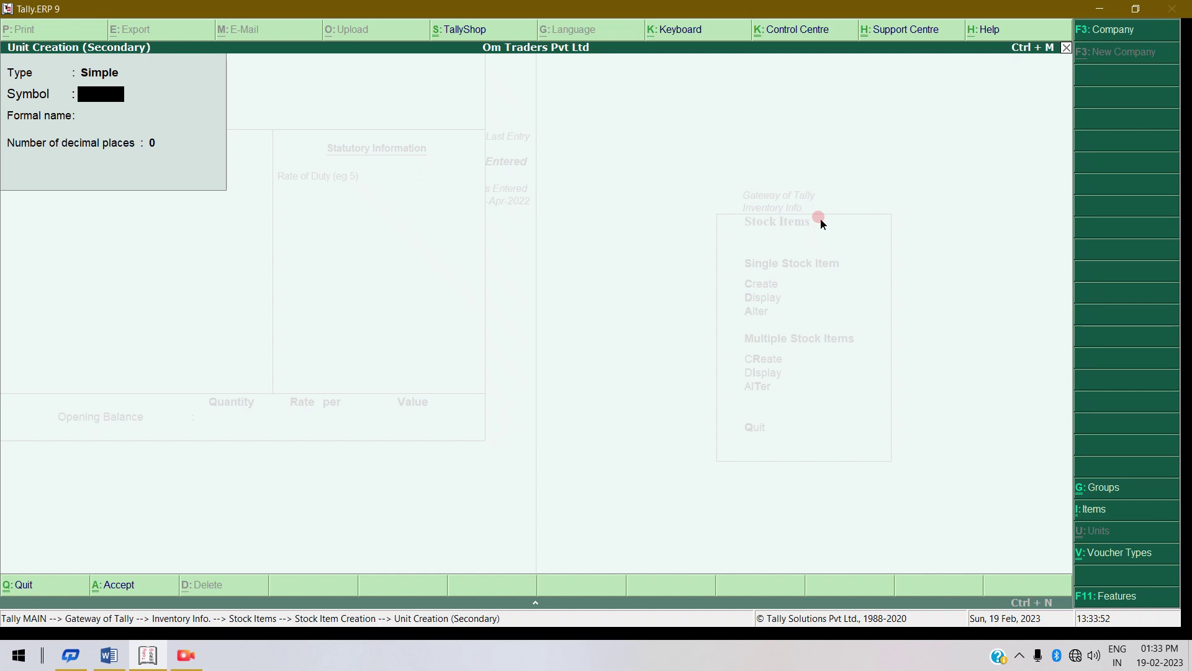
{"action": "type", "text": "packet"}
{"action": "key", "text": "Return"}
{"action": "key", "text": "Return"}
{"action": "key", "text": "Return"}
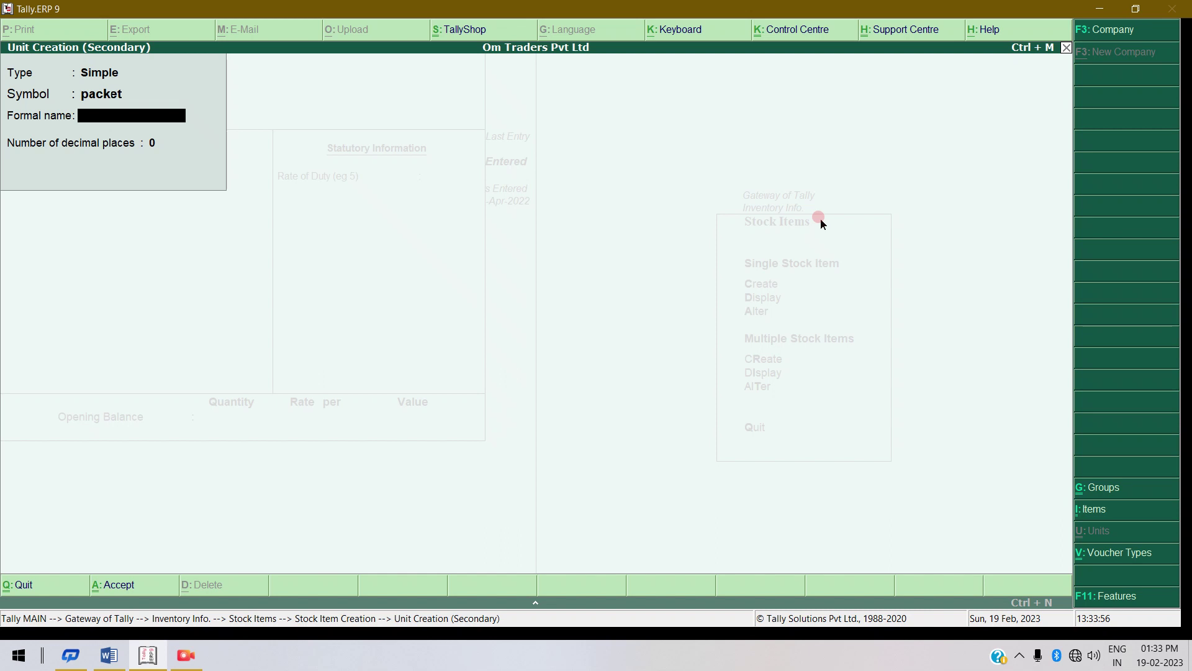
{"action": "key", "text": "Return"}
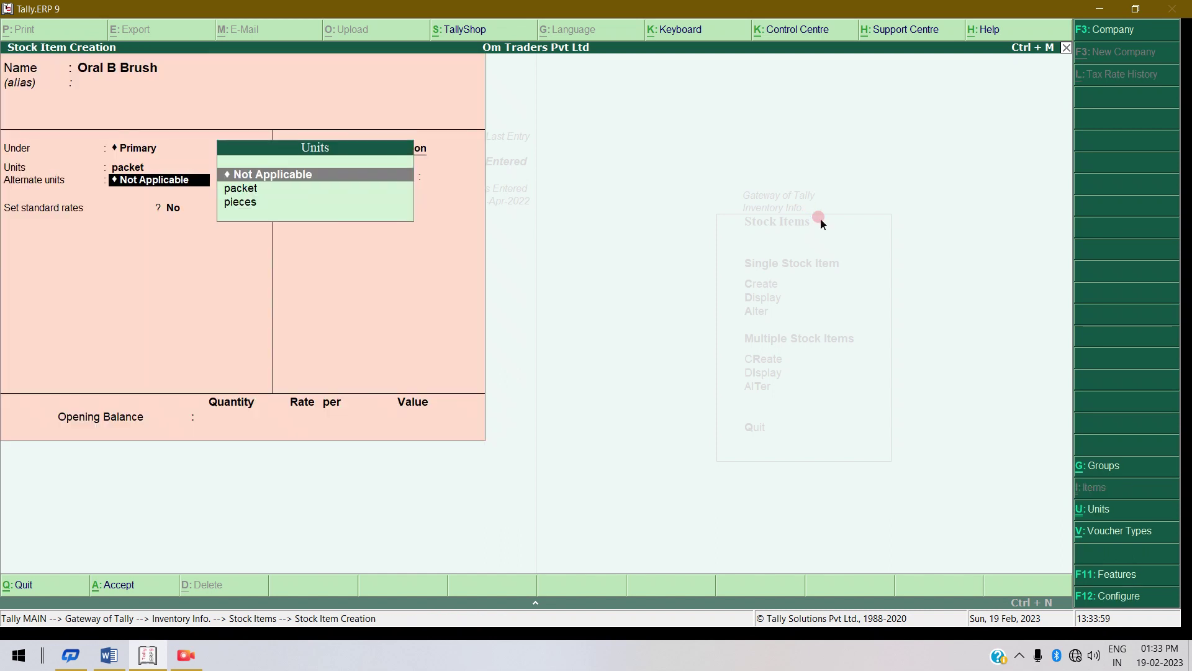
Save Oral B Brush with no alternate unit and no opening balance.
{"action": "key", "text": "Return"}
{"action": "key", "text": "Return"}
{"action": "key", "text": "Return"}
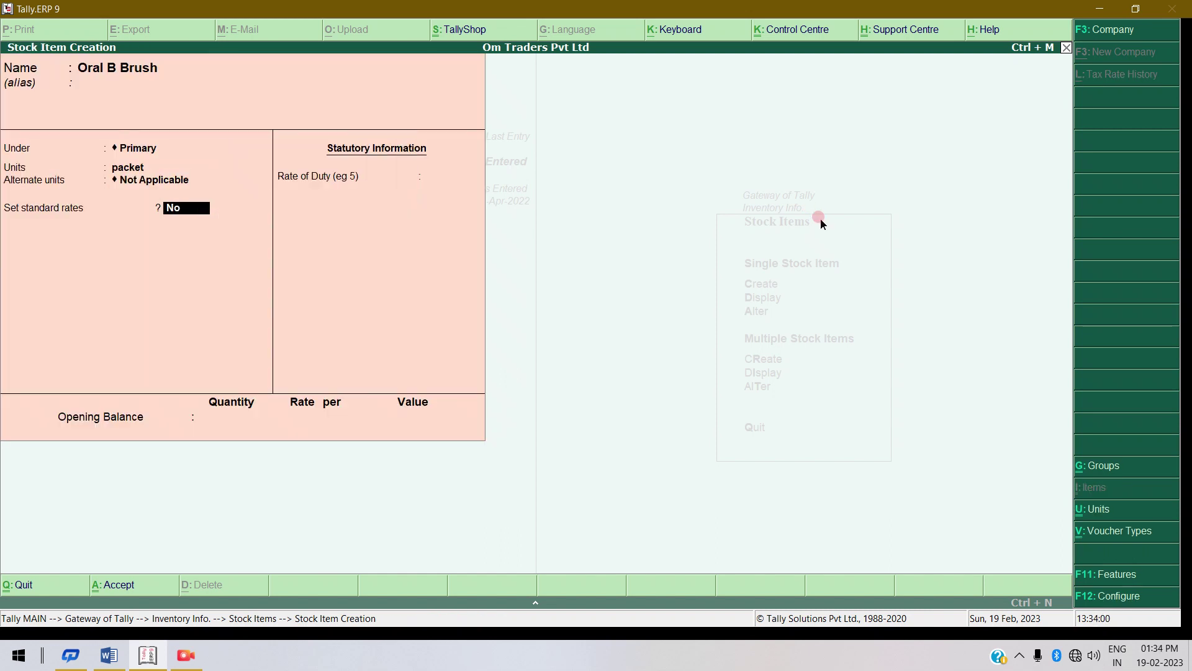
{"action": "key", "text": "Return"}
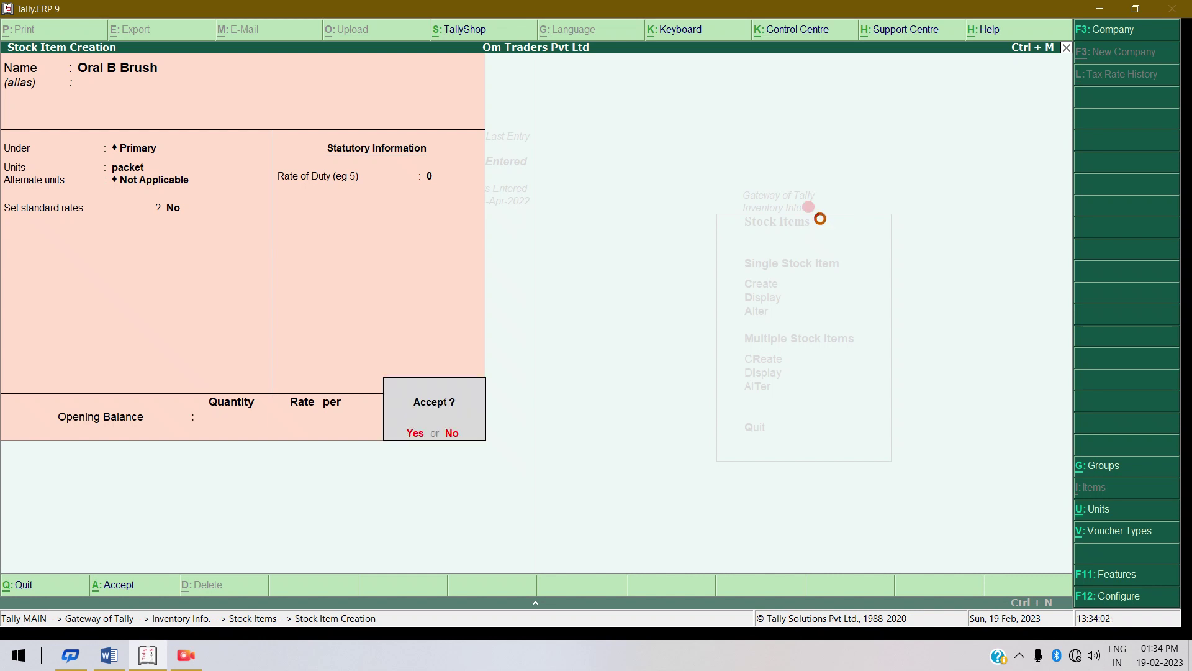
{"action": "key", "text": "Return"}
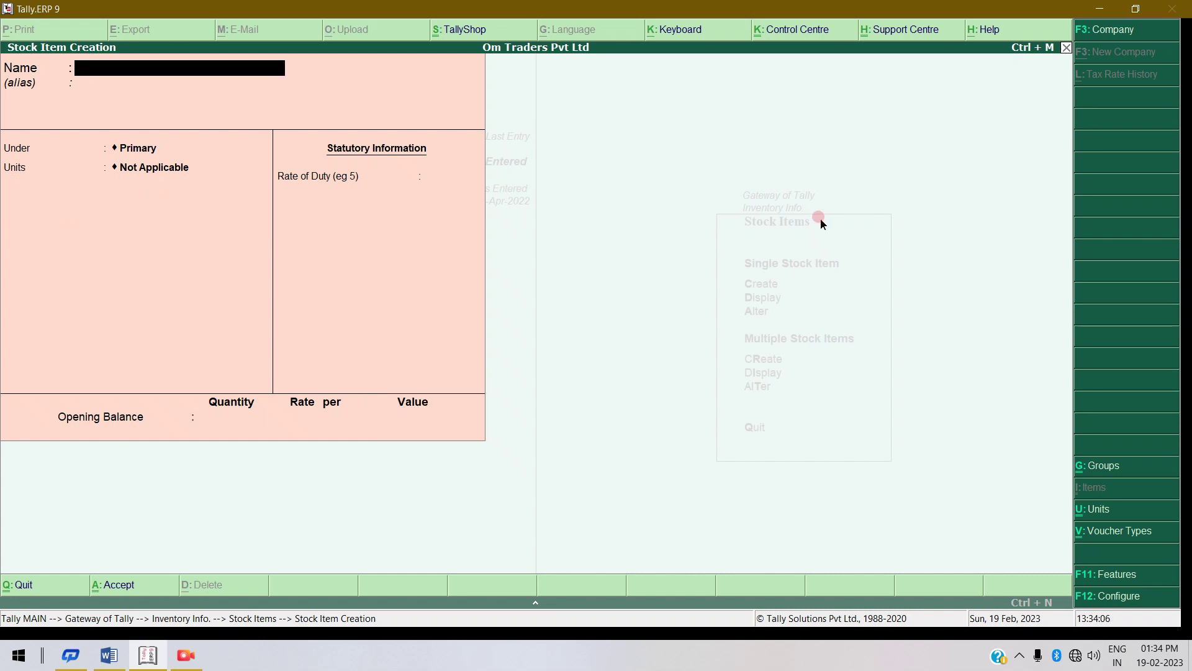
Quit stock item creation and minimize Tally.
{"action": "key", "text": "Escape"}
{"action": "key", "text": "Return"}
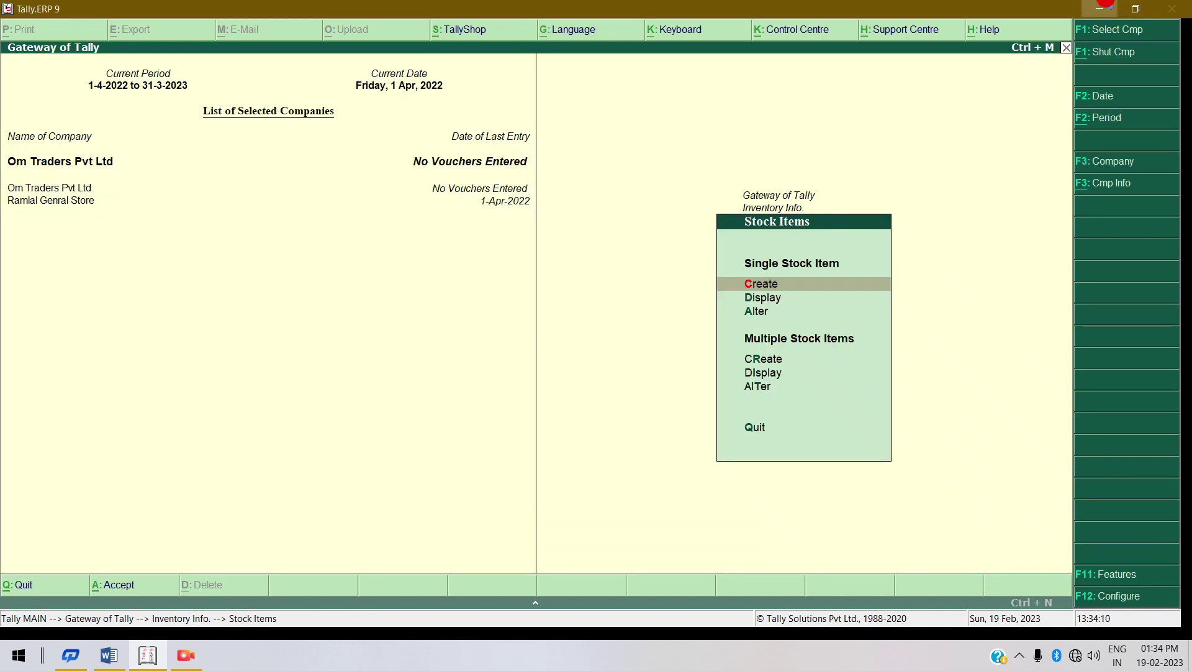
{"action": "left_click", "coordinate": [1109, 7]}
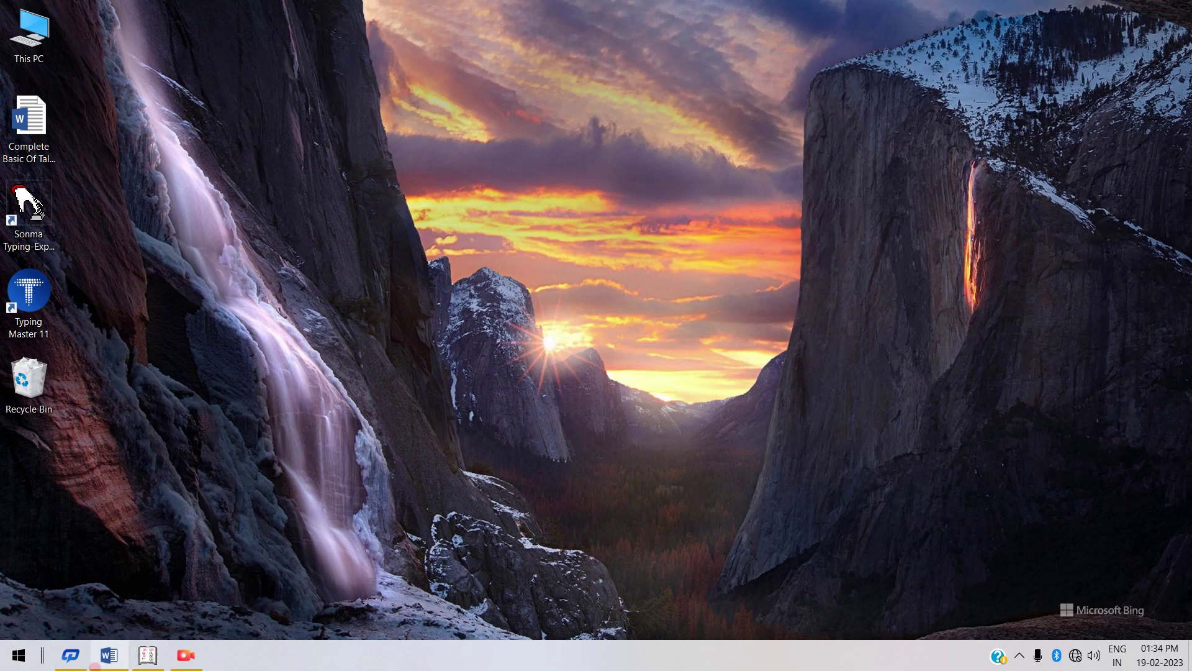
Review the five-topic Tally outline in Word, then switch back to Tally.
{"action": "left_click", "coordinate": [108, 659]}
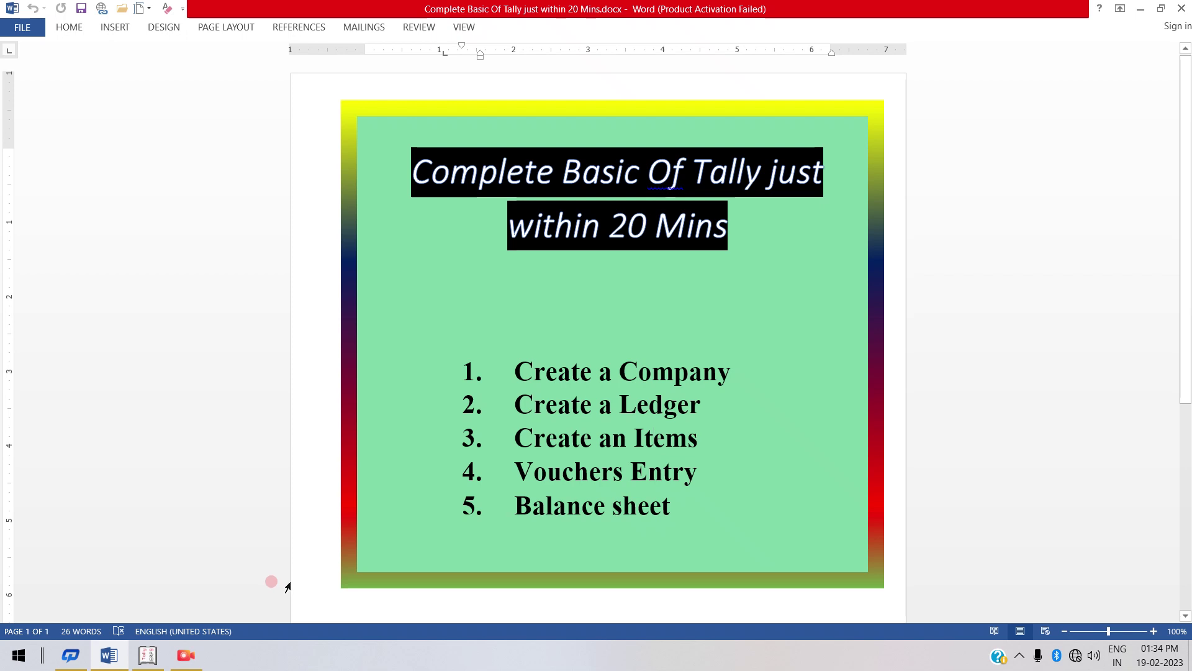
{"action": "mouse_move", "coordinate": [118, 656]}
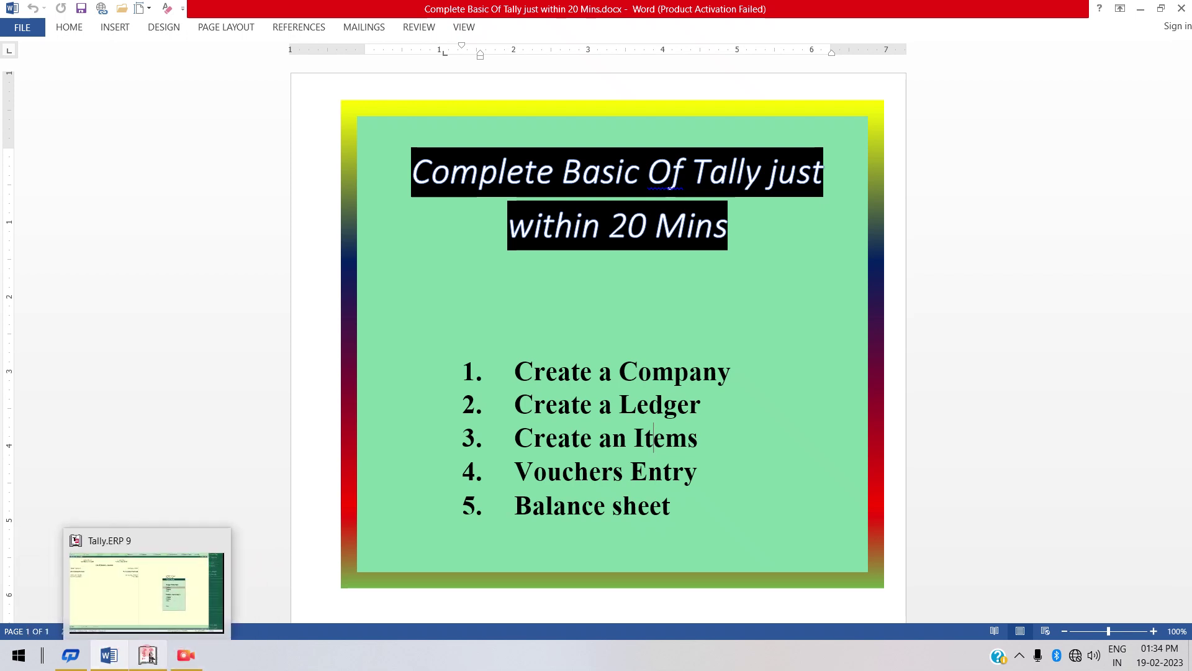
{"action": "left_click", "coordinate": [148, 656]}
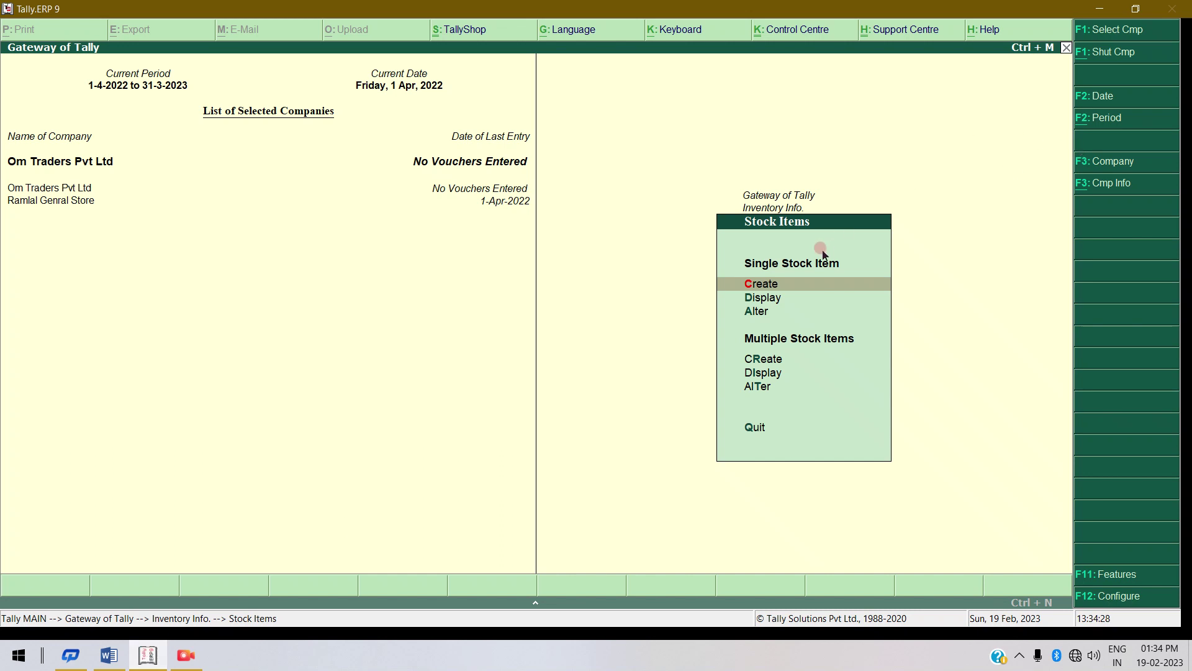
Go back to Gateway of Tally and start Accounting Vouchers entry, voucher No. 1 dated 1-Apr-2022.
{"action": "key", "text": "Escape"}
{"action": "key", "text": "Escape"}
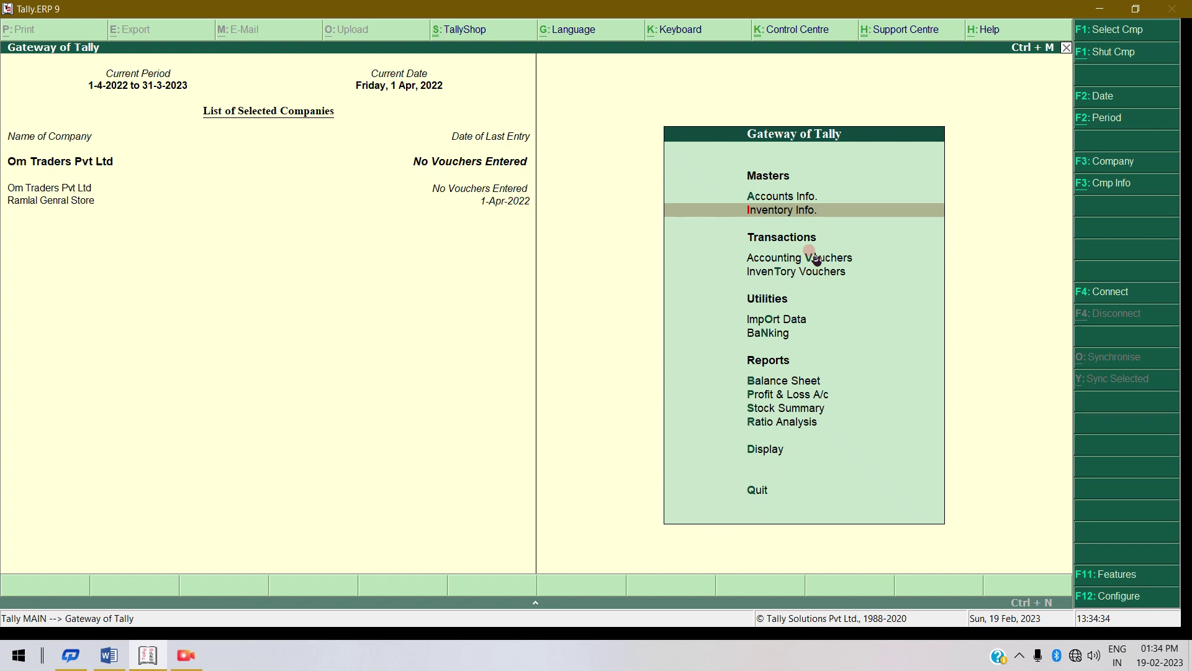
{"action": "left_click", "coordinate": [815, 258]}
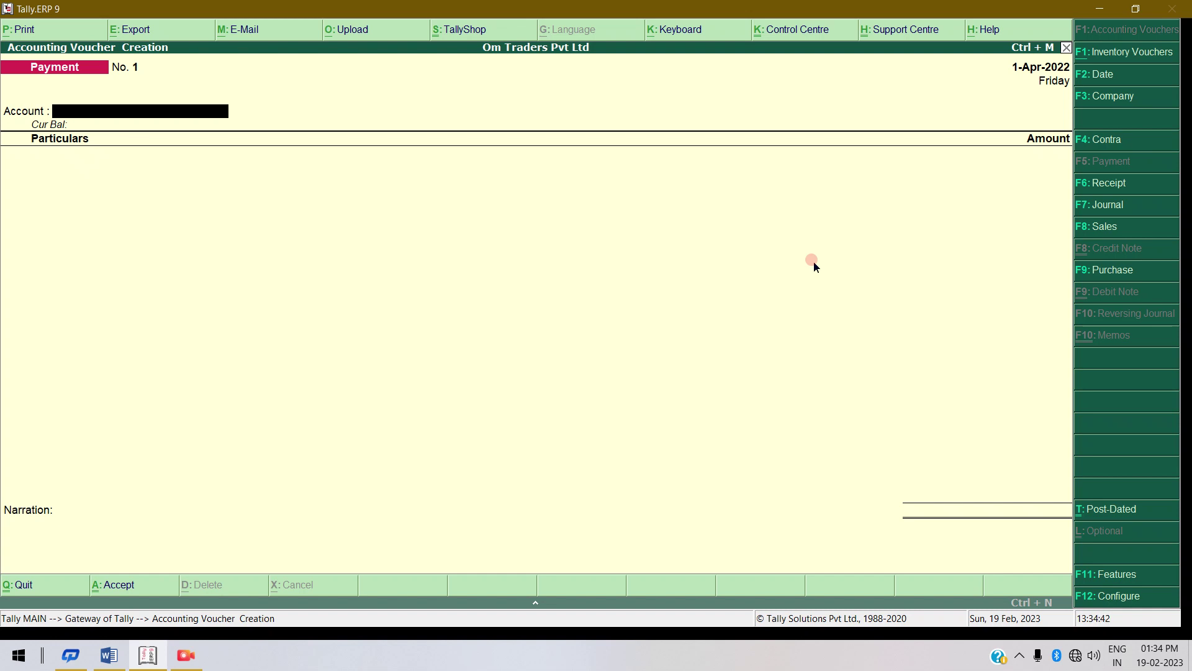
{"action": "left_click", "coordinate": [1124, 269]}
Make it a Purchase voucher: invoice 14141, date 1-Apr-2022, party Cash, ledger Purchases Local.
{"action": "left_click", "coordinate": [1104, 279]}
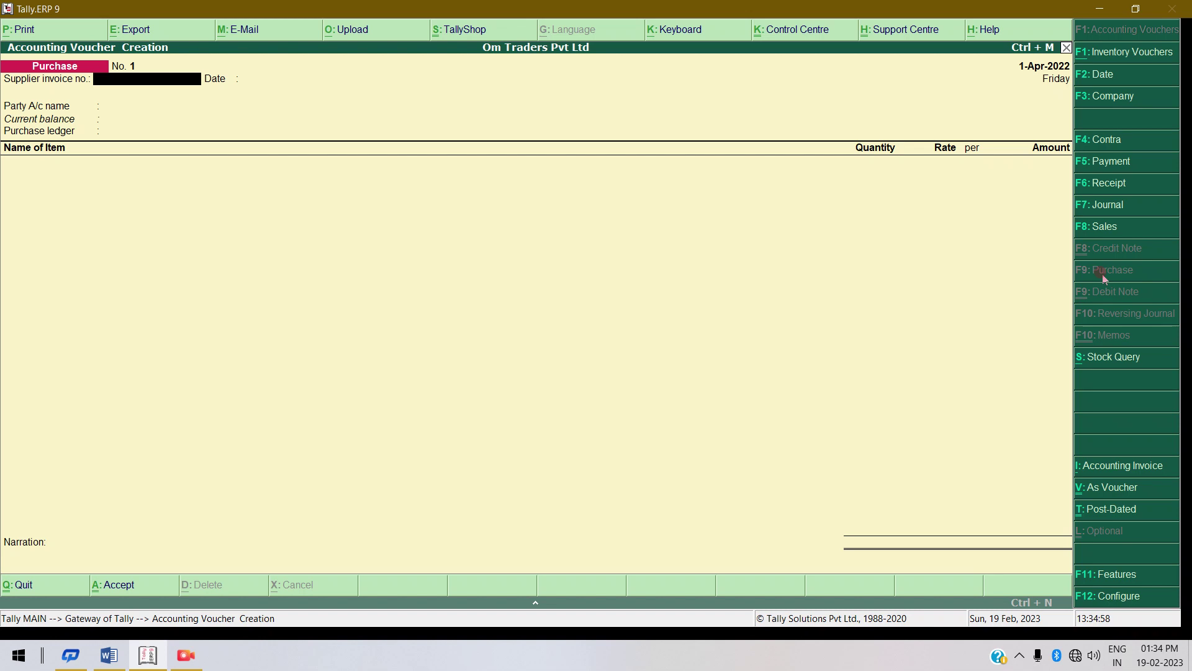
{"action": "type", "text": "1414"}
{"action": "key", "text": "Return"}
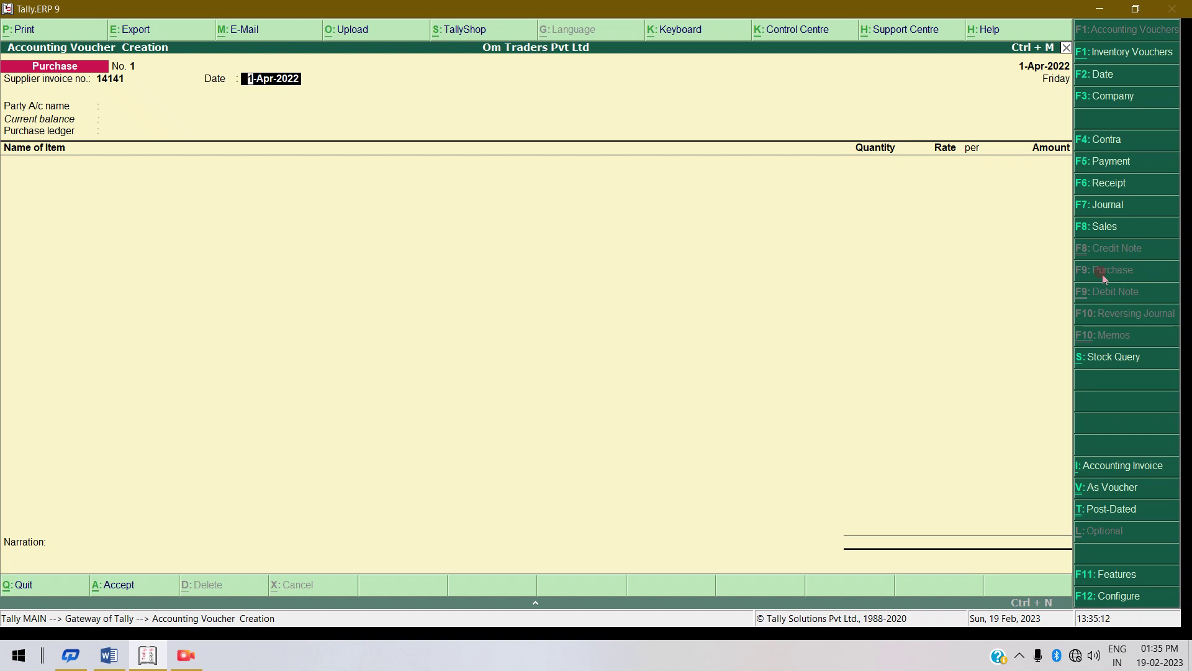
{"action": "key", "text": "Return"}
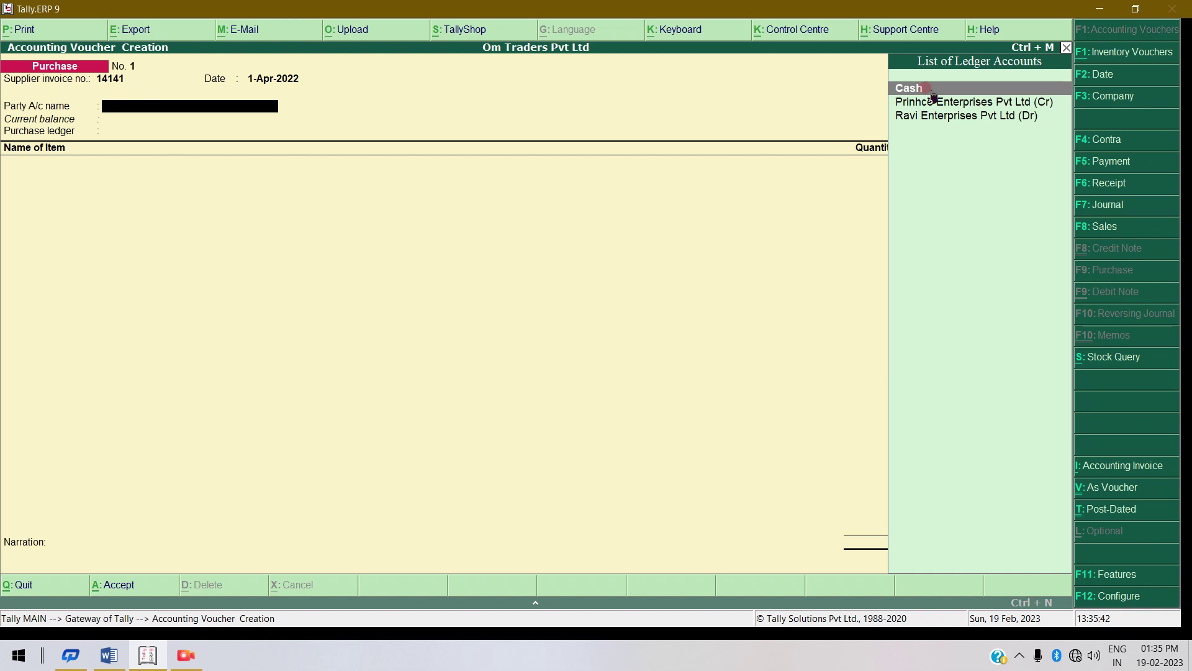
{"action": "left_click", "coordinate": [932, 93]}
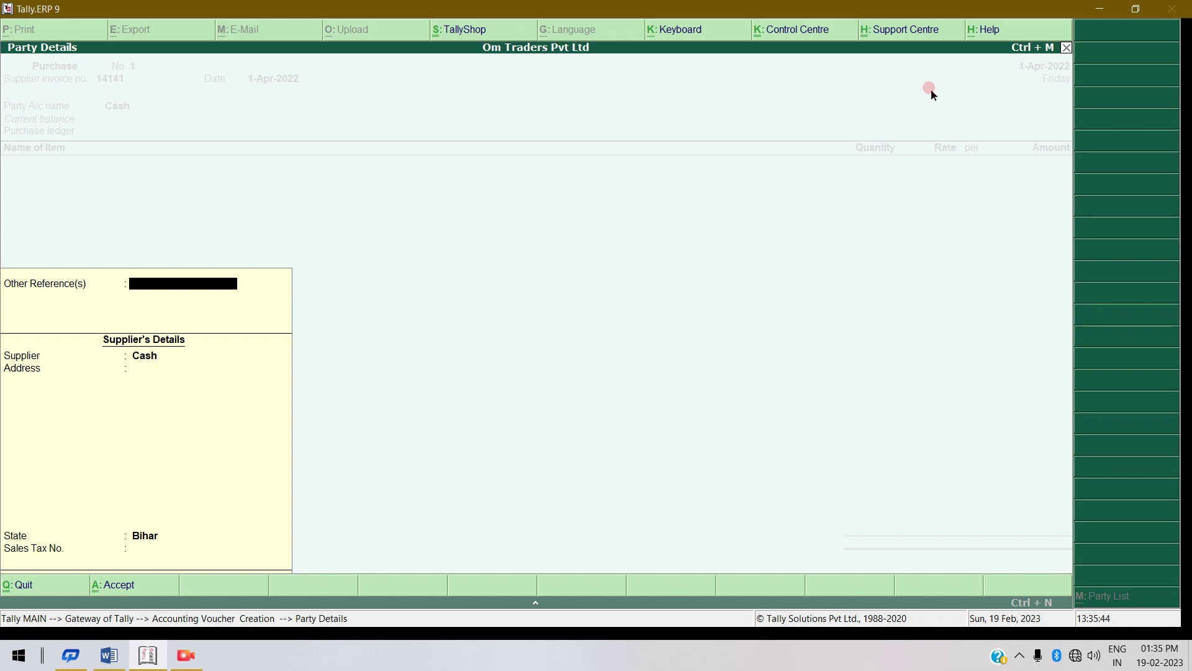
{"action": "key", "text": "Return"}
{"action": "key", "text": "Return"}
{"action": "key", "text": "Return"}
{"action": "key", "text": "Return"}
{"action": "key", "text": "Return"}
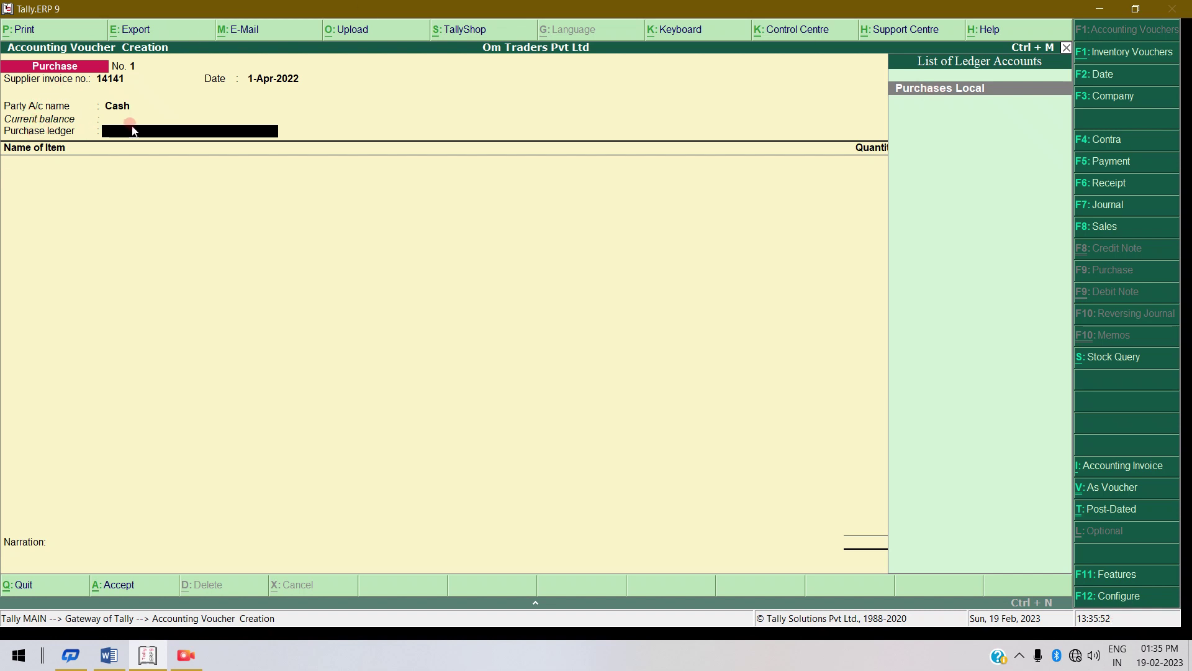
{"action": "left_click", "coordinate": [951, 92]}
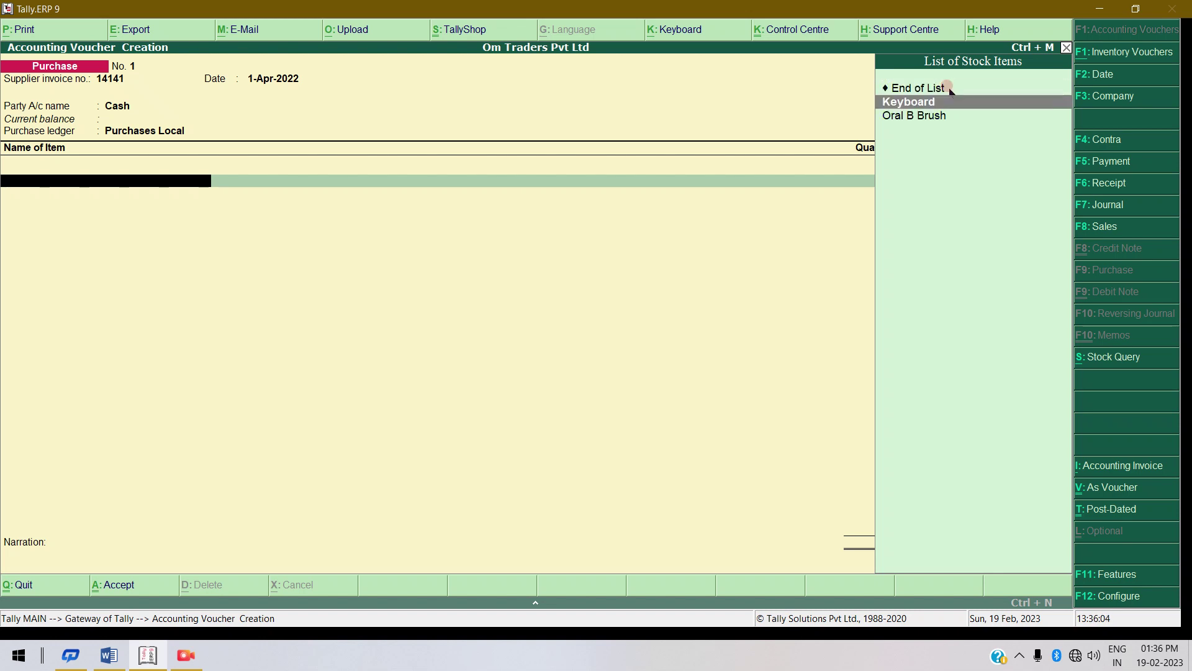
Add Keyboard to the purchase voucher: 20 pieces at rate 220, amount 4,400.
{"action": "key", "text": "Down"}
{"action": "key", "text": "Up"}
{"action": "key", "text": "Down"}
{"action": "key", "text": "Up"}
{"action": "key", "text": "Down"}
{"action": "key", "text": "Up"}
{"action": "key", "text": "Down"}
{"action": "key", "text": "Up"}
{"action": "key", "text": "Down"}
{"action": "key", "text": "Up"}
{"action": "key", "text": "Return"}
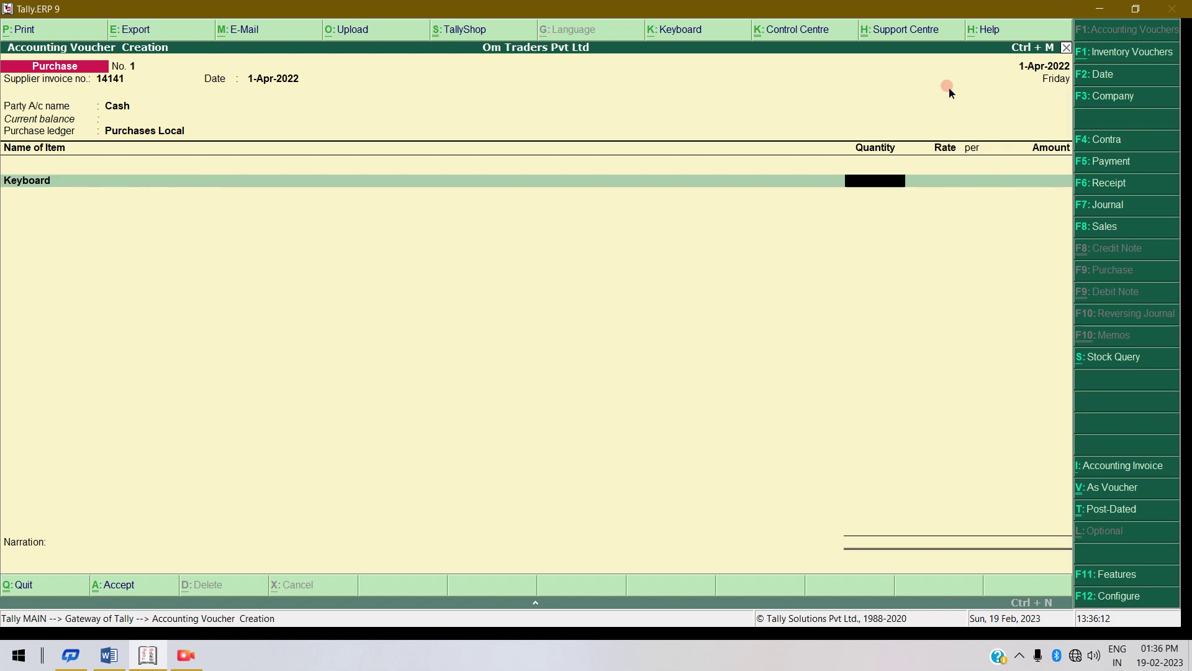
{"action": "type", "text": "20"}
{"action": "key", "text": "Return"}
{"action": "type", "text": "220"}
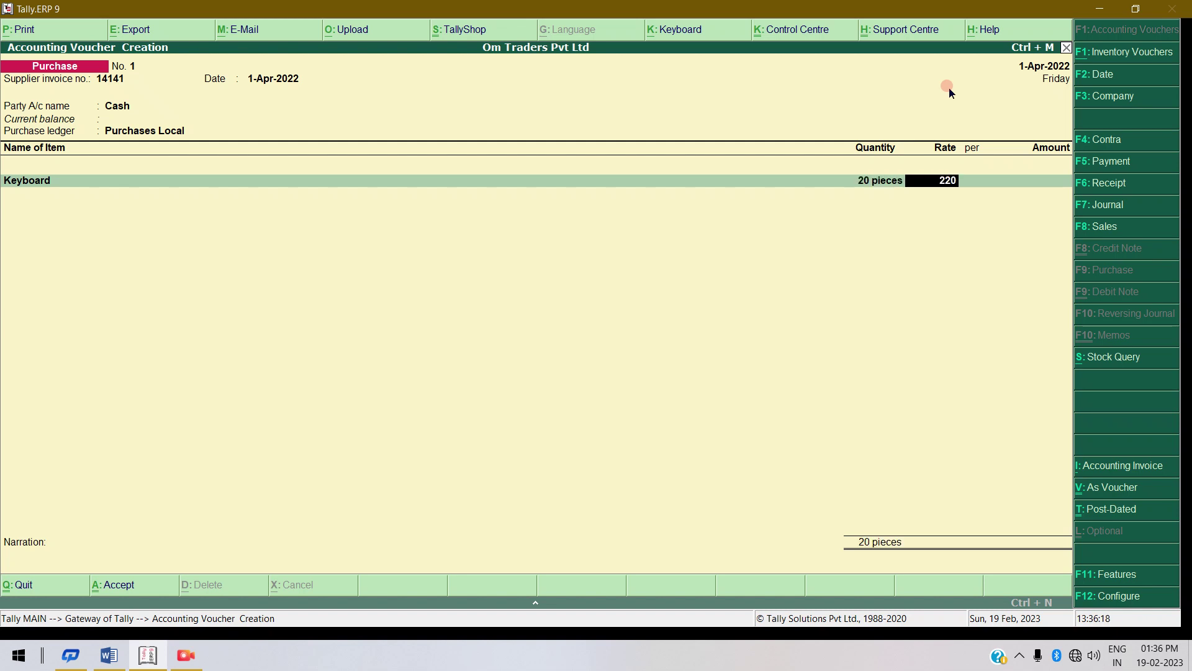
{"action": "key", "text": "Return"}
{"action": "key", "text": "Return"}
{"action": "key", "text": "Return"}
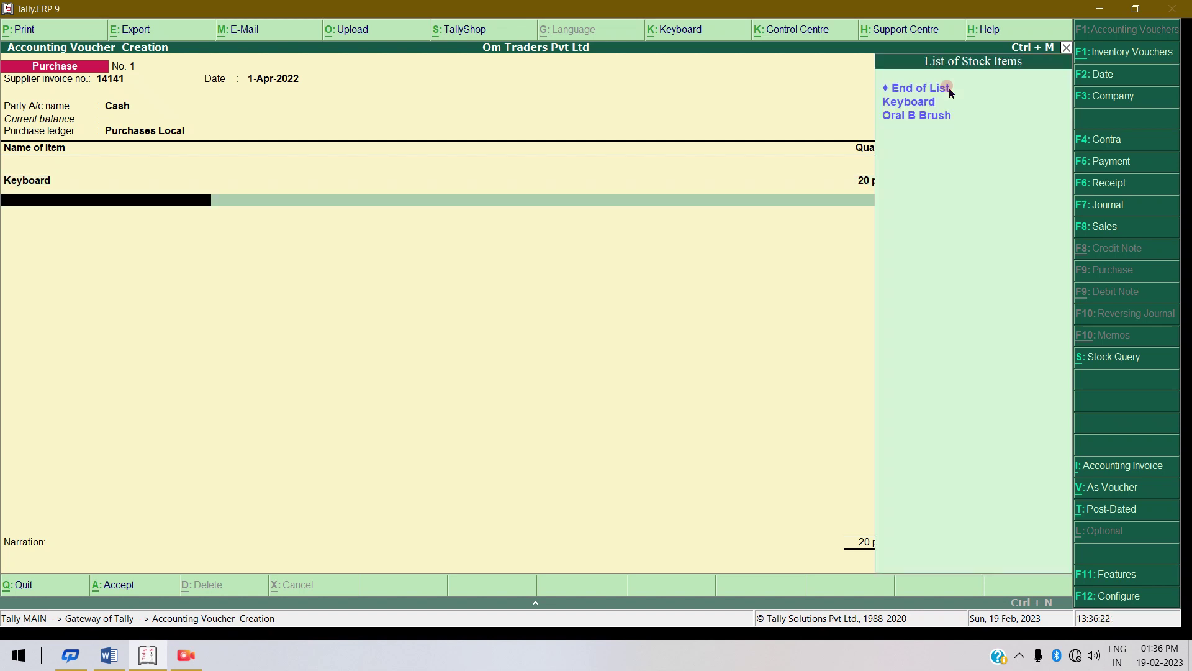
Add Oral B Brush, 2 packets at 160, and save the 4,720 voucher.
{"action": "key", "text": "Down"}
{"action": "key", "text": "Down"}
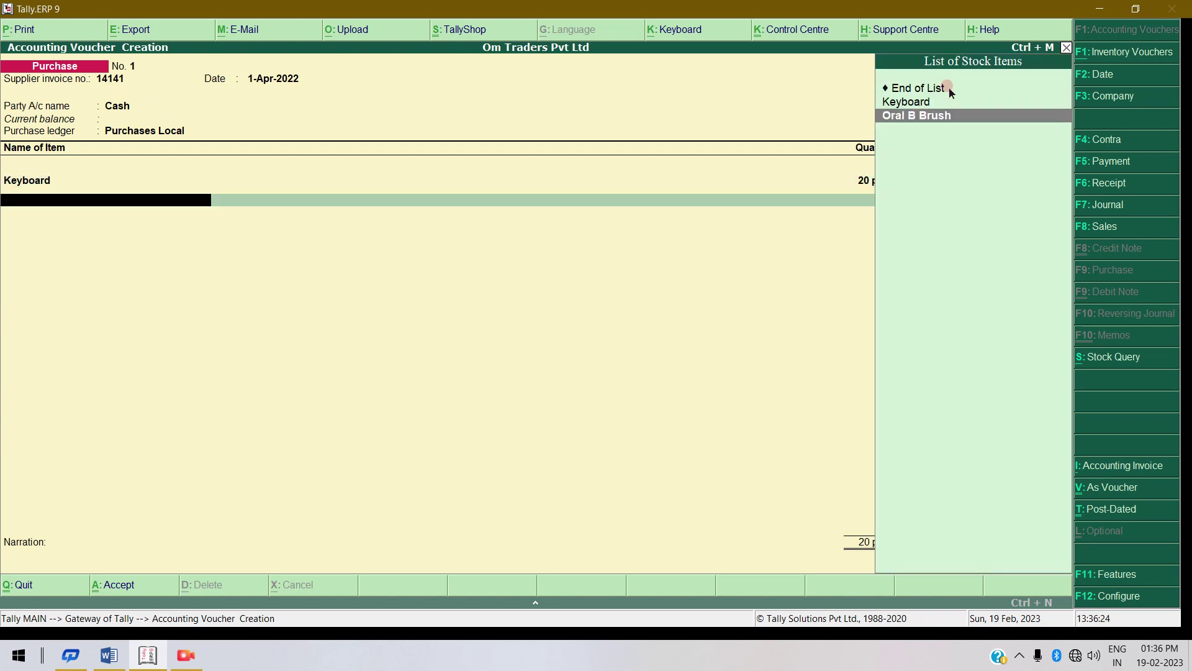
{"action": "key", "text": "Return"}
{"action": "type", "text": "5"}
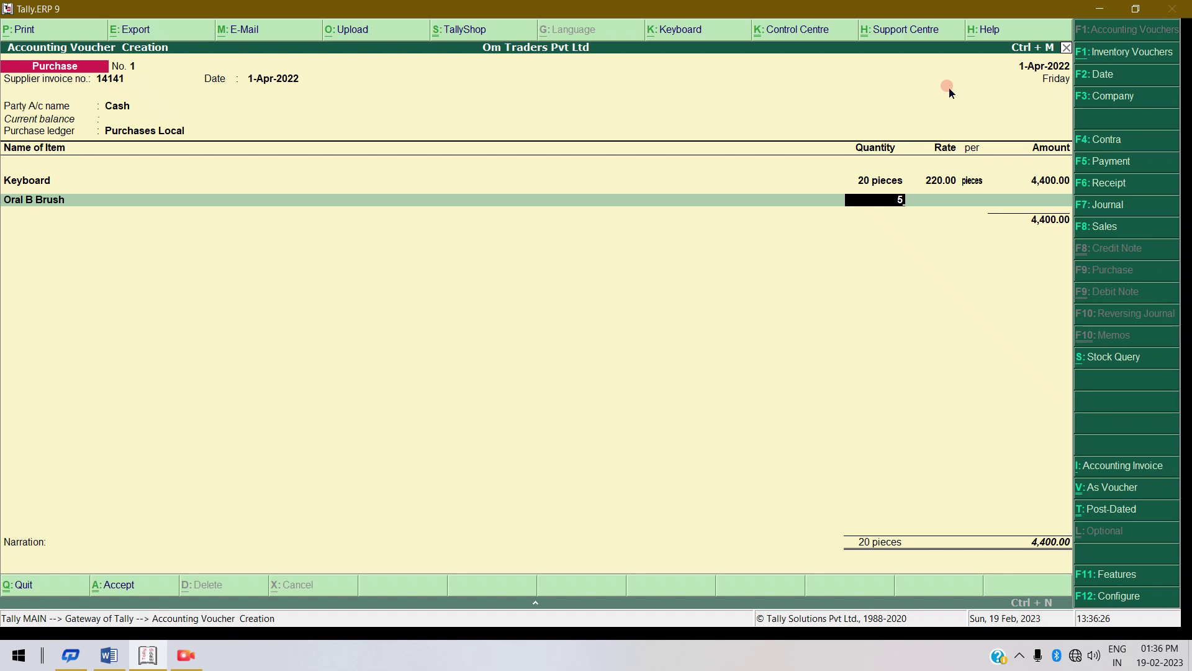
{"action": "key", "text": "BackSpace"}
{"action": "type", "text": "20"}
{"action": "key", "text": "BackSpace"}
{"action": "key", "text": "Return"}
{"action": "type", "text": "60"}
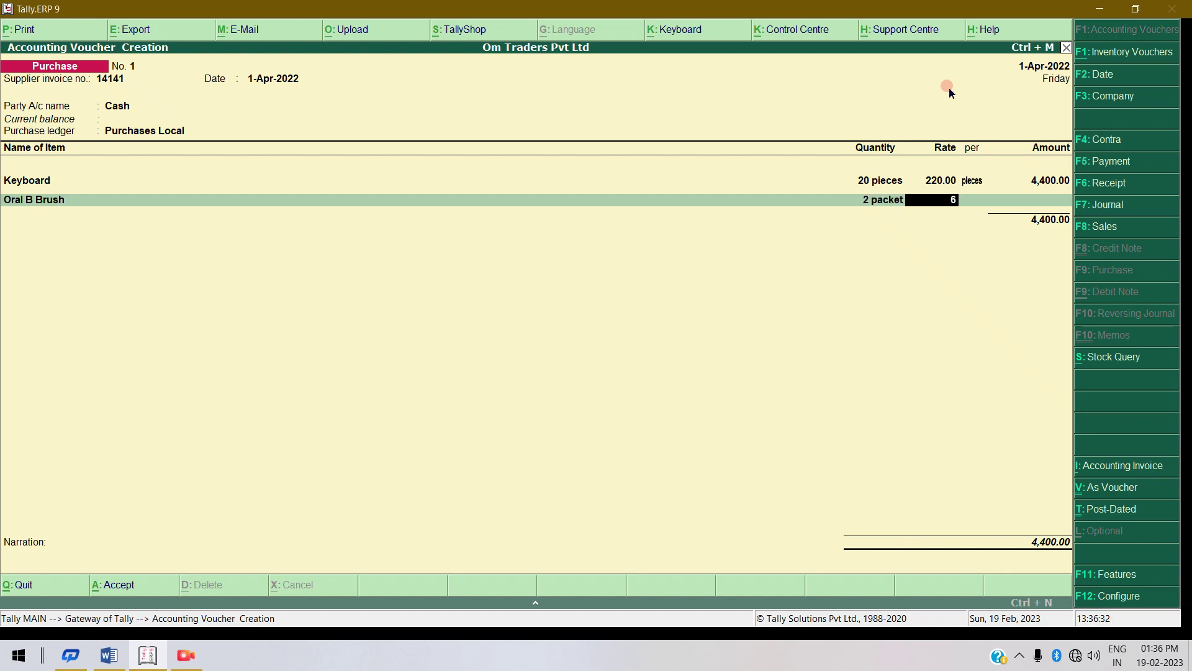
{"action": "key", "text": "BackSpace"}
{"action": "type", "text": "160"}
{"action": "key", "text": "BackSpace"}
{"action": "key", "text": "BackSpace"}
{"action": "key", "text": "BackSpace"}
{"action": "key", "text": "BackSpace"}
{"action": "type", "text": "160"}
{"action": "key", "text": "Return"}
{"action": "key", "text": "Return"}
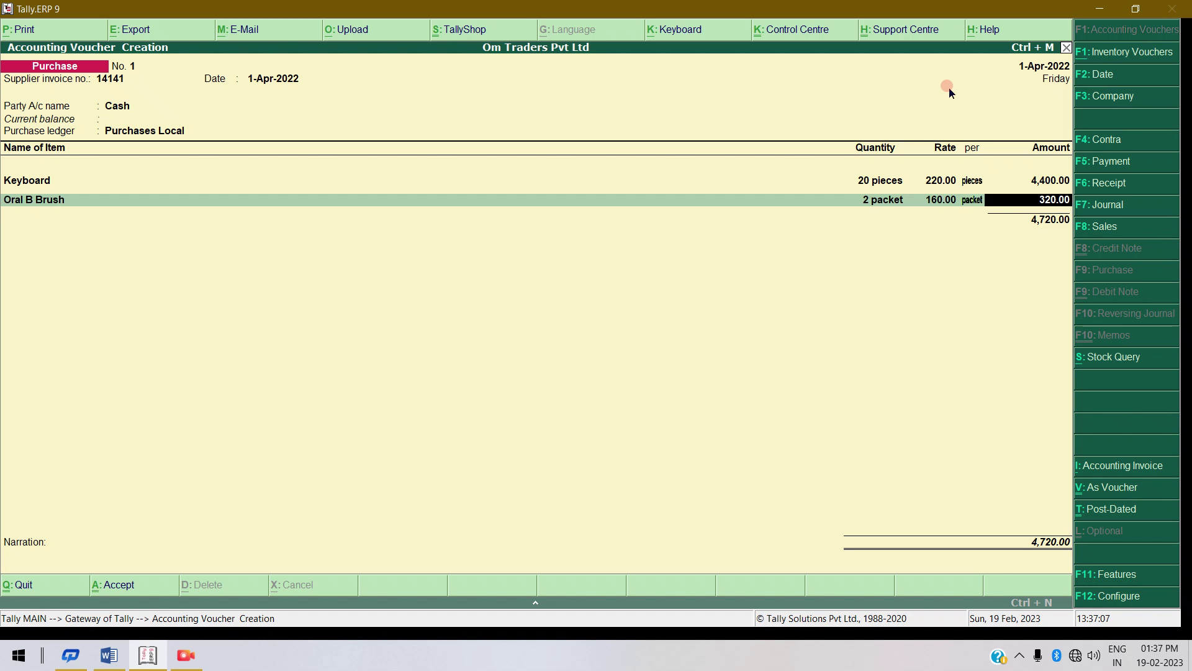
{"action": "key", "text": "Return"}
{"action": "key", "text": "Return"}
{"action": "key", "text": "Return"}
{"action": "key", "text": "Return"}
{"action": "key", "text": "Return"}
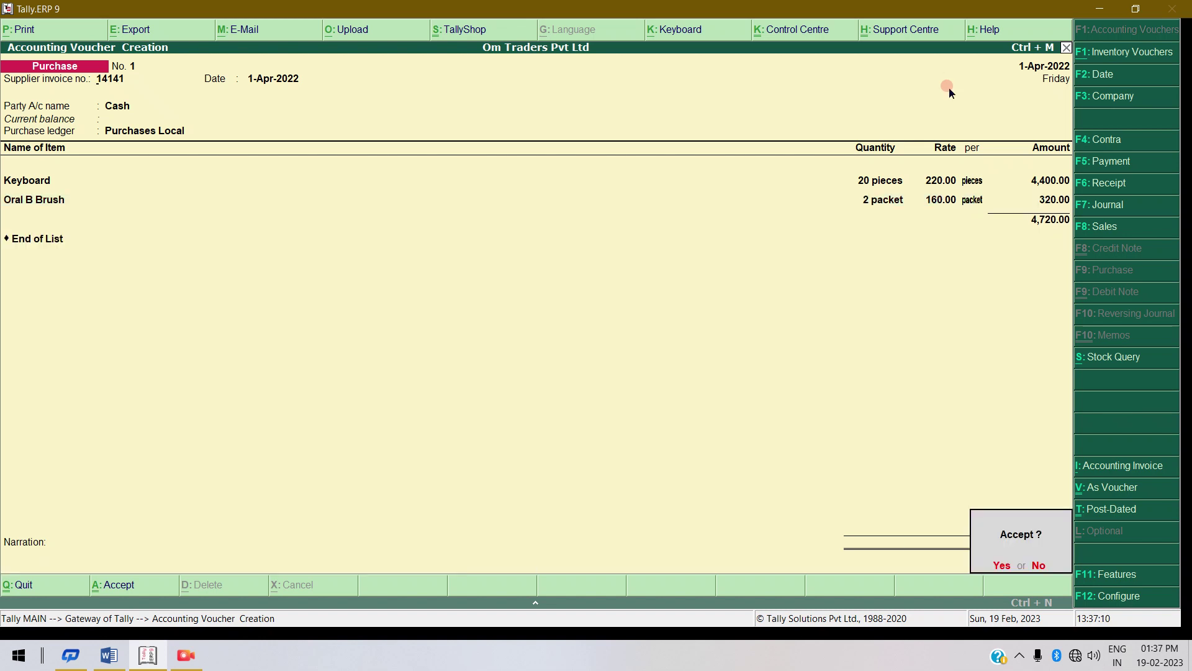
{"action": "key", "text": "Return"}
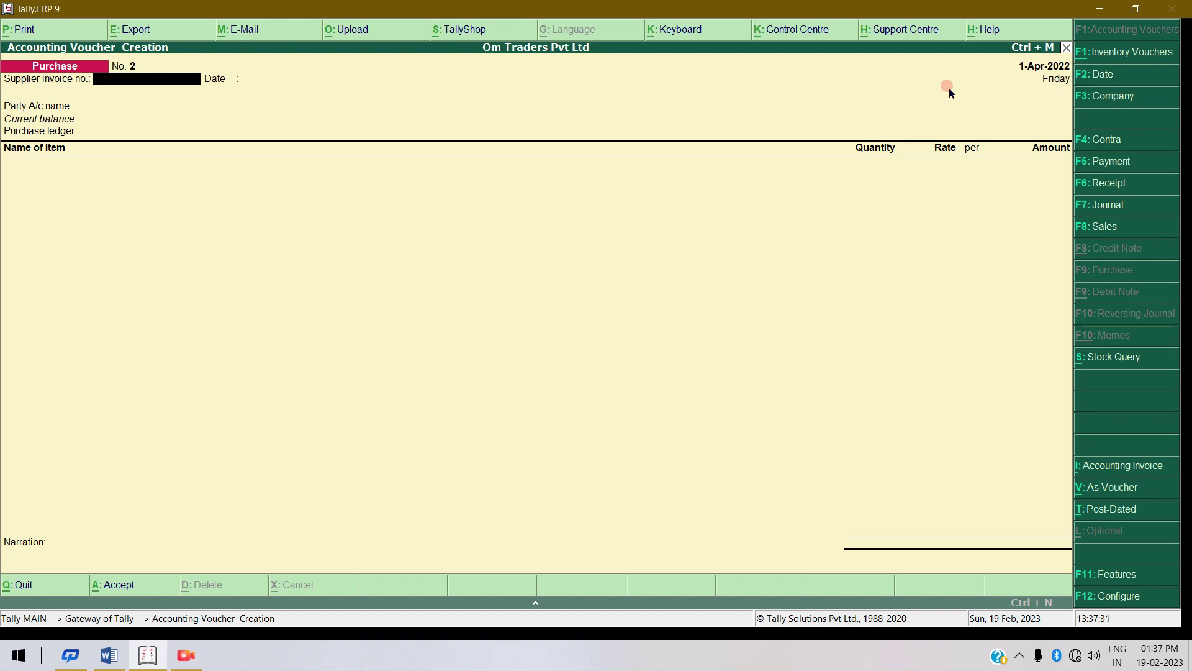
Enter supplier invoice 12124 dated 1-Apr-2022, party Prinhce Enterprises Pvt Ltd, ledger Purchases Local.
{"action": "type", "text": "12124"}
{"action": "key", "text": "Return"}
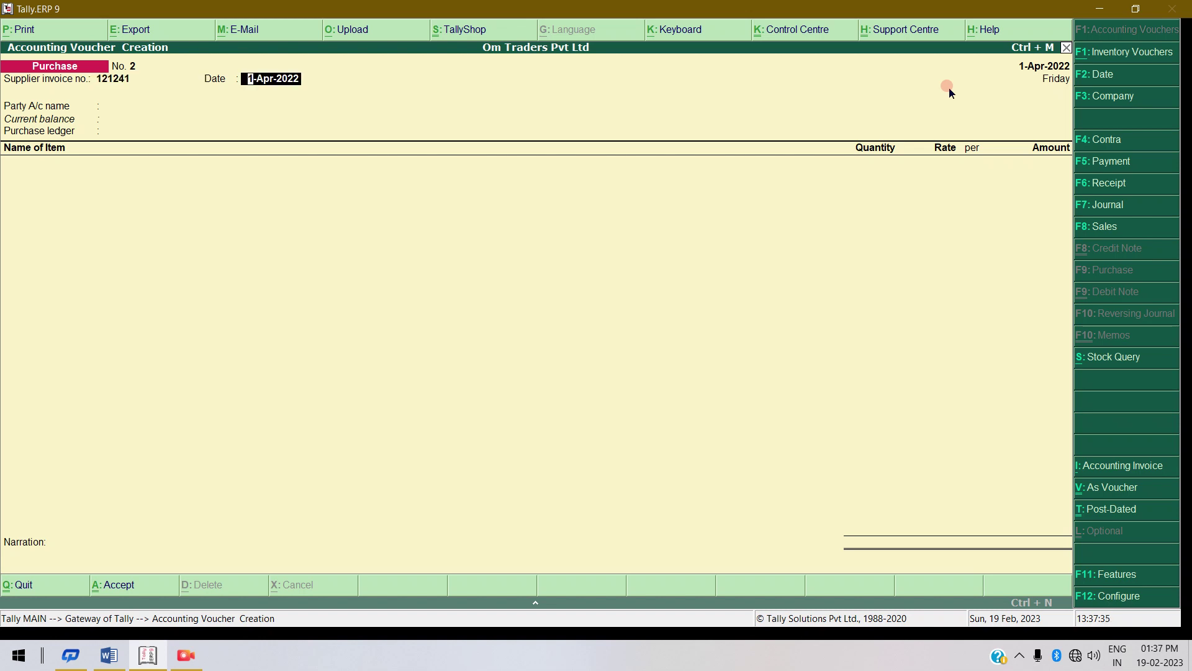
{"action": "key", "text": "Return"}
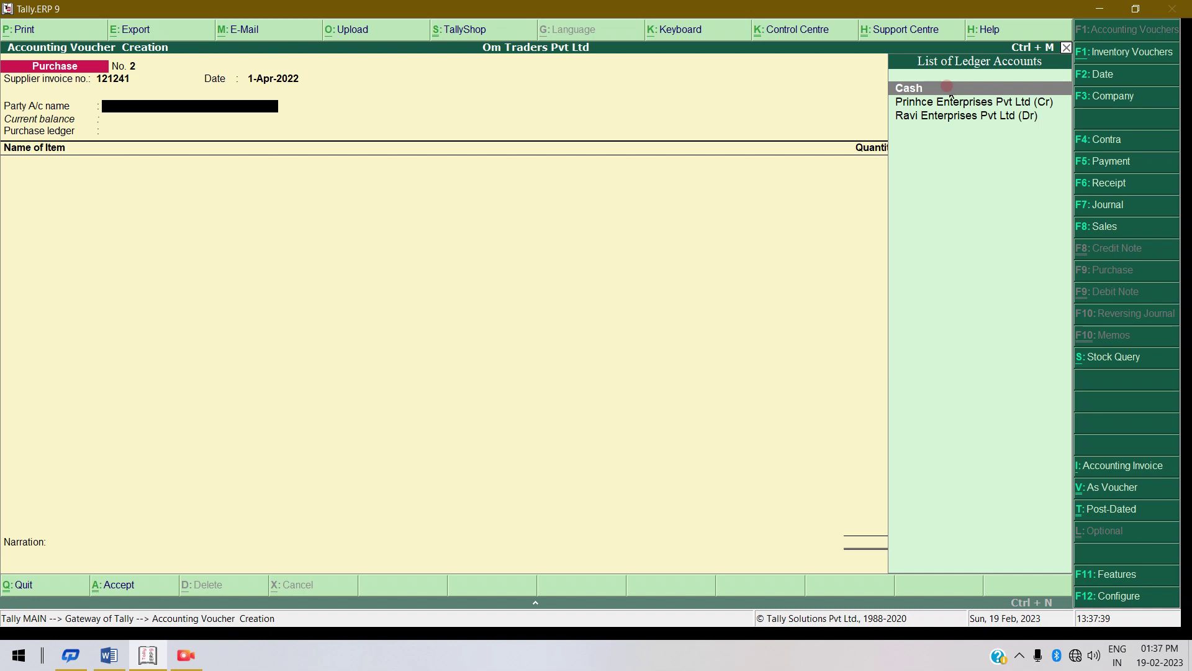
{"action": "key", "text": "Down"}
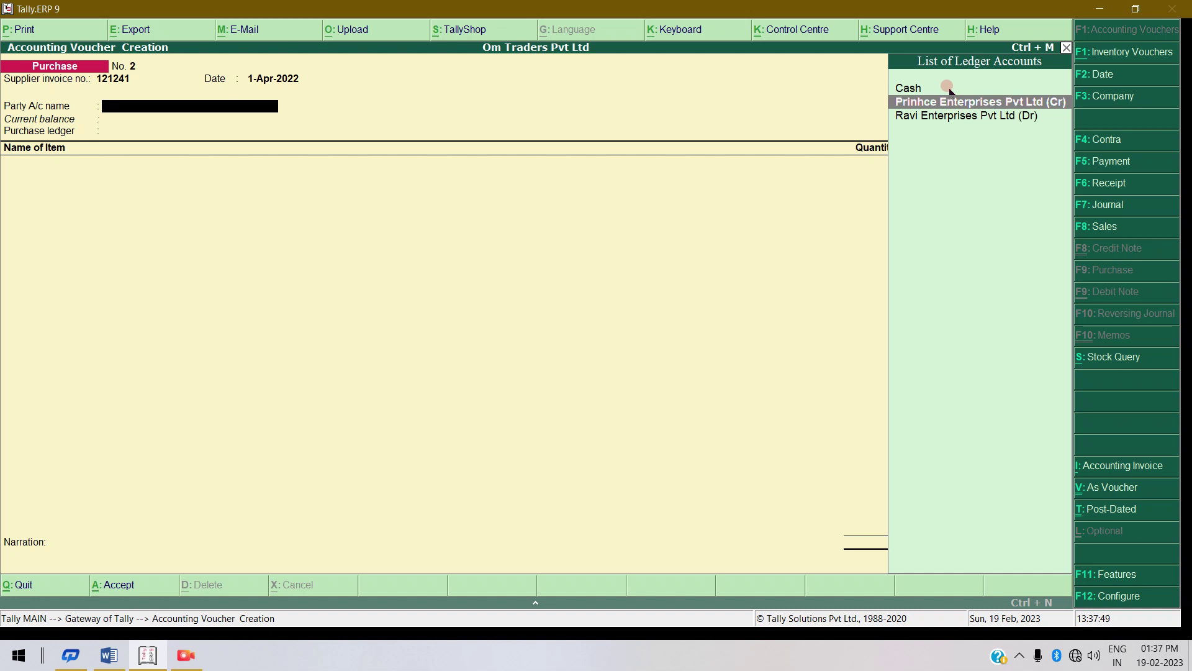
{"action": "left_click", "coordinate": [964, 124]}
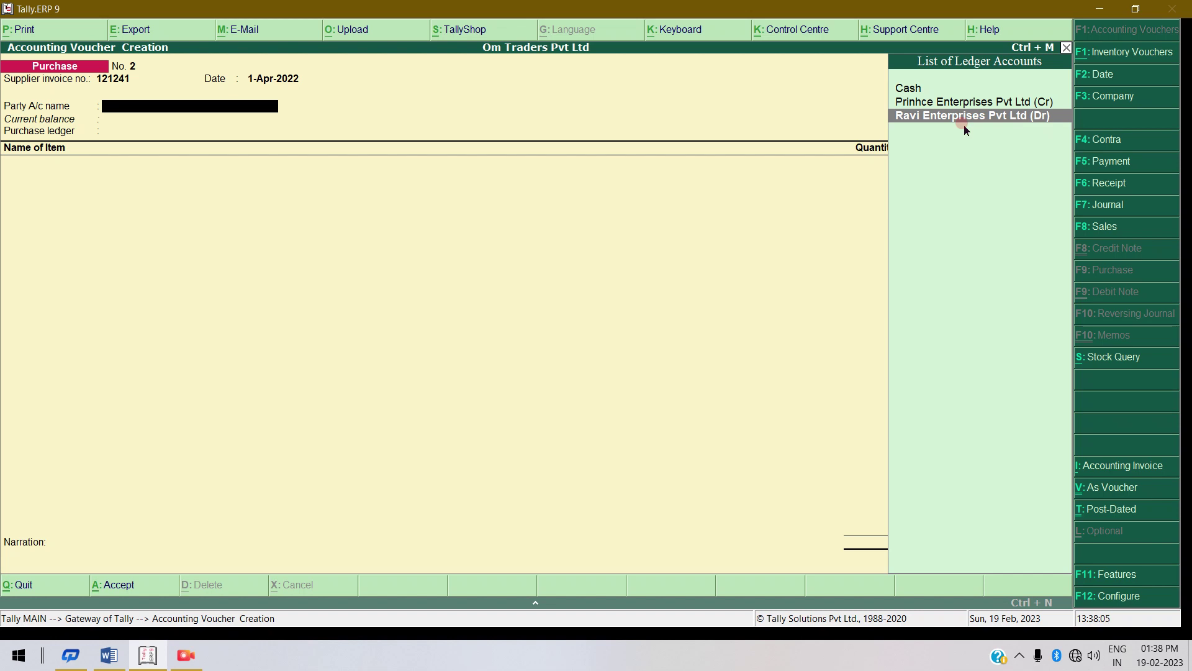
{"action": "key", "text": "Up"}
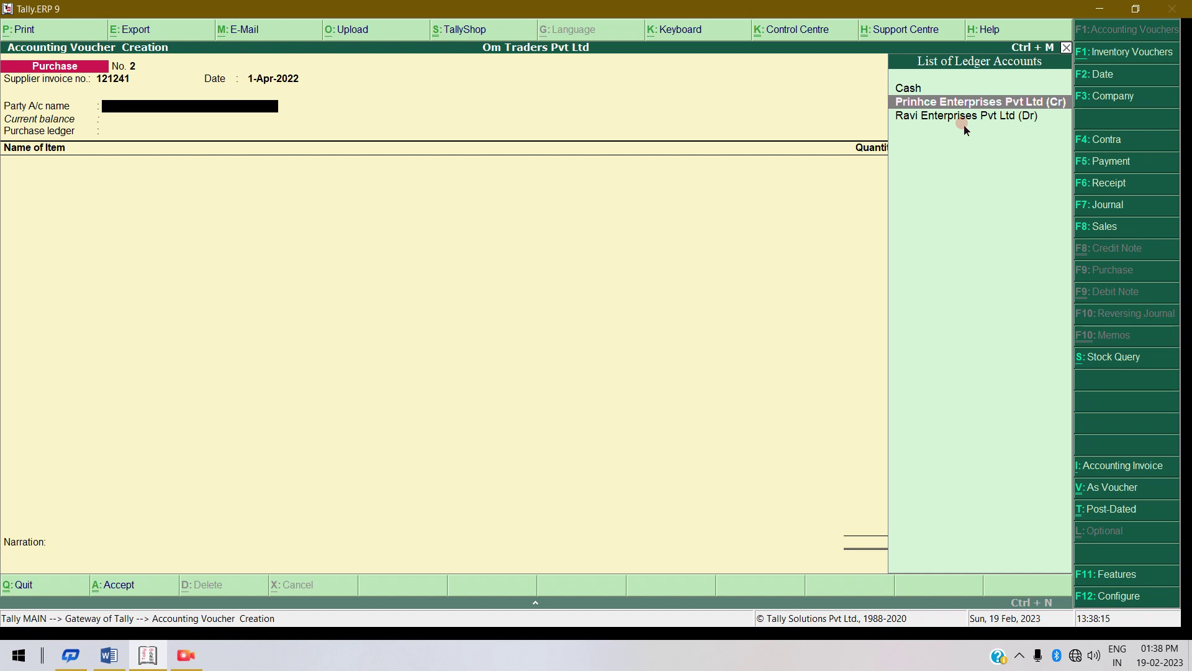
{"action": "key", "text": "Return"}
{"action": "key", "text": "Return"}
{"action": "key", "text": "Return"}
{"action": "key", "text": "Return"}
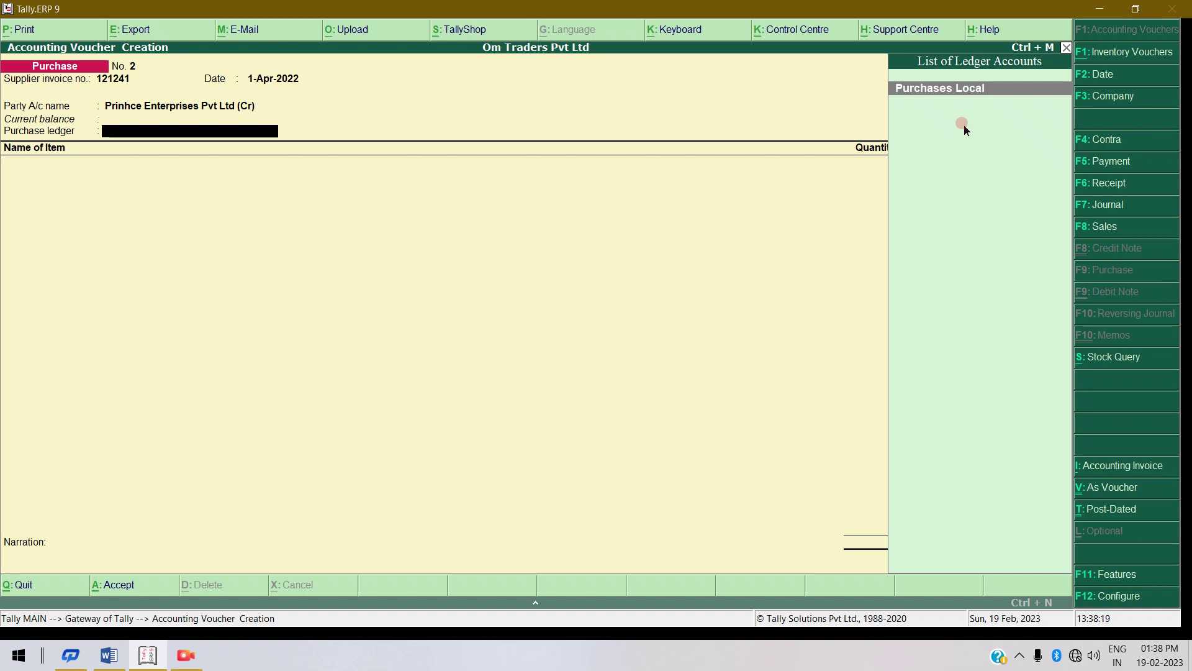
{"action": "key", "text": "Return"}
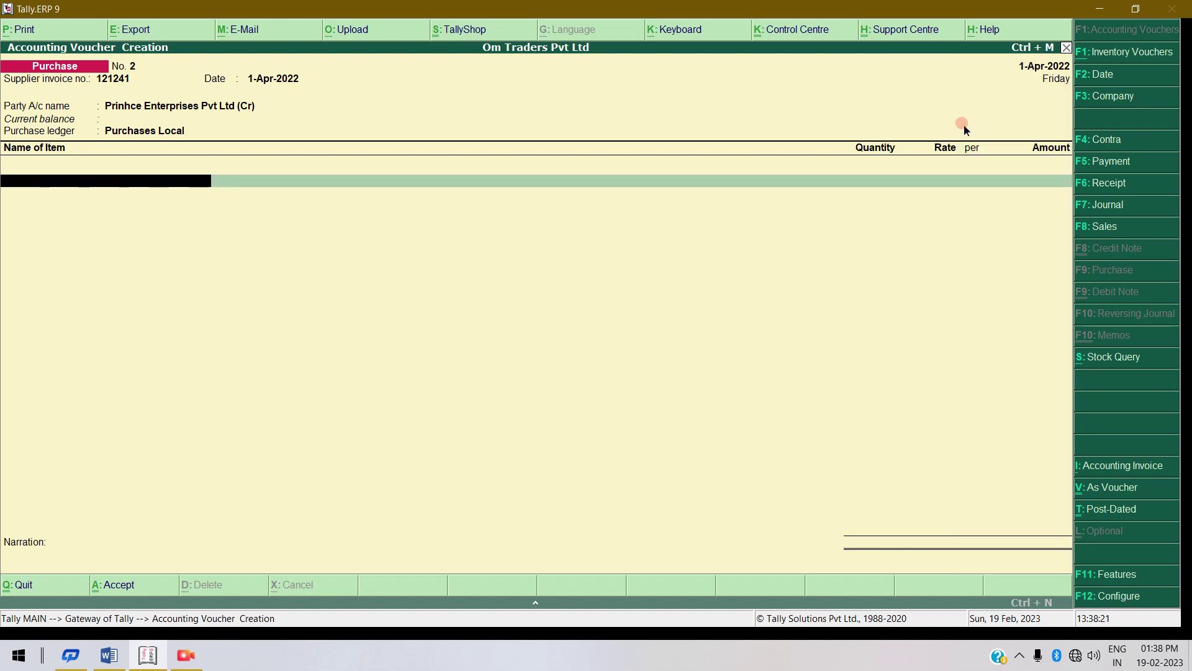
Add 10 pieces of Keyboard at the 220 rate to purchase voucher 2.
{"action": "key", "text": "Down"}
{"action": "key", "text": "Down"}
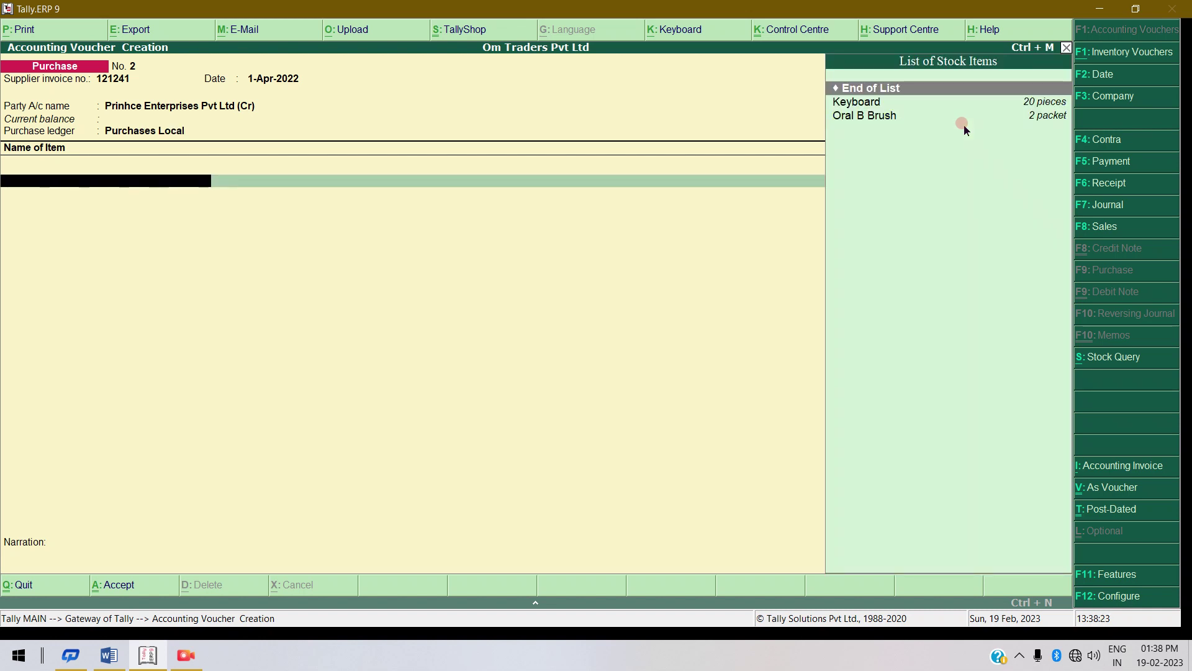
{"action": "key", "text": "Return"}
{"action": "type", "text": "10"}
{"action": "key", "text": "Return"}
{"action": "key", "text": "Return"}
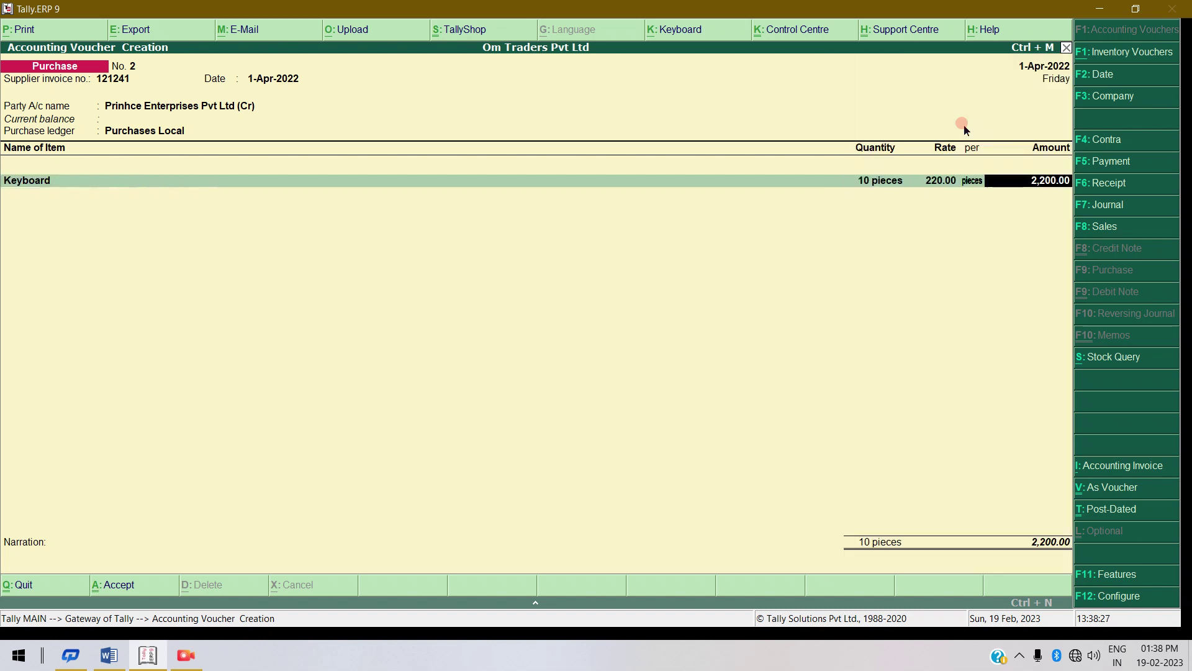
{"action": "key", "text": "Return"}
Add 10 packets of Oral B Brush at 160 and save the voucher totalling 3,800.00.
{"action": "key", "text": "Down"}
{"action": "key", "text": "Down"}
{"action": "key", "text": "Down"}
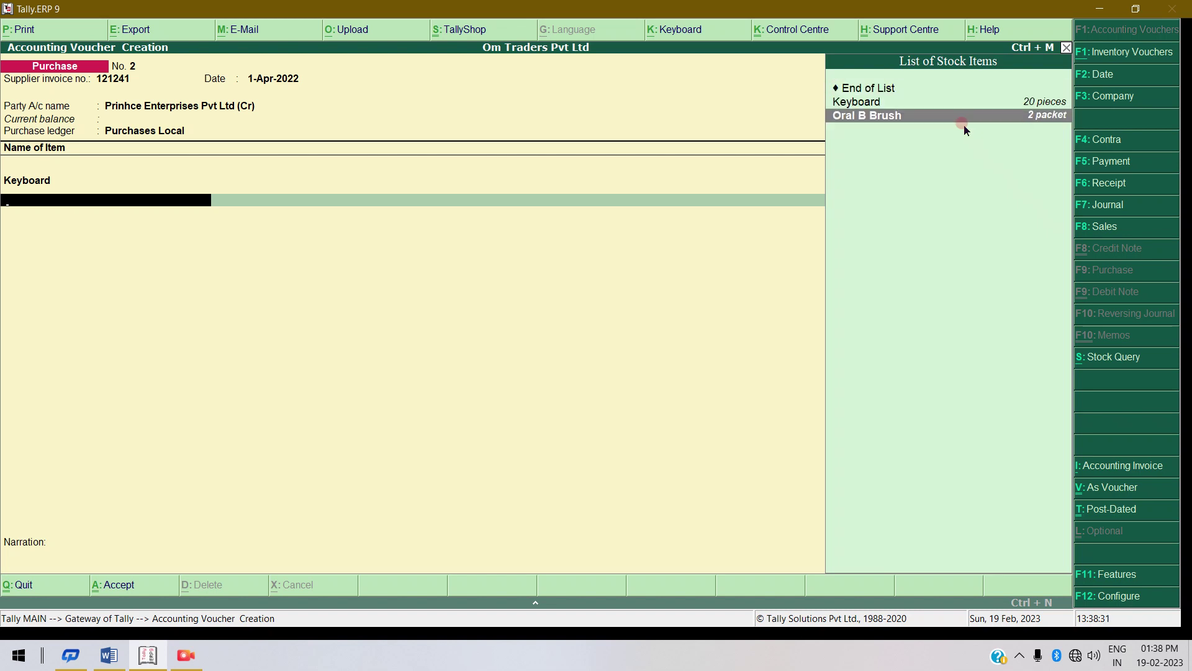
{"action": "key", "text": "Return"}
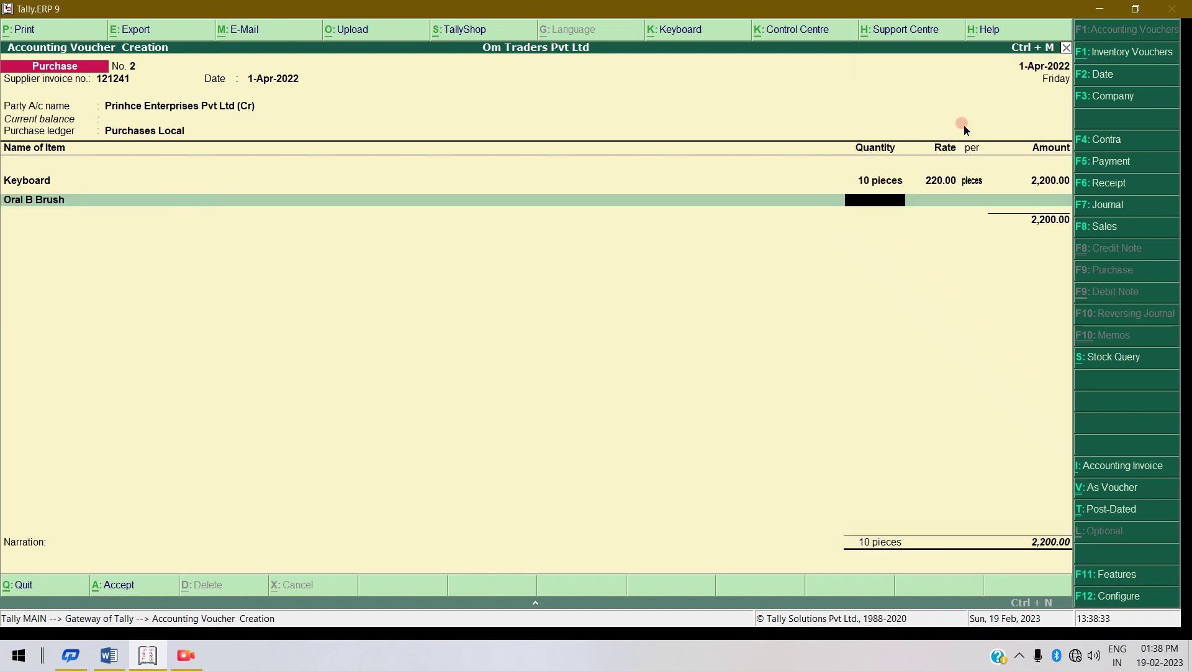
{"action": "type", "text": "10"}
{"action": "key", "text": "Return"}
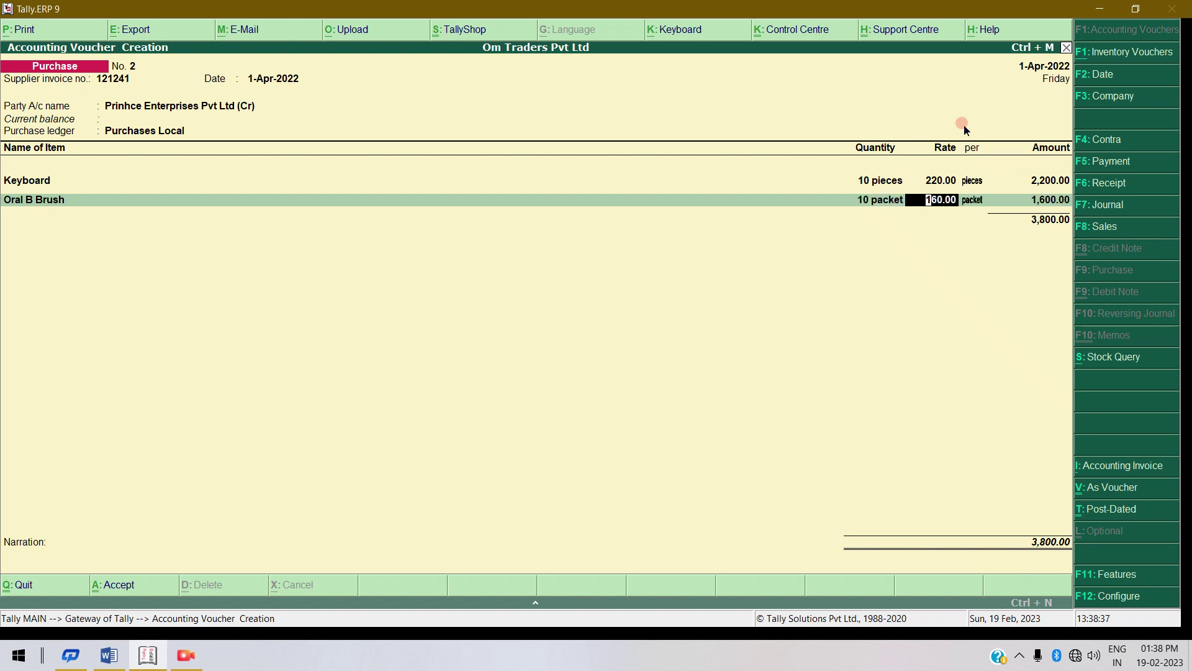
{"action": "key", "text": "Return"}
{"action": "key", "text": "Return"}
{"action": "key", "text": "Return"}
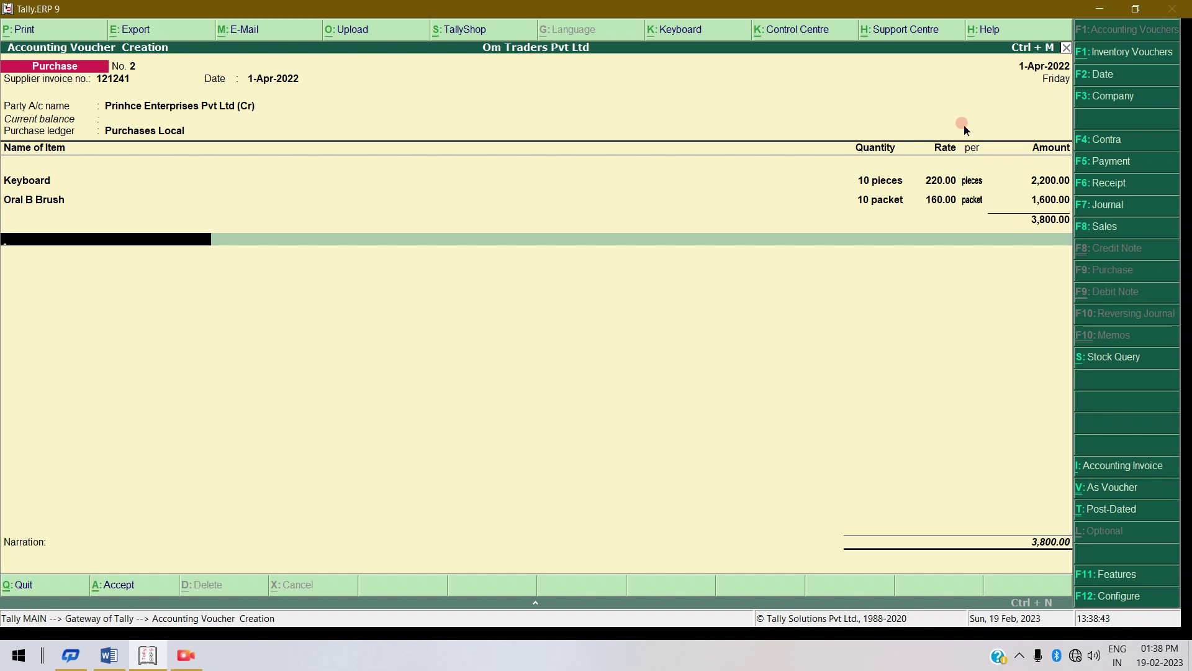
{"action": "key", "text": "Return"}
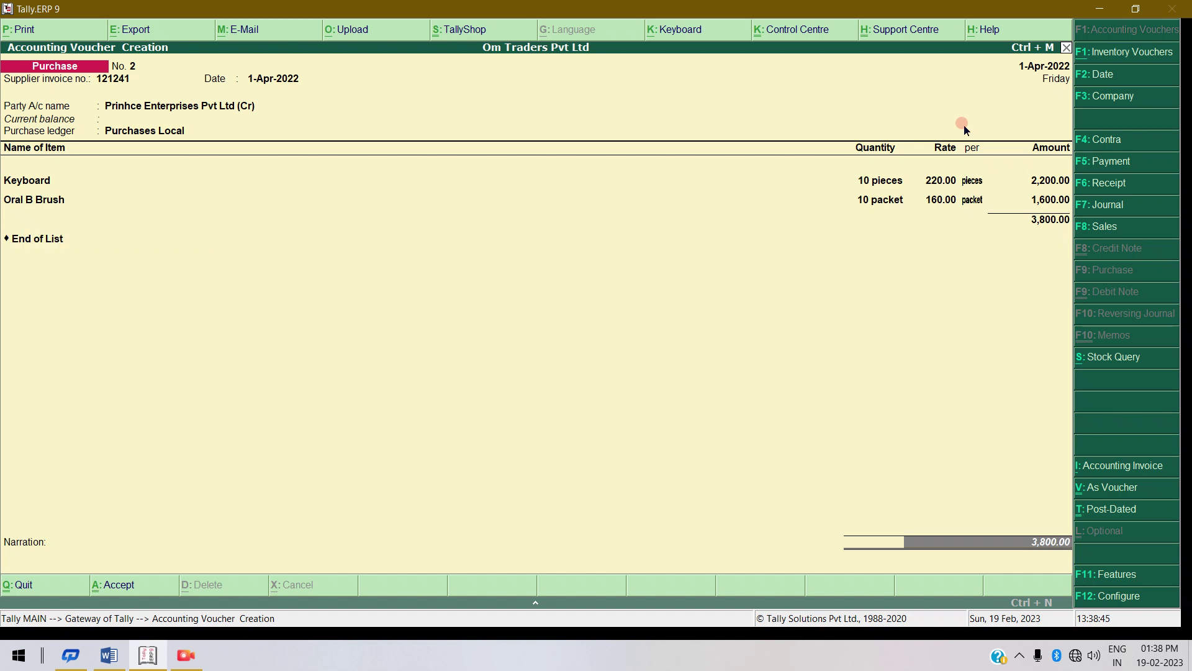
{"action": "key", "text": "Return"}
{"action": "key", "text": "Return"}
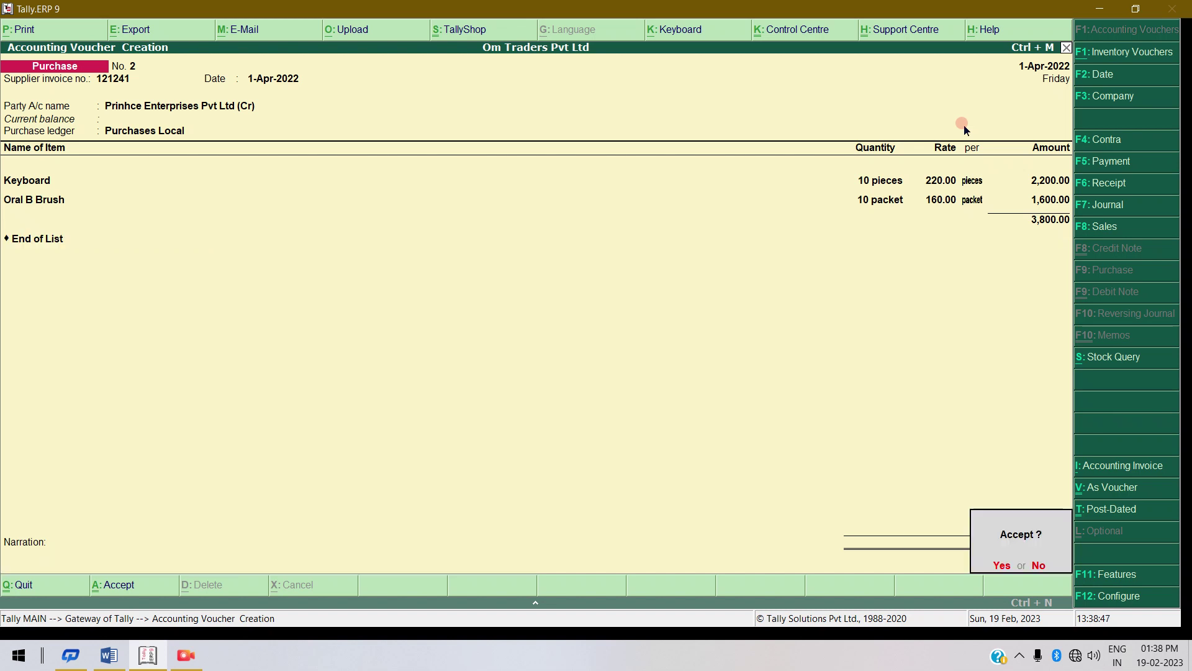
{"action": "key", "text": "Return"}
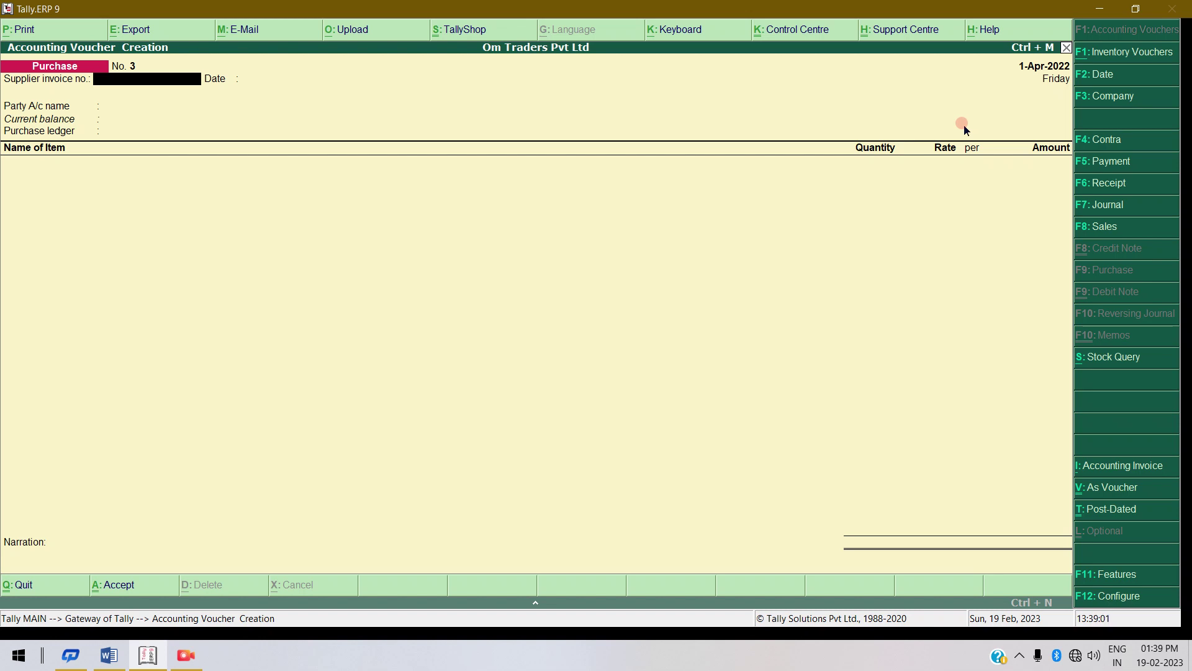
Quit voucher entry, check the Stock Summary's 8,520.00 grand total, then return to the Gateway menu.
{"action": "key", "text": "Escape"}
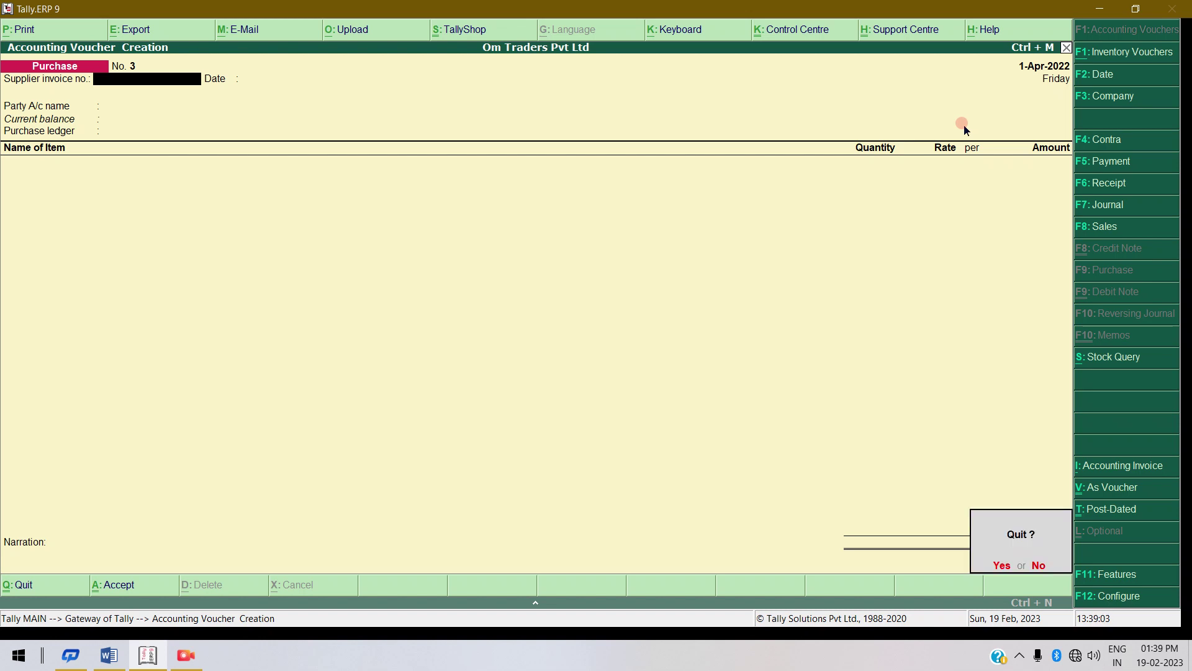
{"action": "key", "text": "Return"}
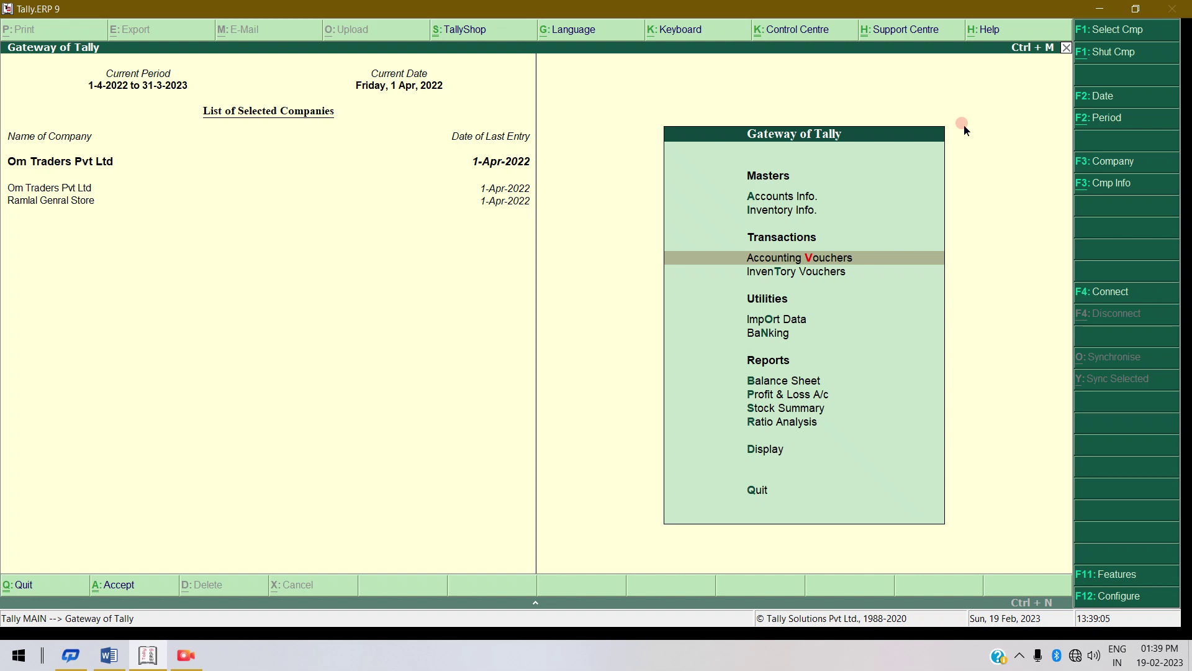
{"action": "key", "text": "Down"}
{"action": "key", "text": "Down"}
{"action": "key", "text": "Down"}
{"action": "key", "text": "Down"}
{"action": "key", "text": "Down"}
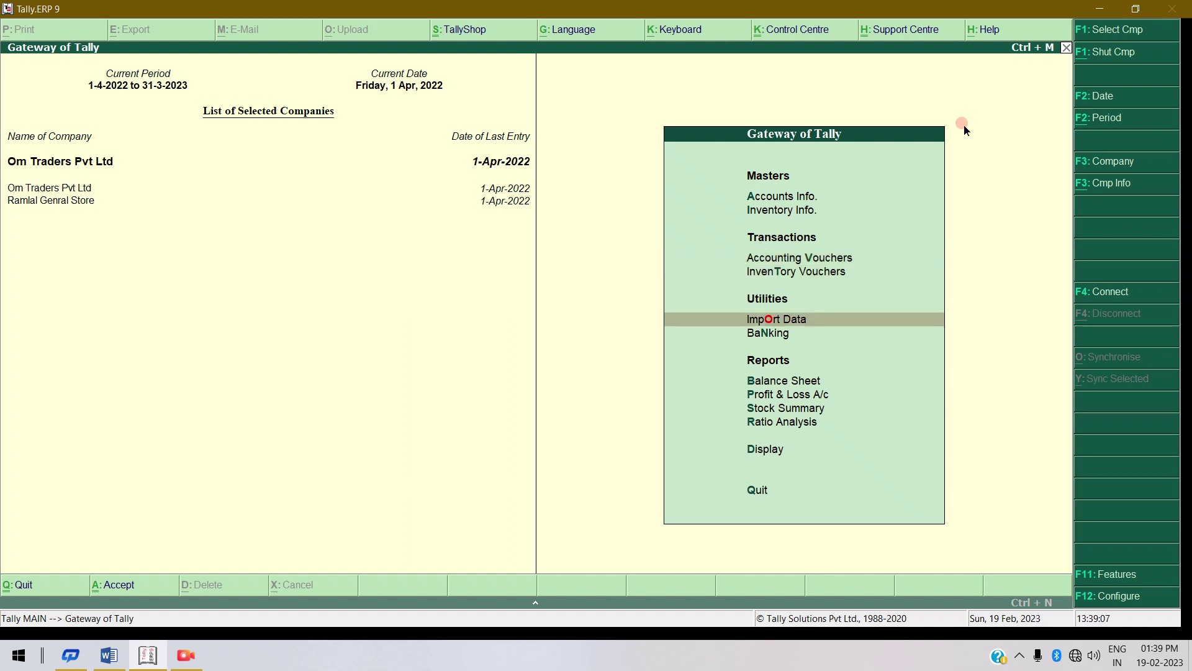
{"action": "key", "text": "Down"}
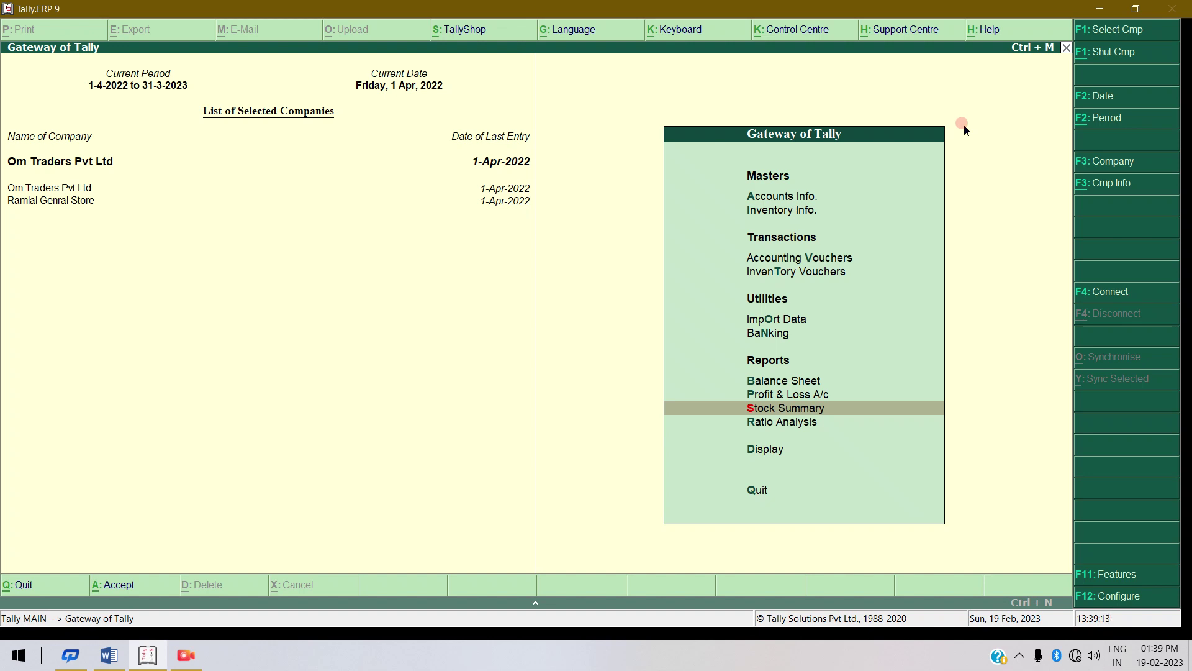
{"action": "key", "text": "Return"}
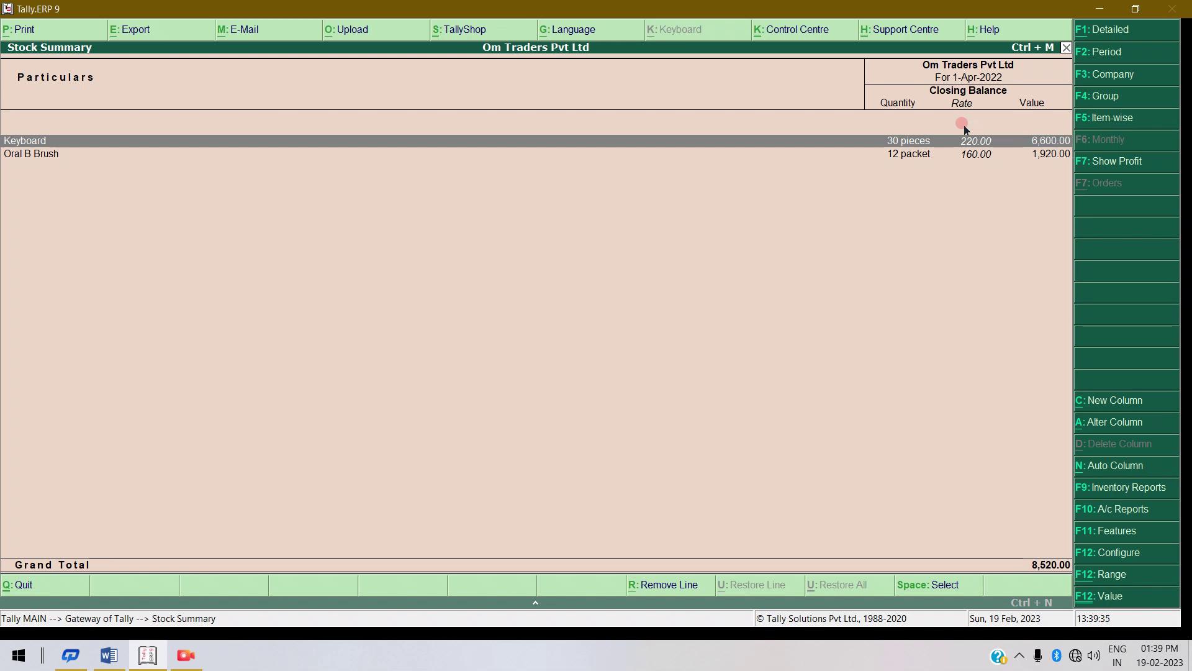
{"action": "key", "text": "Escape"}
{"action": "key", "text": "Up"}
{"action": "key", "text": "Up"}
{"action": "key", "text": "Up"}
{"action": "key", "text": "Up"}
{"action": "key", "text": "Up"}
{"action": "key", "text": "Up"}
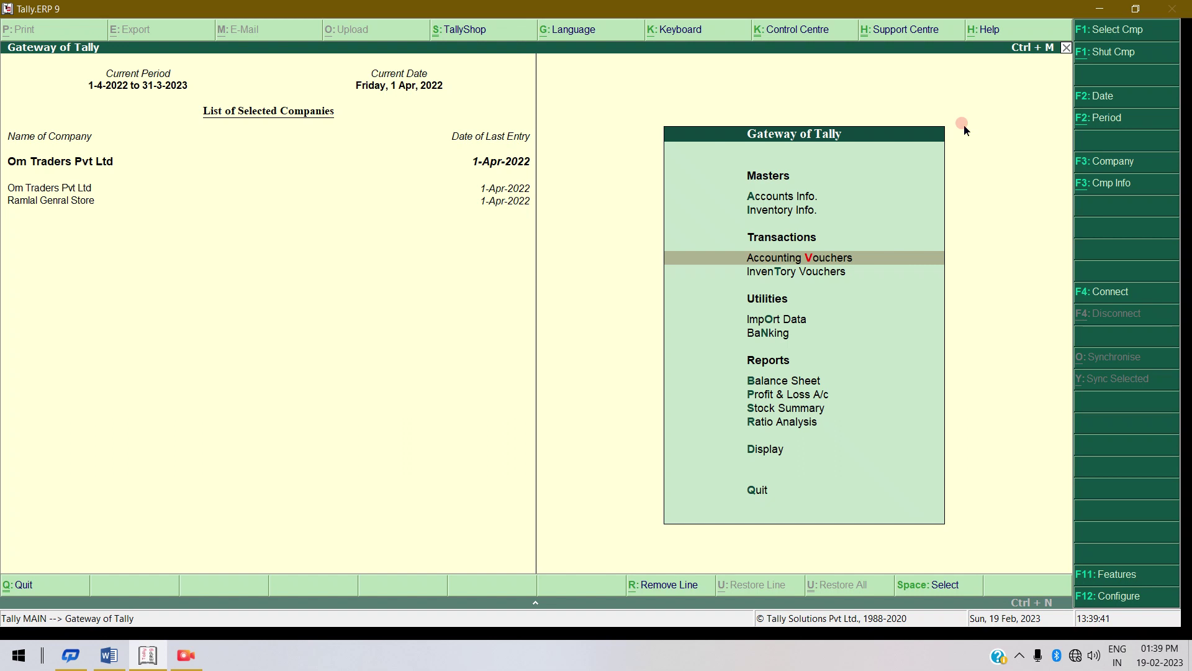
Start a Sales voucher in accounting voucher entry and enter its reference number.
{"action": "key", "text": "Return"}
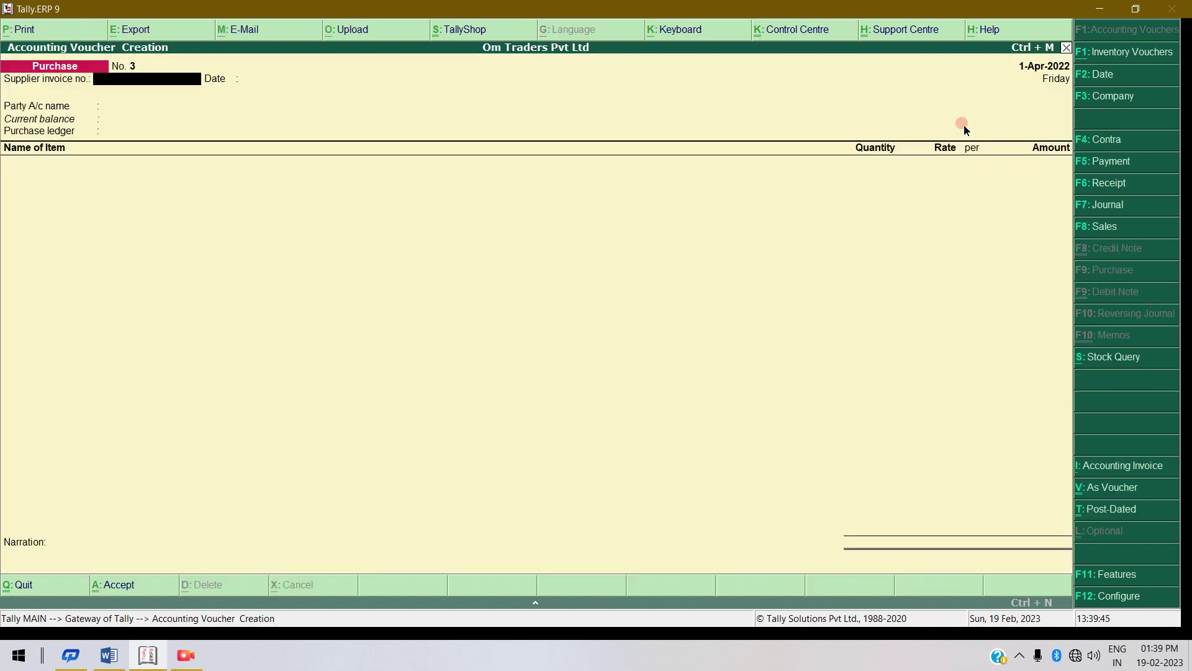
{"action": "left_click", "coordinate": [1104, 227]}
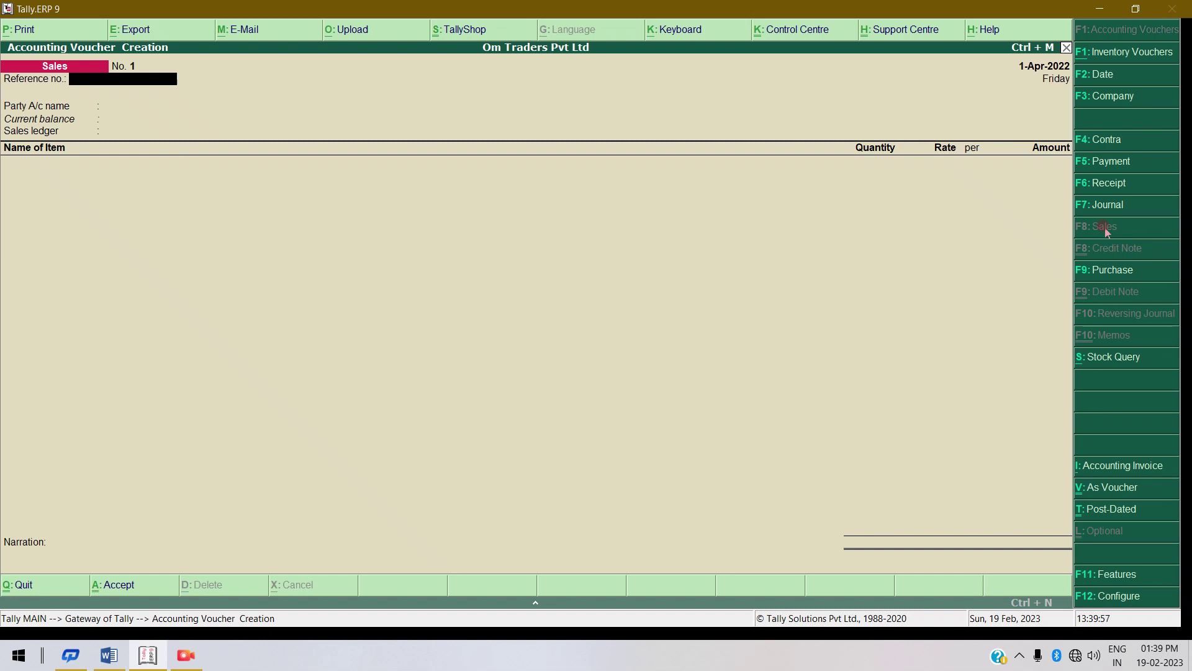
{"action": "type", "text": "2121"}
{"action": "key", "text": "Return"}
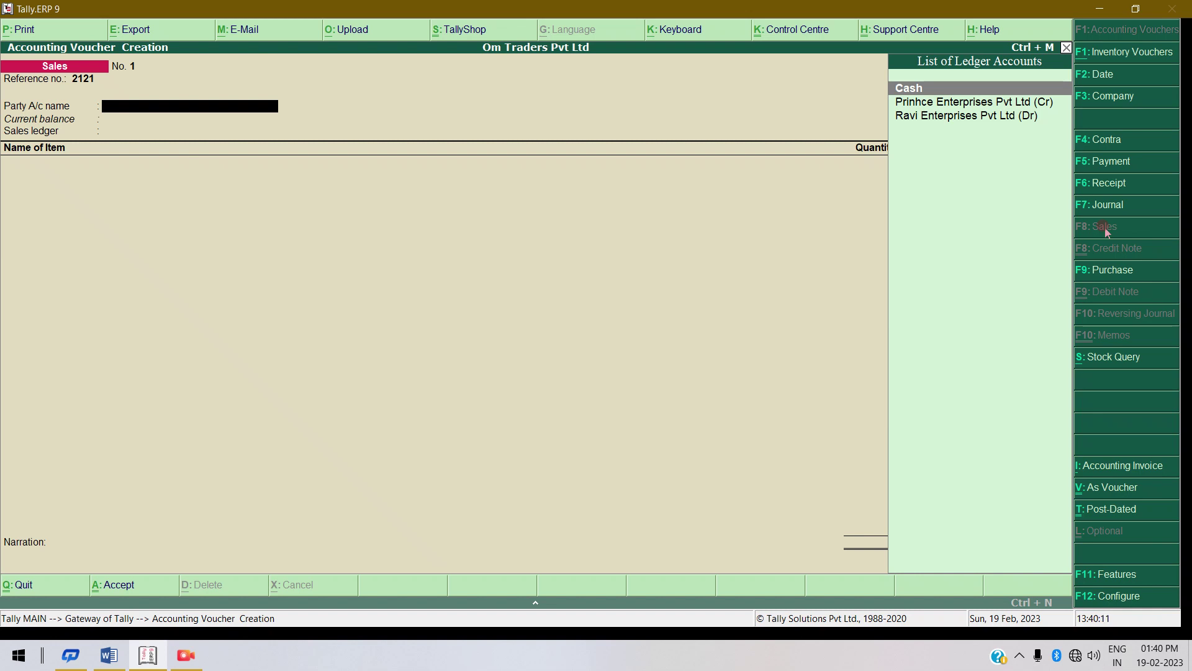
Set Cash as party with buyer state Bihar and Sales Local as the sales ledger.
{"action": "key", "text": "Return"}
{"action": "key", "text": "Return"}
{"action": "key", "text": "Return"}
{"action": "key", "text": "Return"}
{"action": "key", "text": "Return"}
{"action": "key", "text": "Return"}
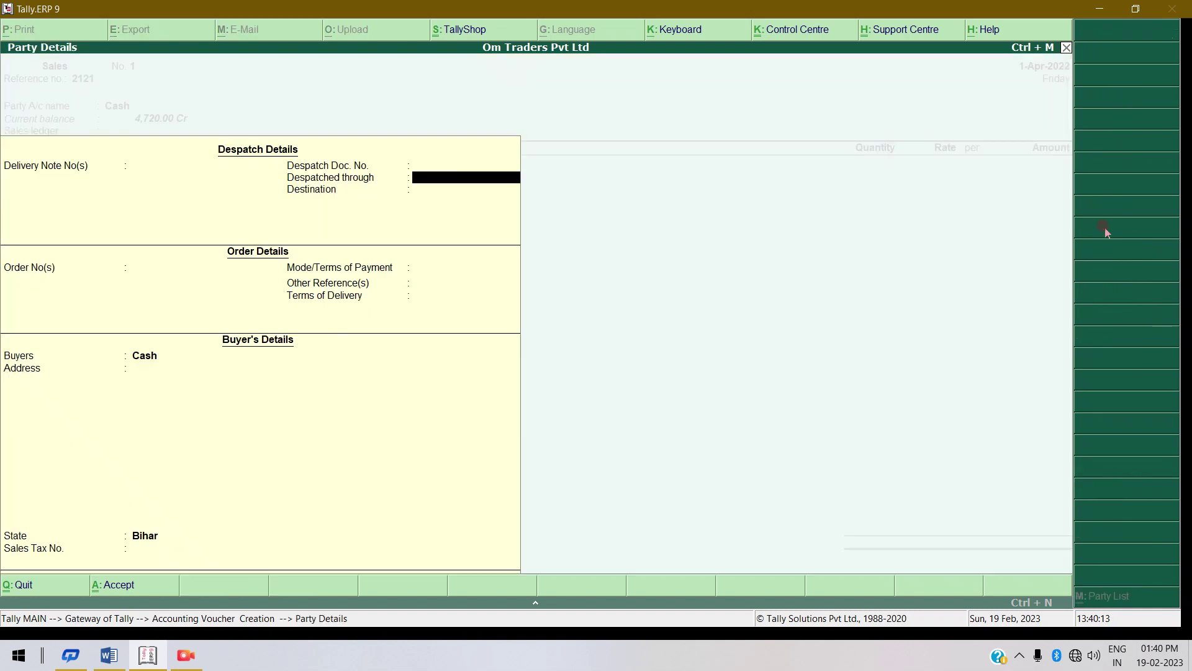
{"action": "key", "text": "Return"}
{"action": "key", "text": "Return"}
{"action": "key", "text": "Return"}
{"action": "key", "text": "Return"}
{"action": "key", "text": "Return"}
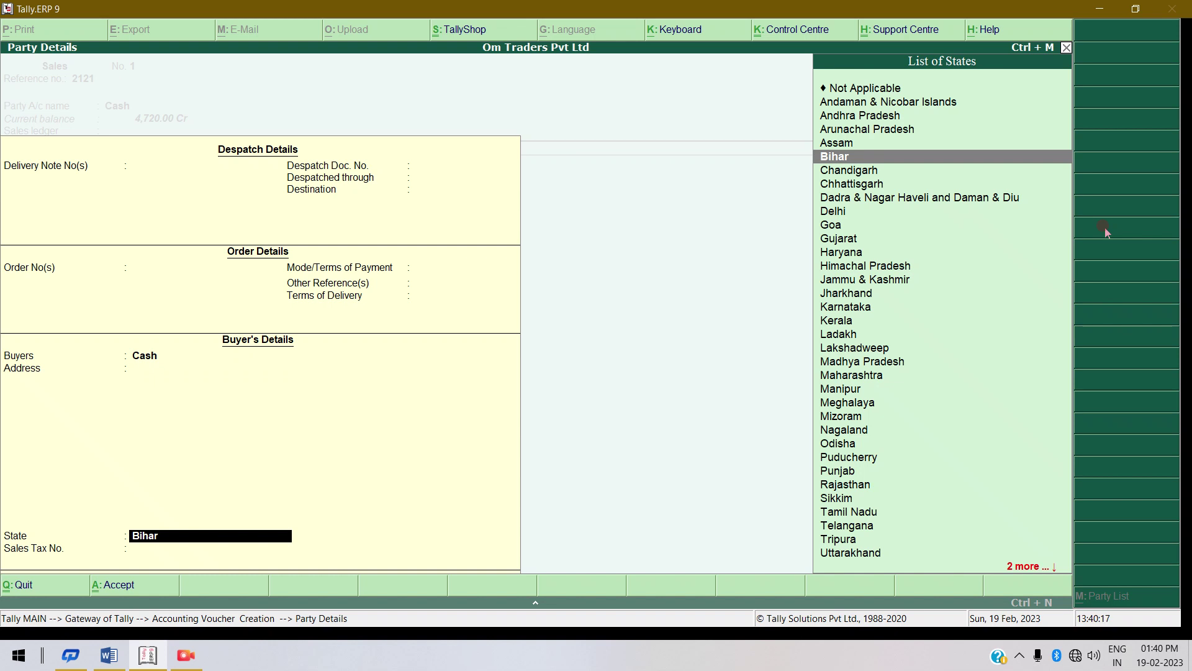
{"action": "key", "text": "Return"}
{"action": "key", "text": "Return"}
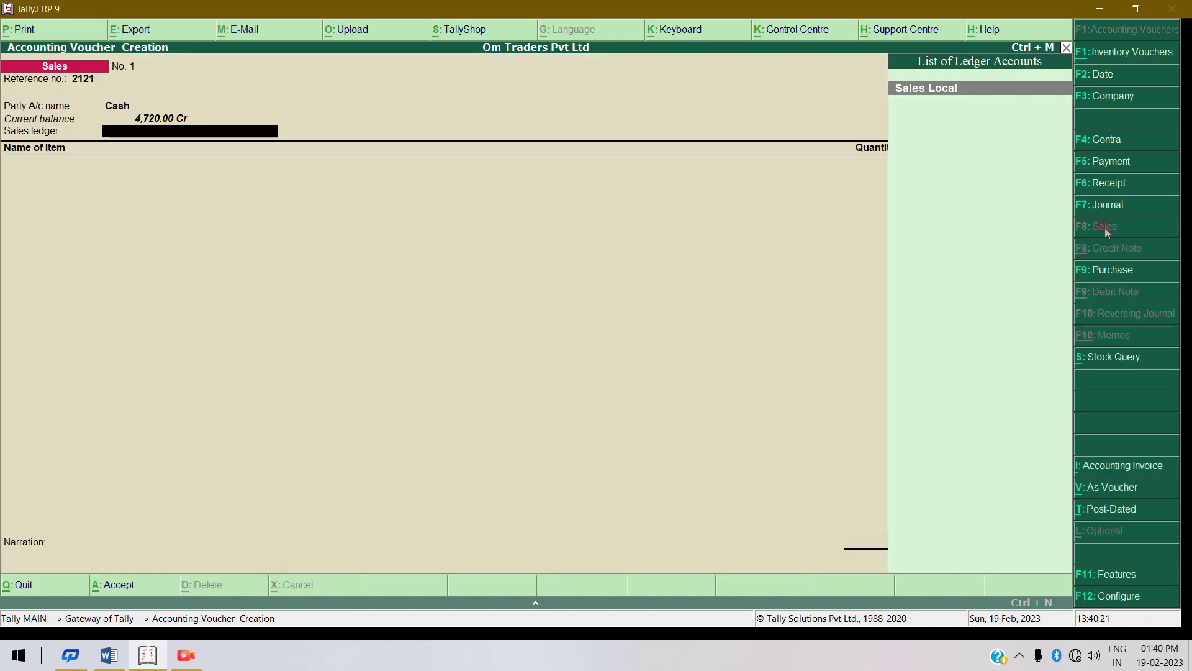
{"action": "key", "text": "Return"}
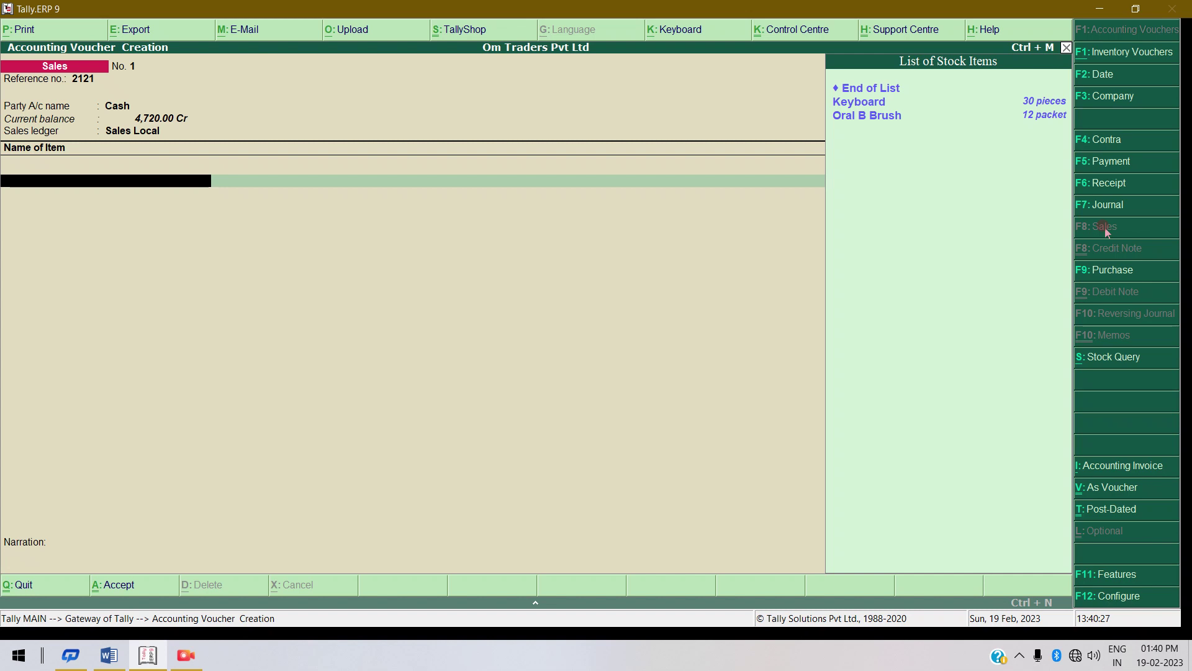
Sell 10 pieces of Keyboard at rate 250 for 2,500.
{"action": "key", "text": "Down"}
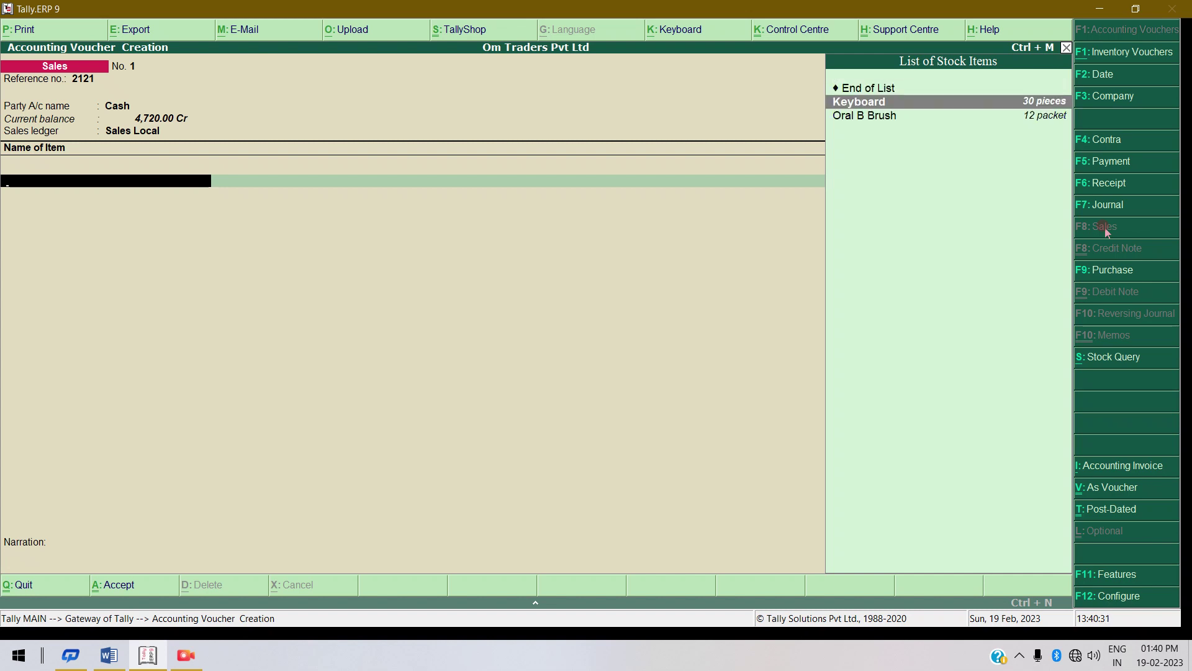
{"action": "key", "text": "Return"}
{"action": "type", "text": "10"}
{"action": "key", "text": "Return"}
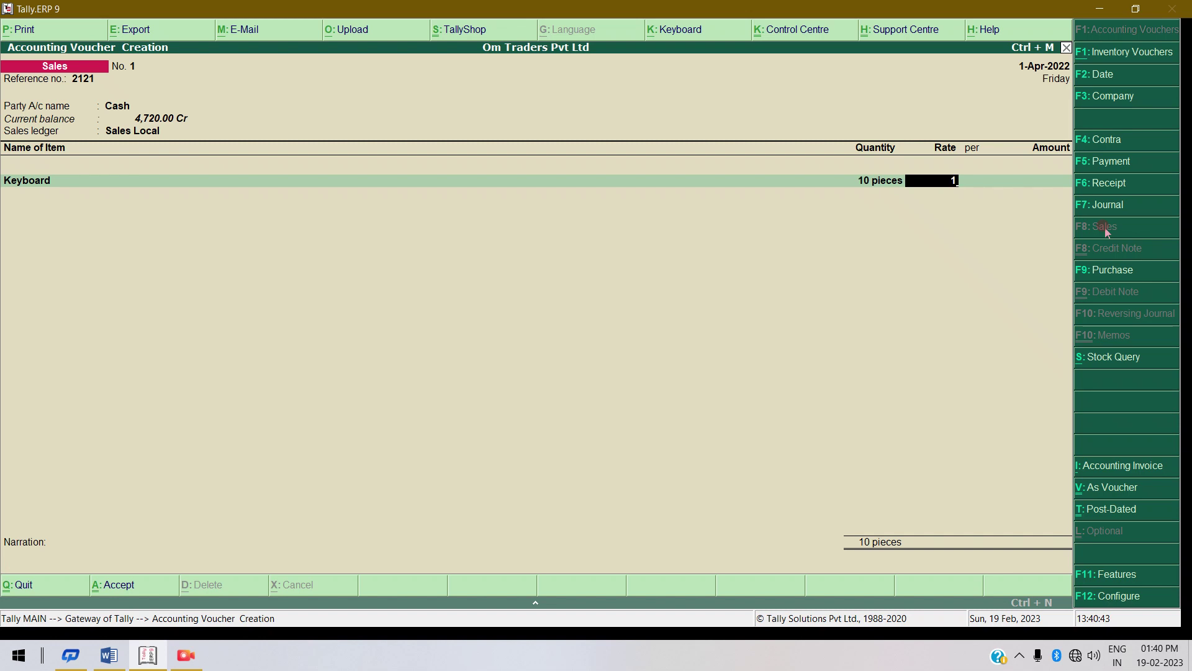
{"action": "type", "text": "250"}
{"action": "key", "text": "Return"}
{"action": "key", "text": "Return"}
{"action": "key", "text": "Return"}
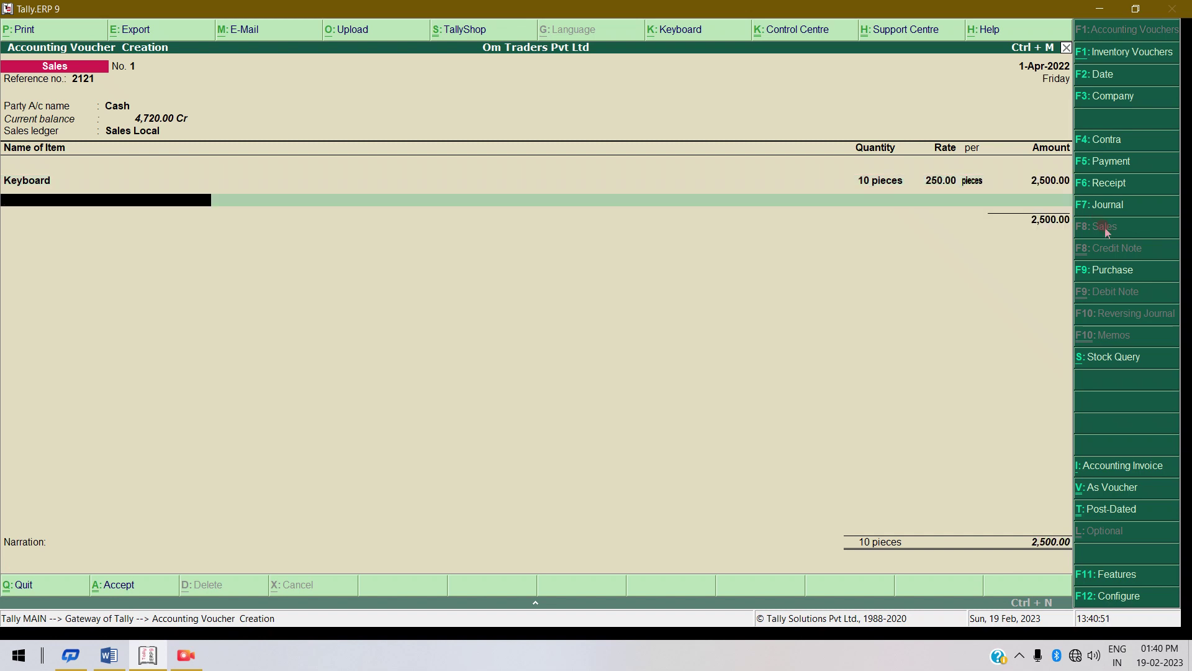
Add 5 packets of Oral B Brush at rate 180.
{"action": "key", "text": "Down"}
{"action": "key", "text": "Down"}
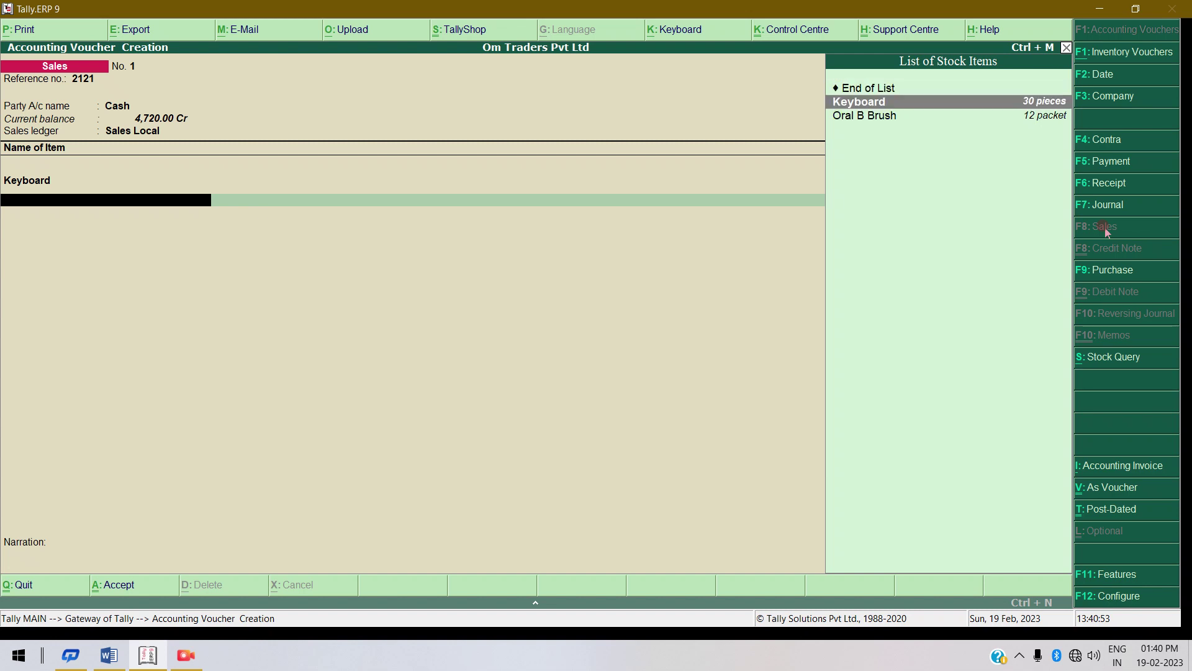
{"action": "key", "text": "Return"}
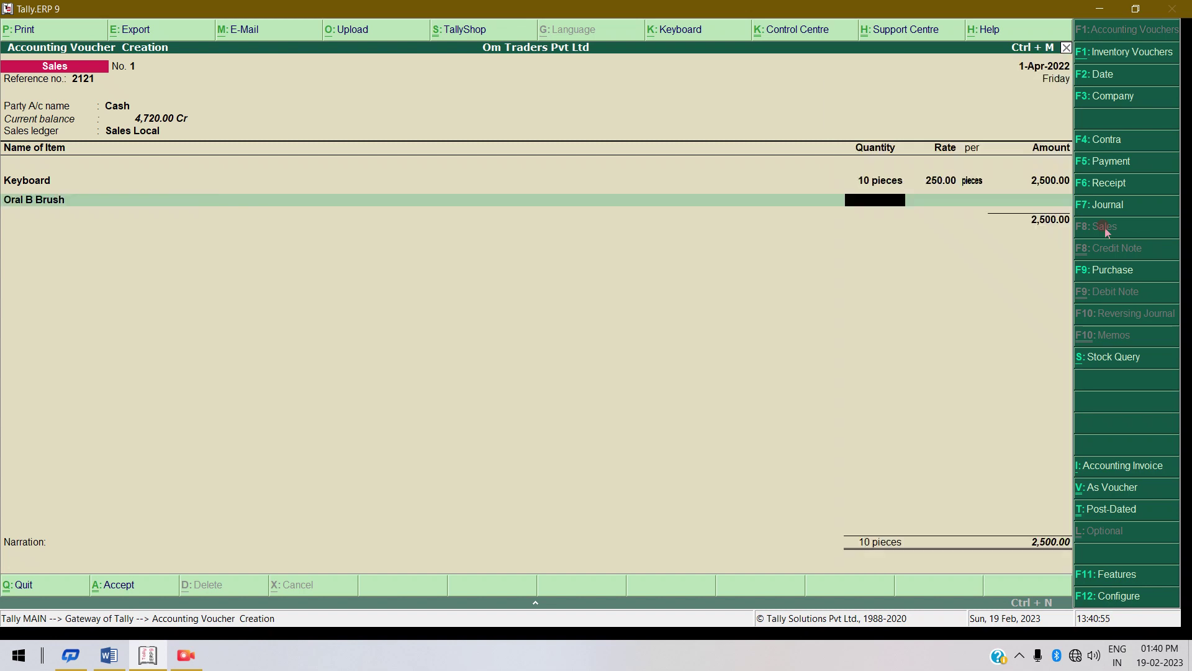
{"action": "key", "text": "Return"}
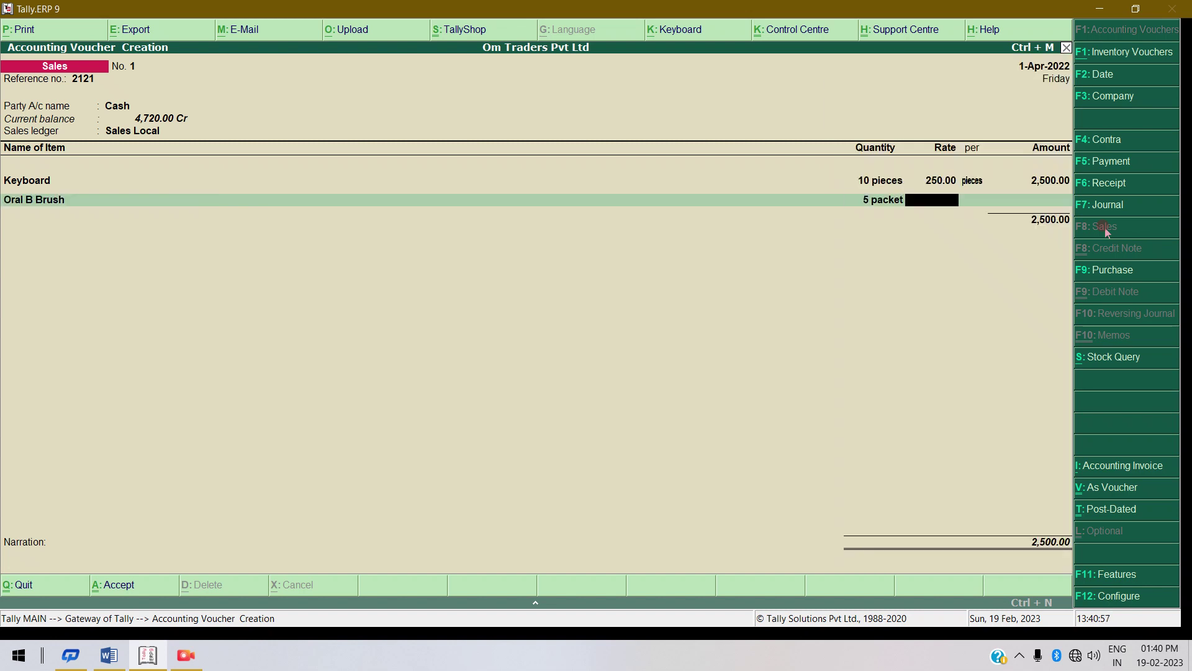
{"action": "type", "text": "180"}
{"action": "key", "text": "Return"}
{"action": "key", "text": "Return"}
{"action": "key", "text": "Return"}
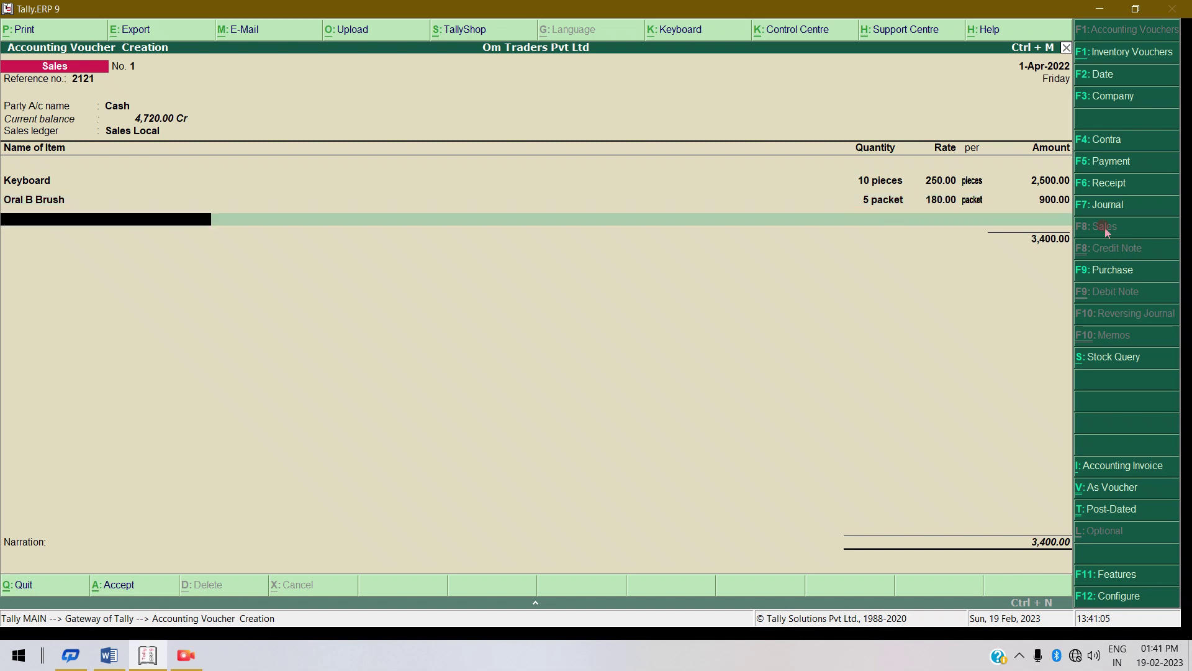
Finish the item list and save Sales voucher No. 1 totalling 3,400.
{"action": "key", "text": "Return"}
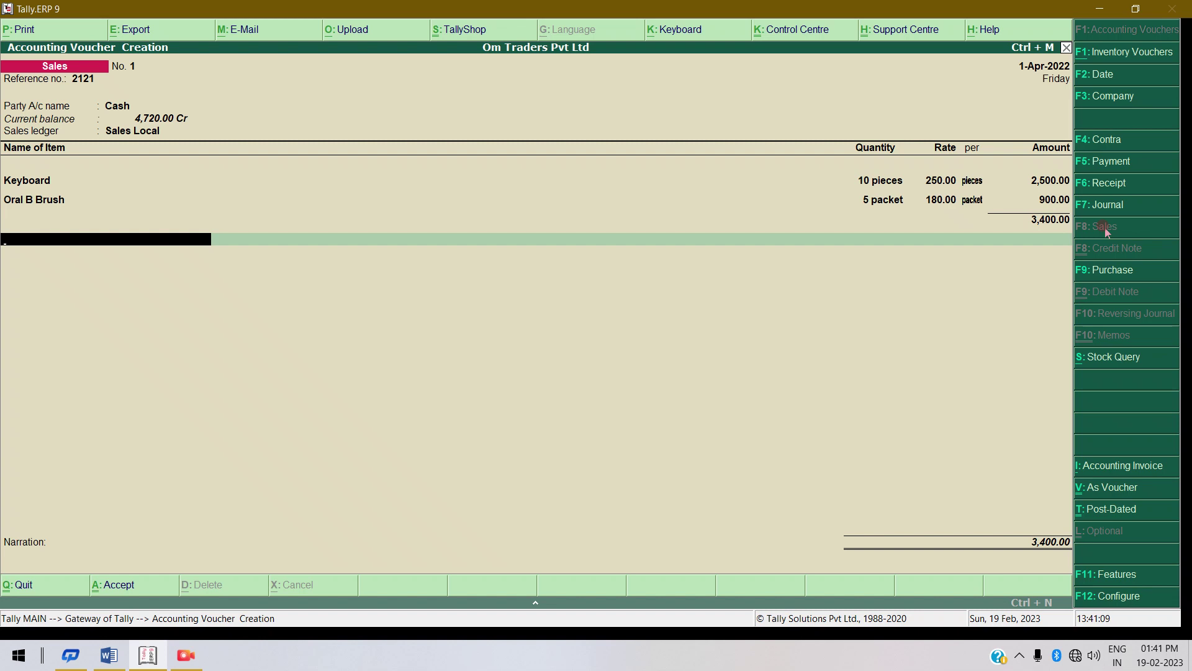
{"action": "key", "text": "Return"}
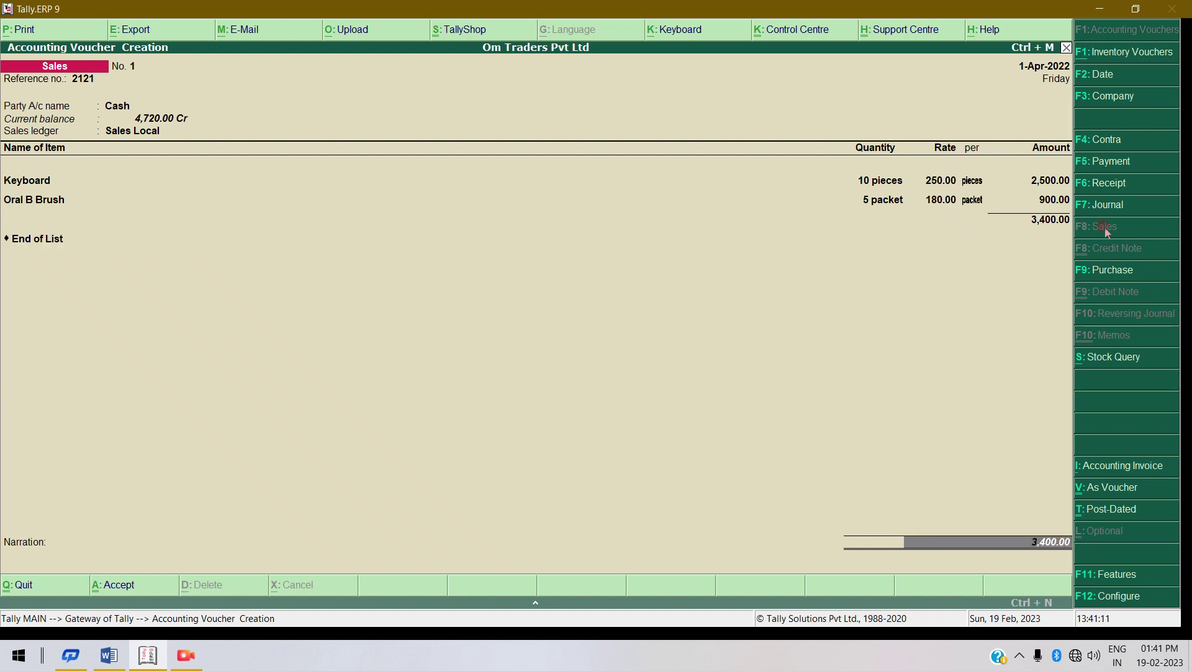
{"action": "key", "text": "Return"}
{"action": "key", "text": "Return"}
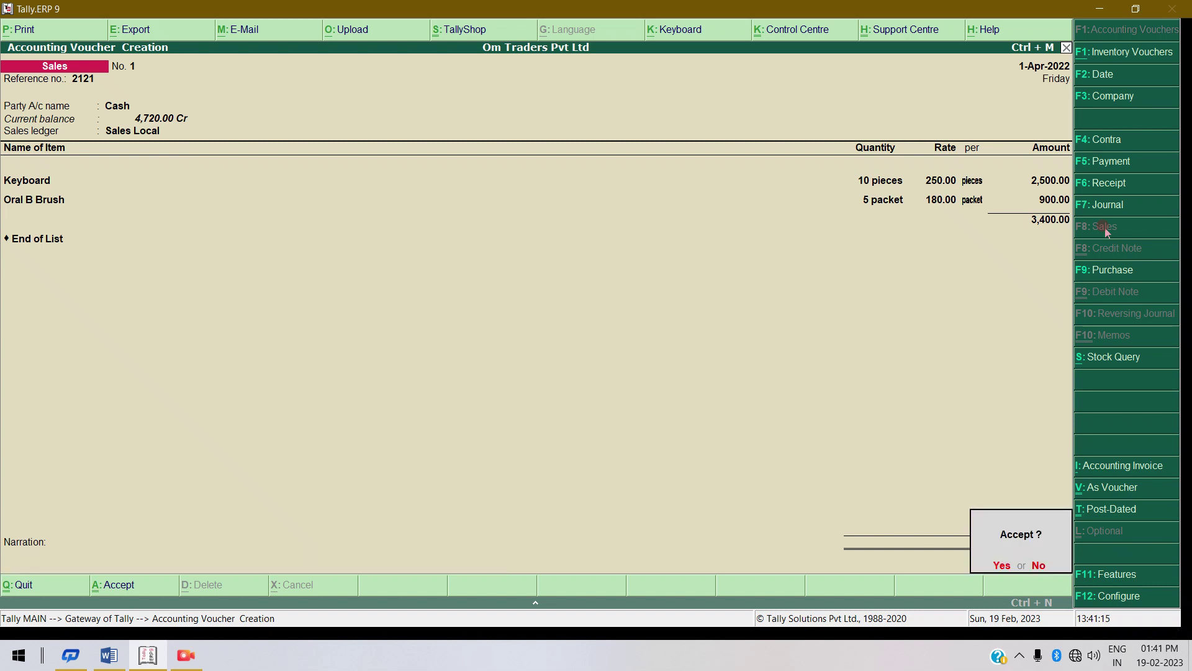
{"action": "key", "text": "Return"}
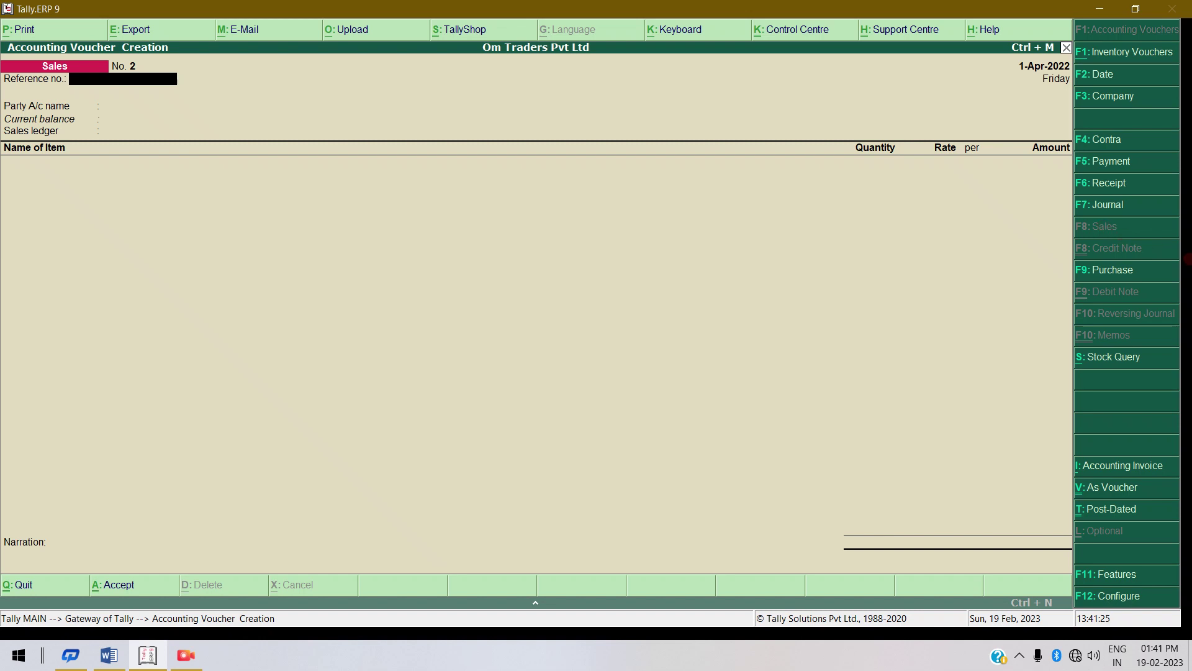
Enter the reference number and pick Ravi Enterprises Pvt Ltd as party, accepting the Bihar party details.
{"action": "left_click", "coordinate": [462, 77]}
{"action": "type", "text": "2131"}
{"action": "key", "text": "Return"}
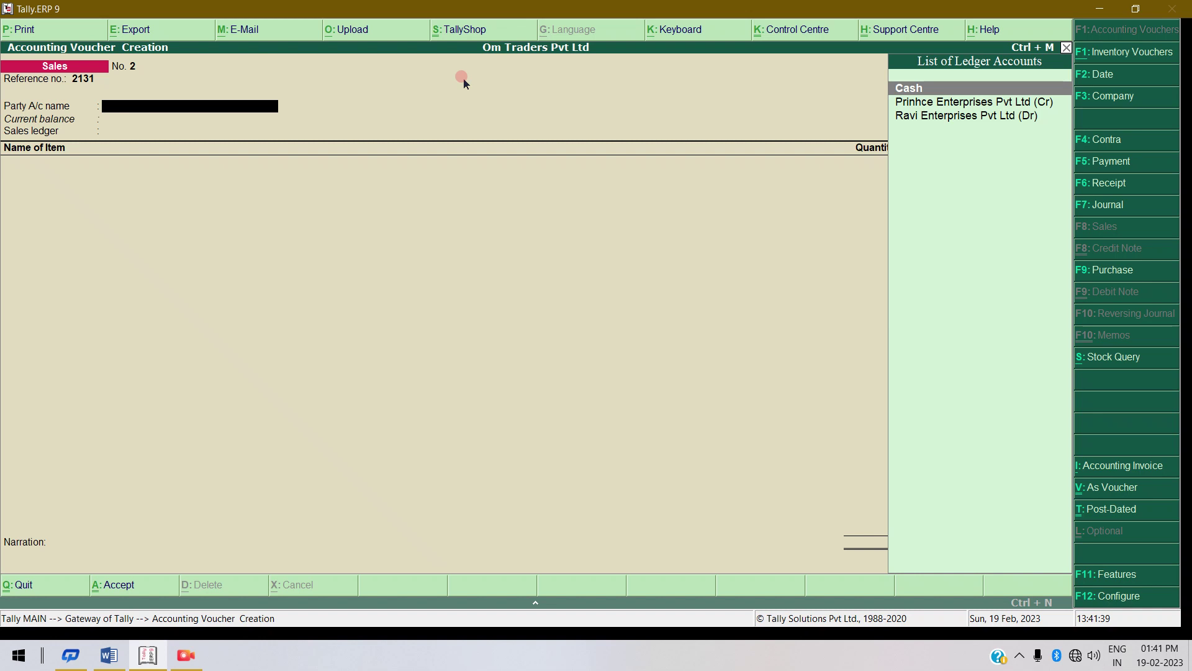
{"action": "key", "text": "Down"}
{"action": "key", "text": "Down"}
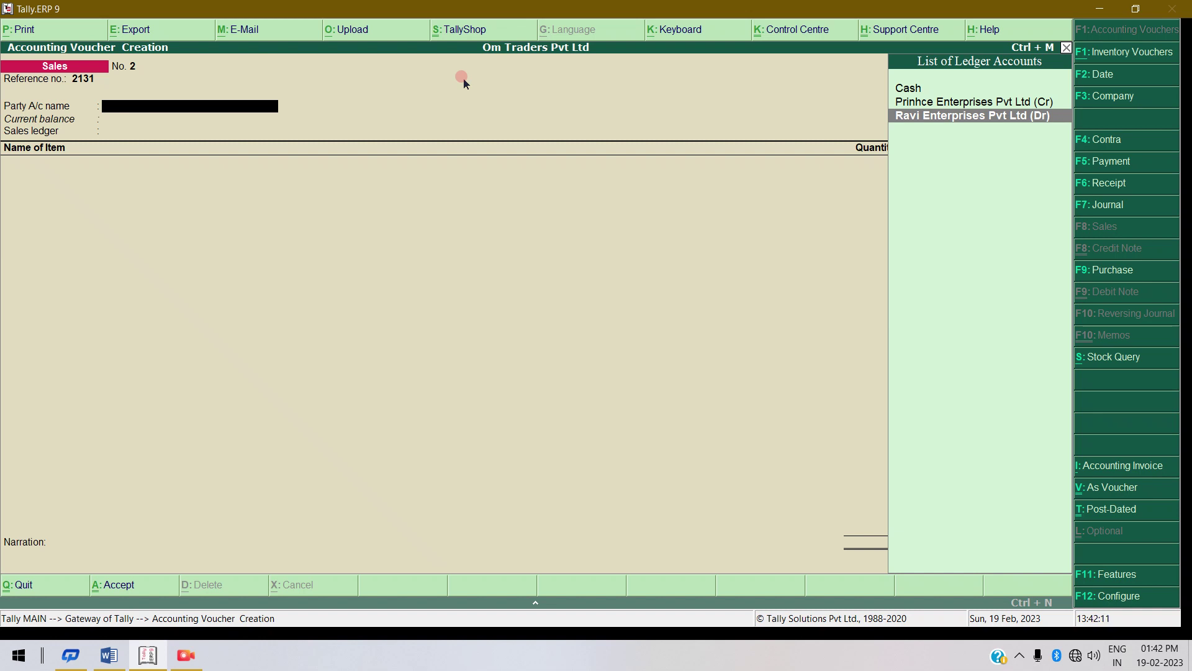
{"action": "key", "text": "Return"}
{"action": "key", "text": "Return"}
{"action": "key", "text": "Return"}
{"action": "key", "text": "Return"}
{"action": "key", "text": "Return"}
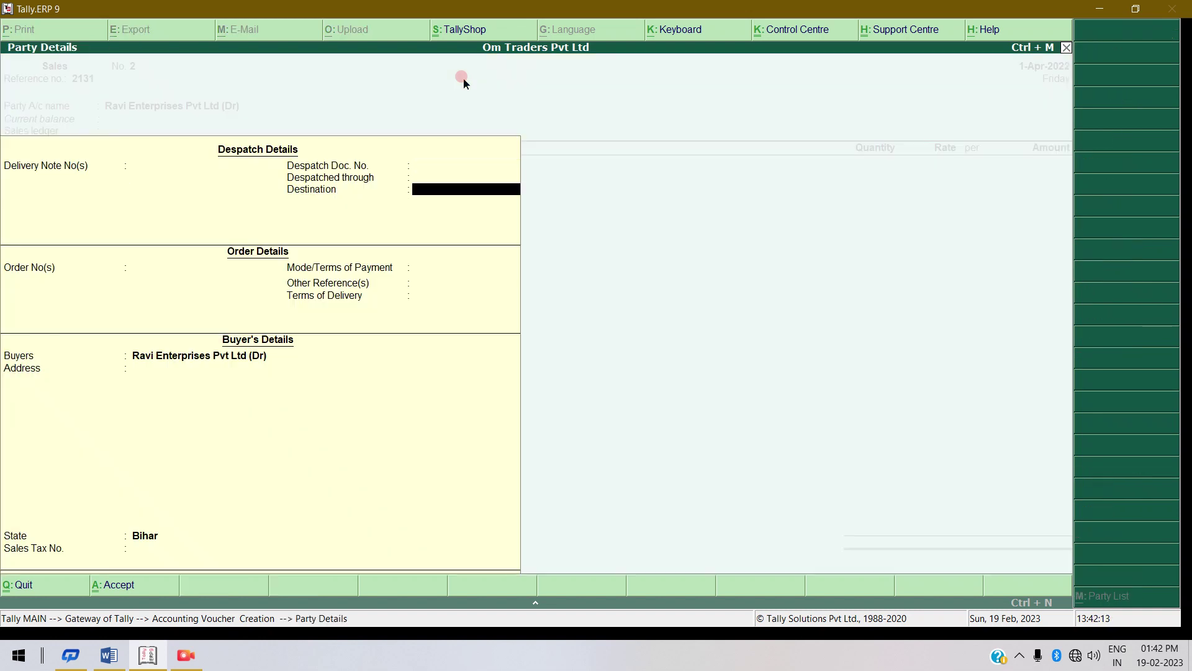
{"action": "key", "text": "Return"}
{"action": "key", "text": "Return"}
{"action": "key", "text": "Return"}
{"action": "key", "text": "Return"}
{"action": "key", "text": "Return"}
{"action": "key", "text": "Return"}
{"action": "key", "text": "Return"}
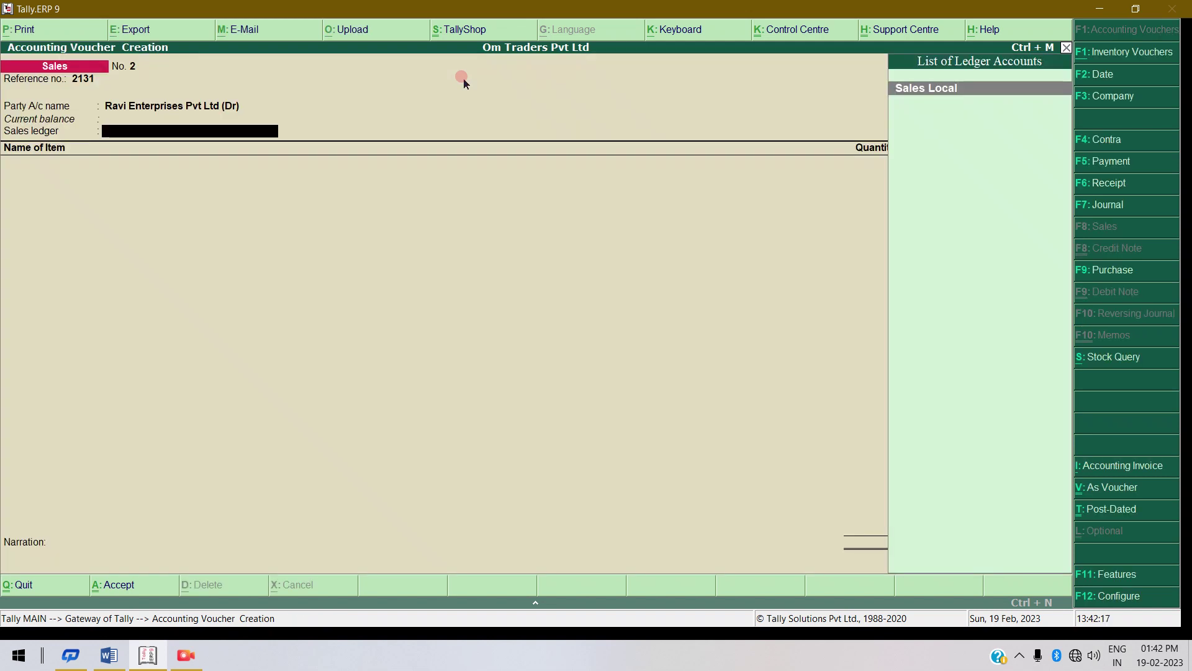
Use Sales Local as sales ledger and sell 15 pieces of Keyboard at 250 for 3,750.00.
{"action": "key", "text": "Return"}
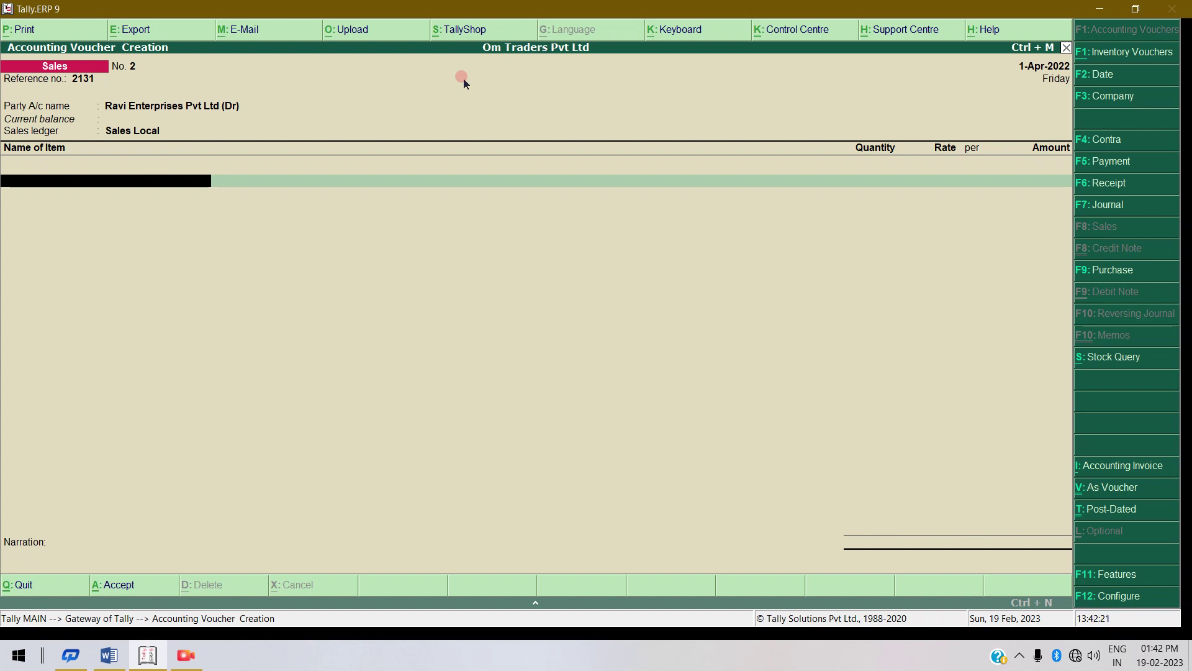
{"action": "key", "text": "Down"}
{"action": "key", "text": "Down"}
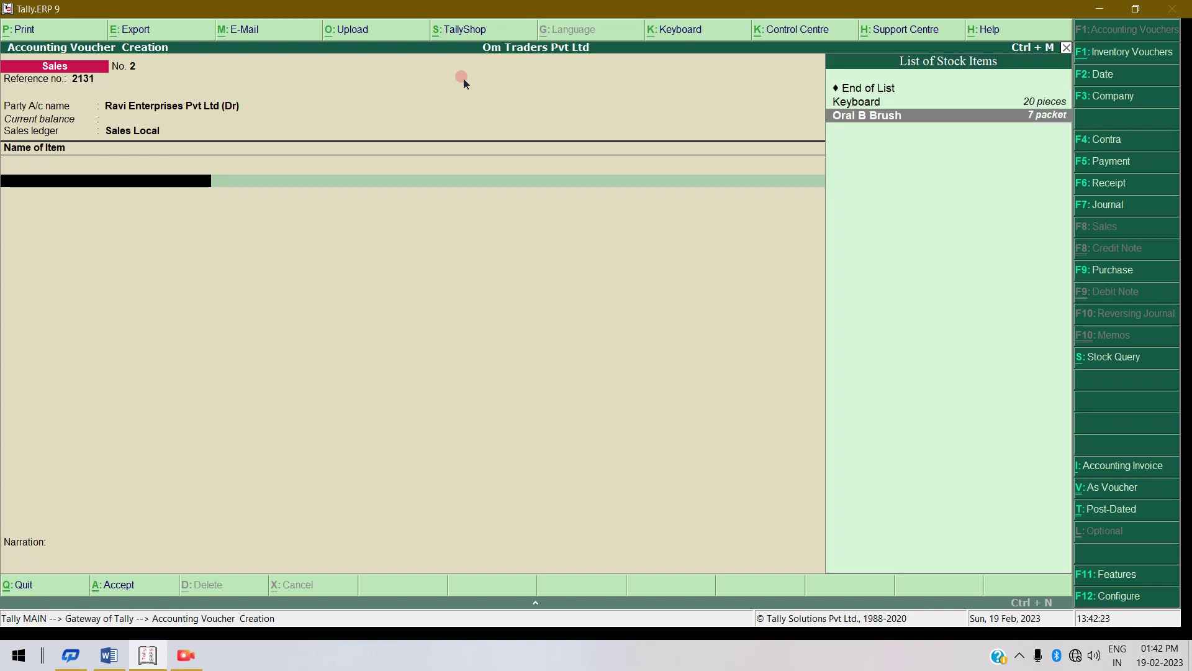
{"action": "key", "text": "Up"}
{"action": "key", "text": "Return"}
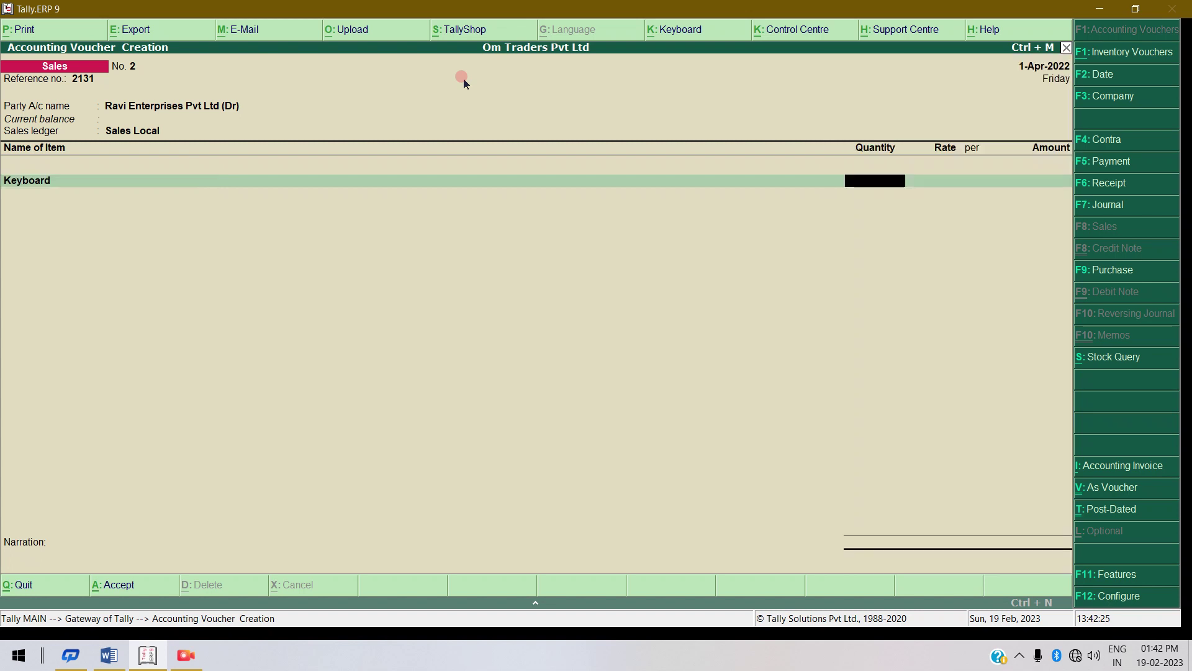
{"action": "type", "text": "15"}
{"action": "key", "text": "Return"}
{"action": "key", "text": "Return"}
{"action": "key", "text": "Return"}
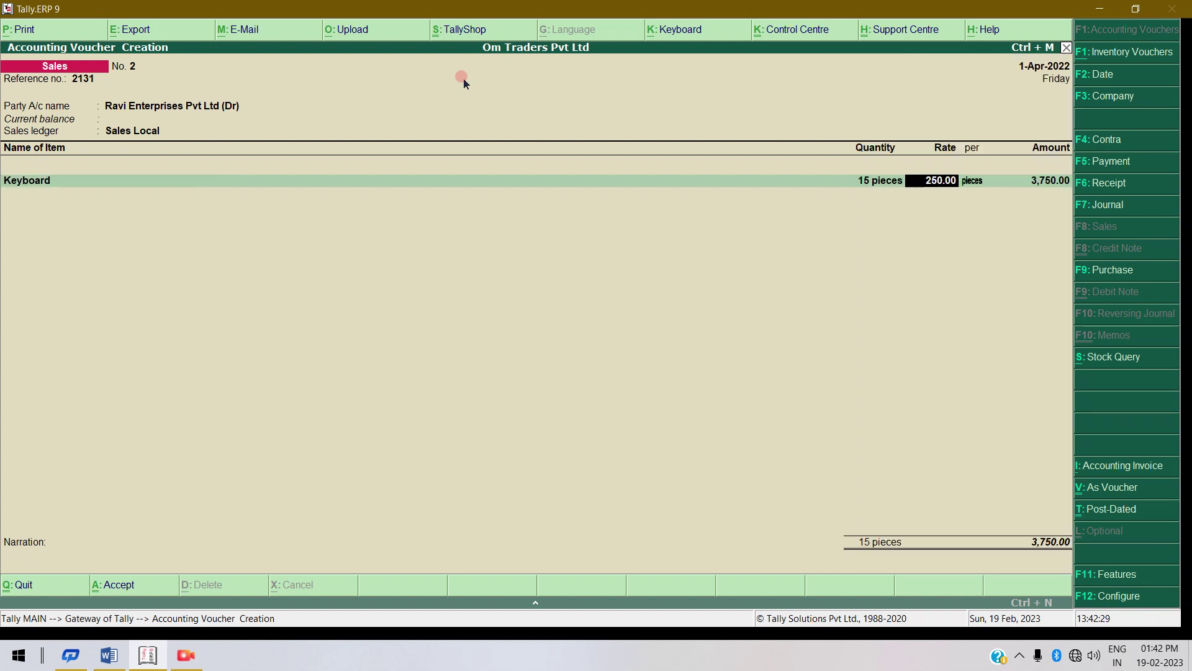
{"action": "key", "text": "Return"}
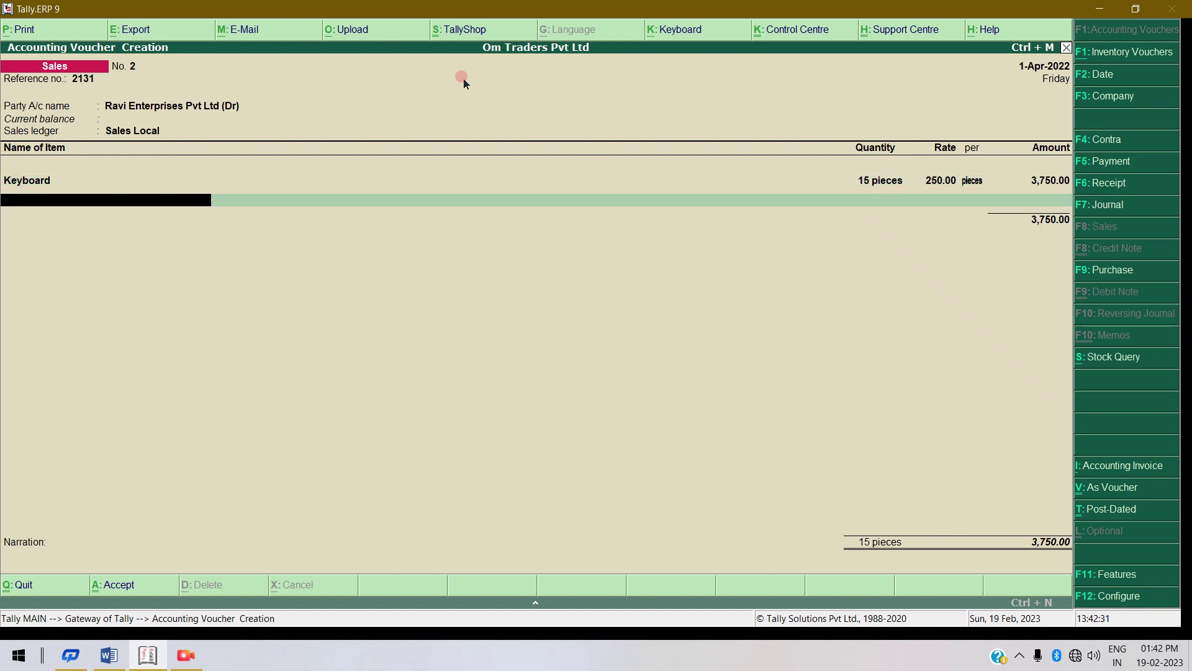
Add 7 packets of Oral B Brush at 180.00 and save the voucher totalling 5,010.00.
{"action": "key", "text": "Down"}
{"action": "key", "text": "Down"}
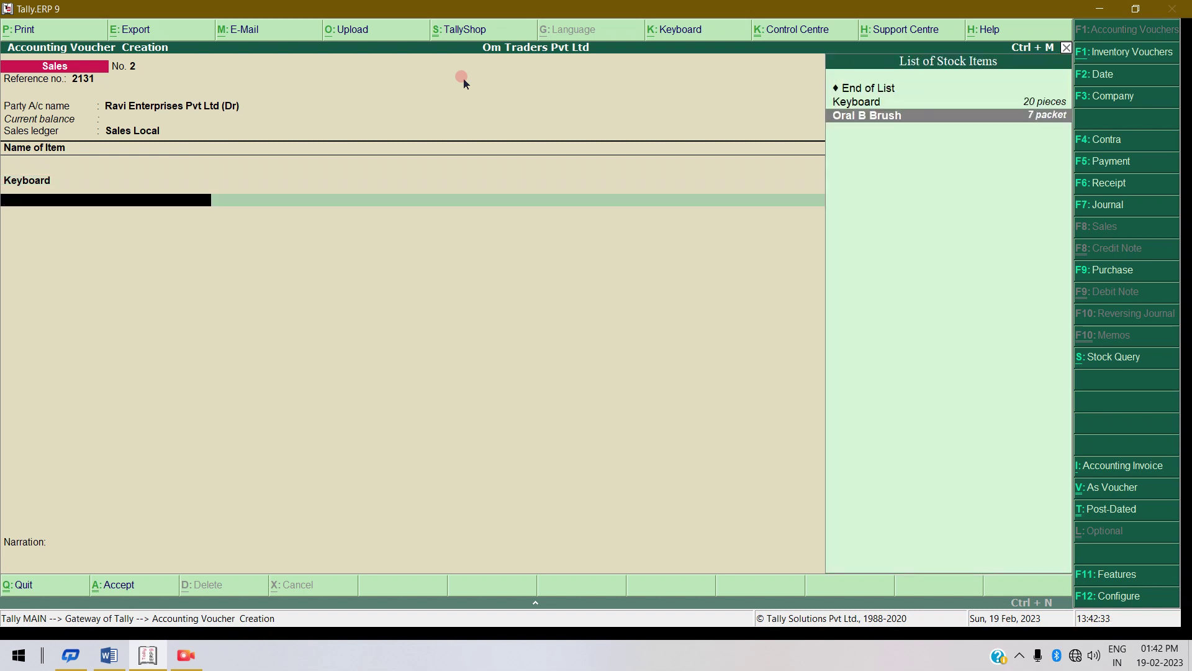
{"action": "key", "text": "Return"}
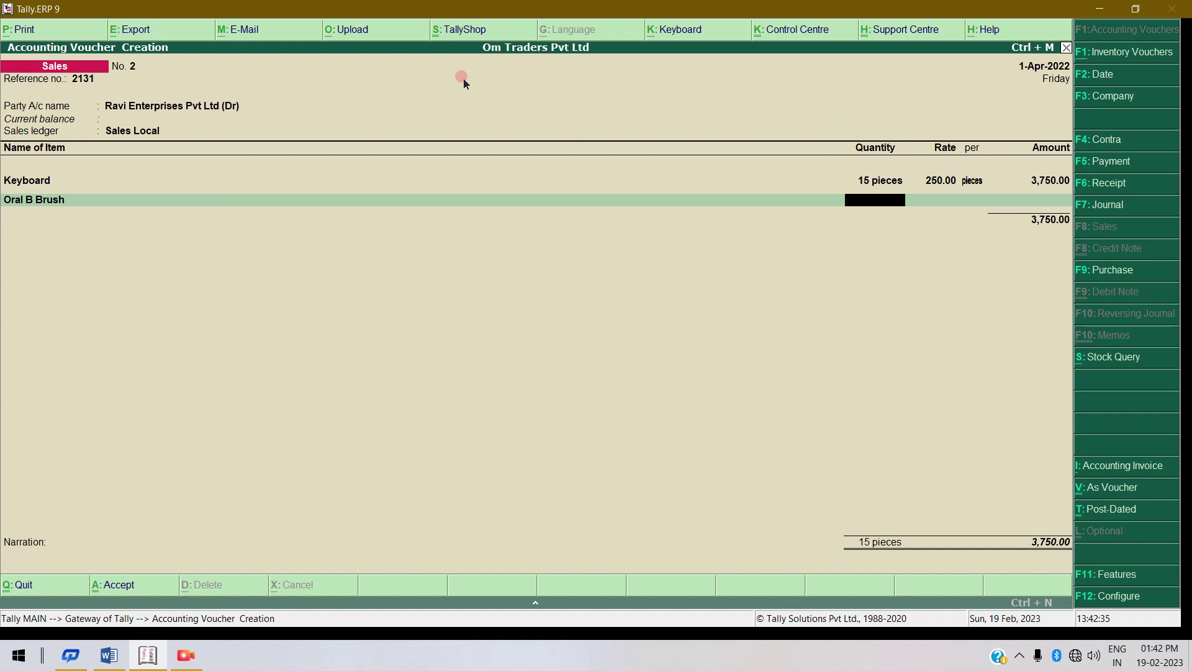
{"action": "key", "text": "Return"}
{"action": "key", "text": "Return"}
{"action": "key", "text": "Return"}
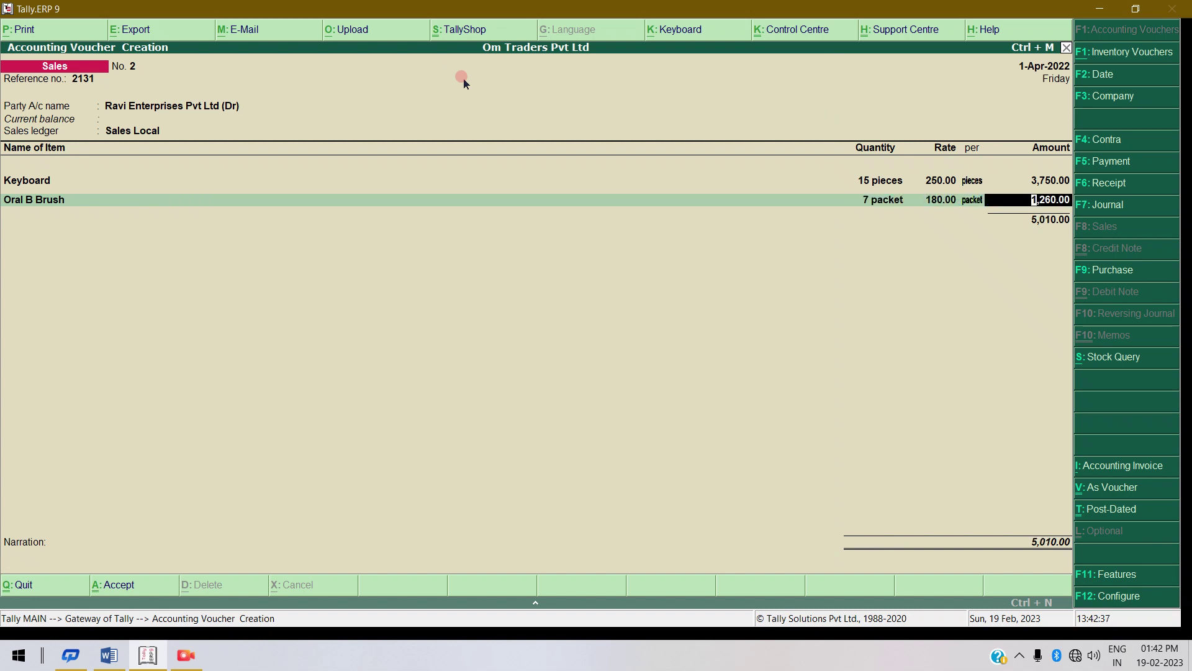
{"action": "key", "text": "Return"}
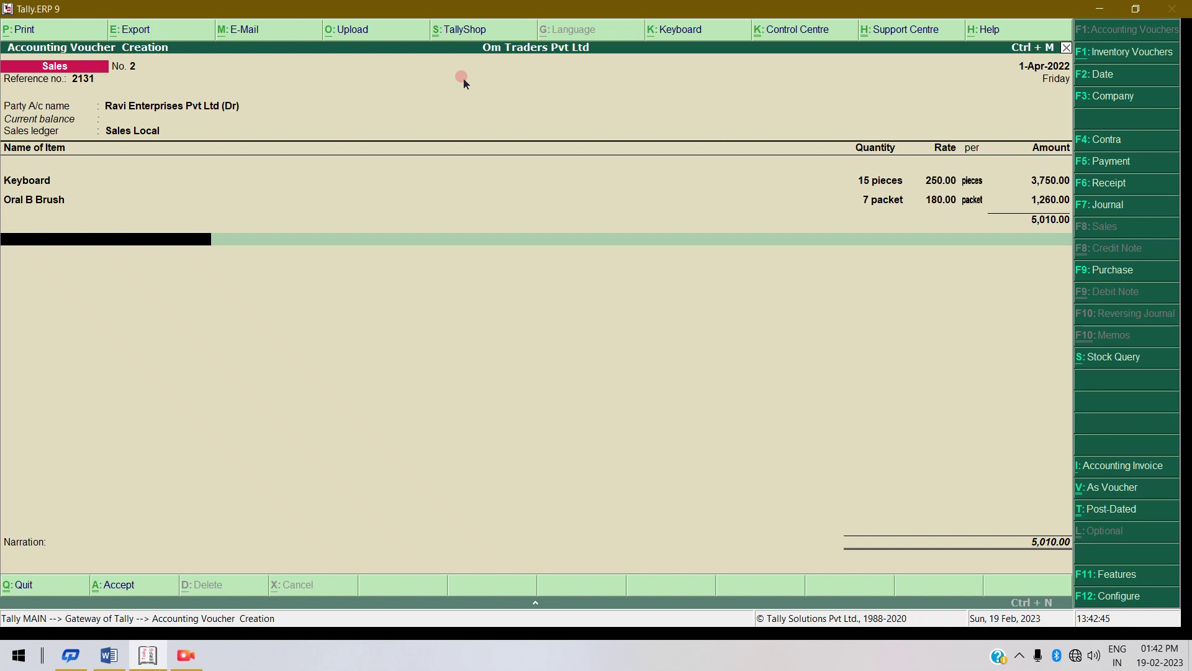
{"action": "key", "text": "Return"}
{"action": "key", "text": "Return"}
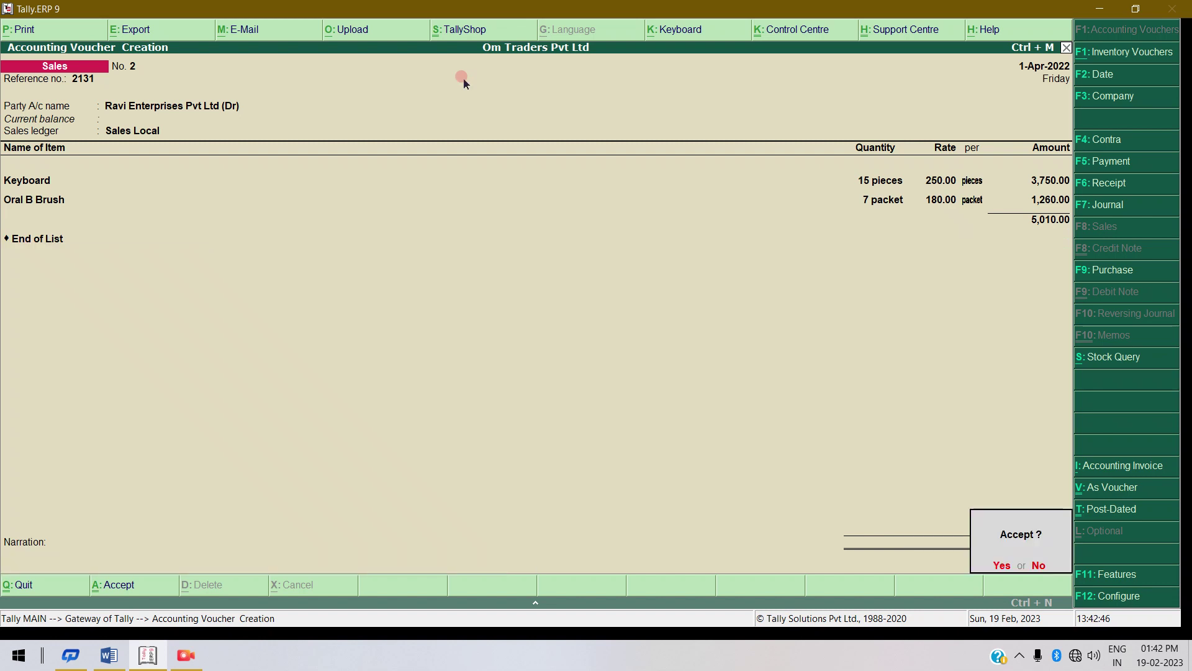
{"action": "key", "text": "Return"}
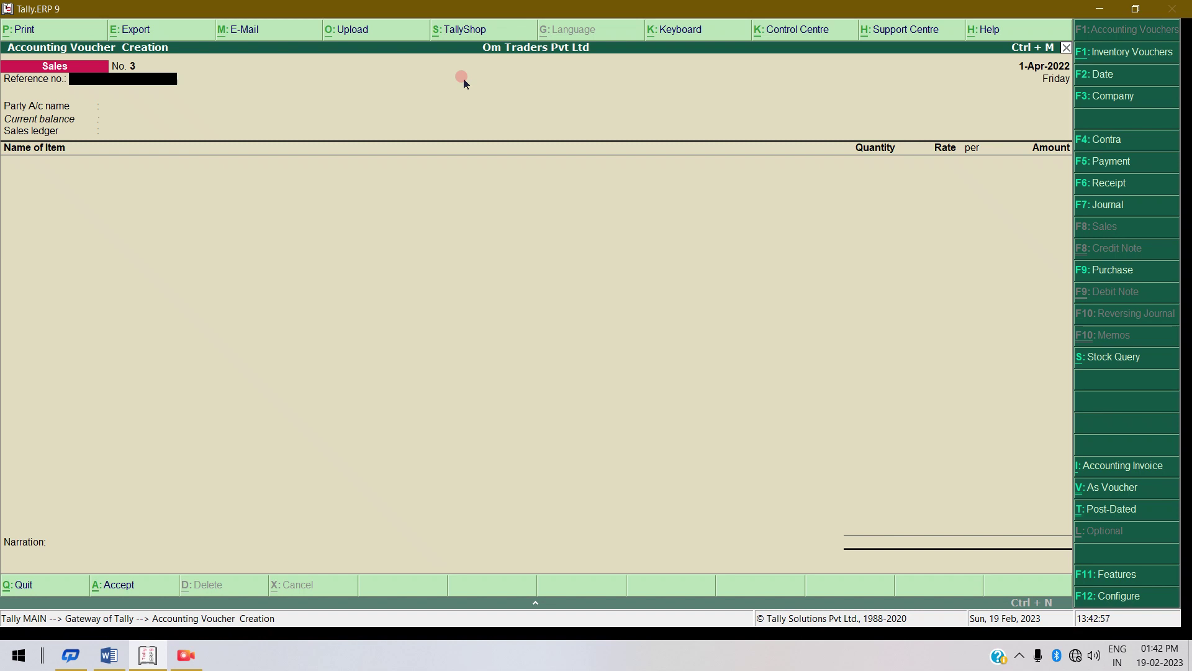
Quit the blank sales voucher, check Keyboard at 5 pieces worth 1,100.00 in the Stock Summary, and close it.
{"action": "key", "text": "Escape"}
{"action": "key", "text": "y"}
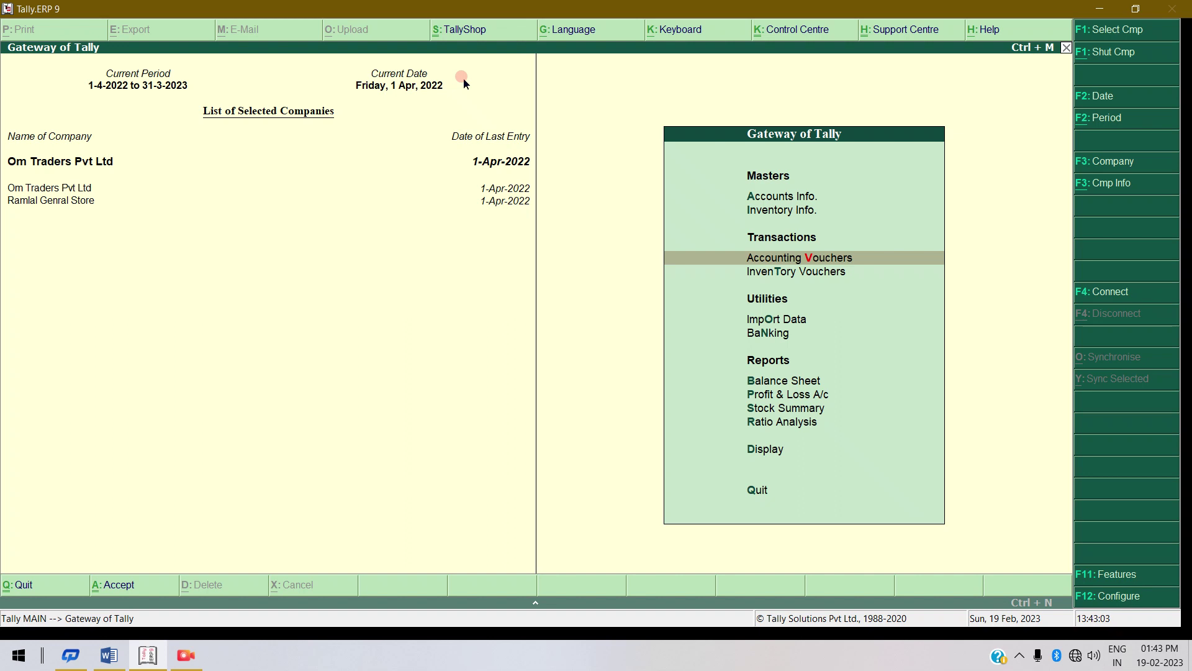
{"action": "key", "text": "Down"}
{"action": "key", "text": "Down"}
{"action": "key", "text": "Down"}
{"action": "key", "text": "Down"}
{"action": "key", "text": "Down"}
{"action": "key", "text": "Down"}
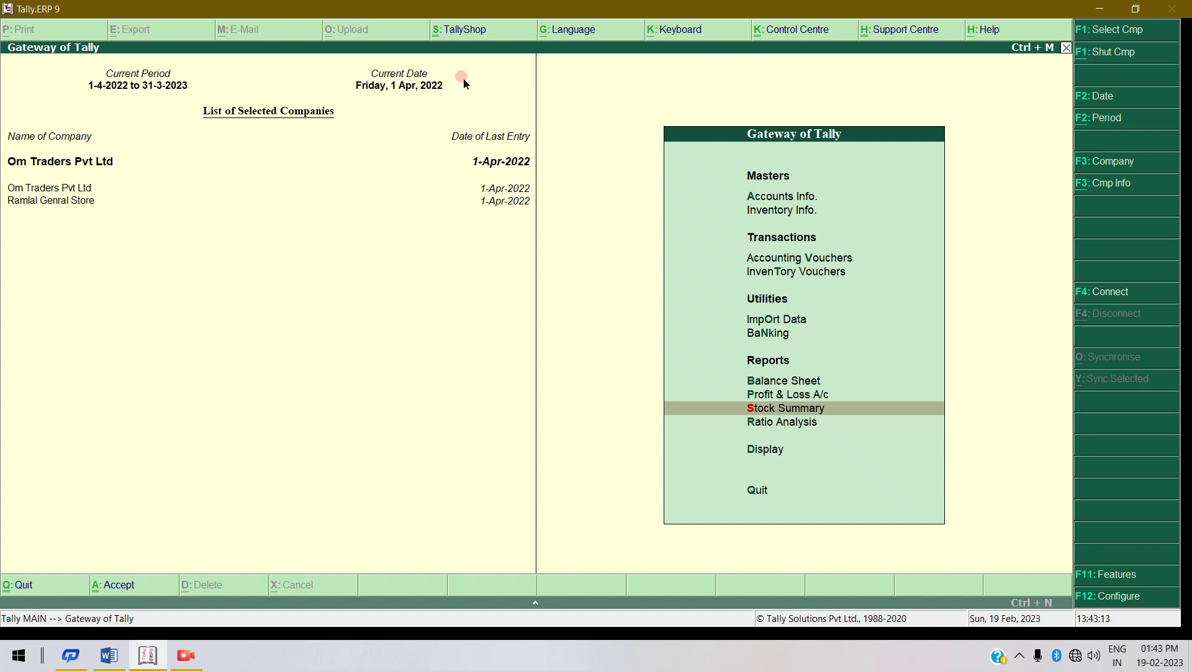
{"action": "key", "text": "Return"}
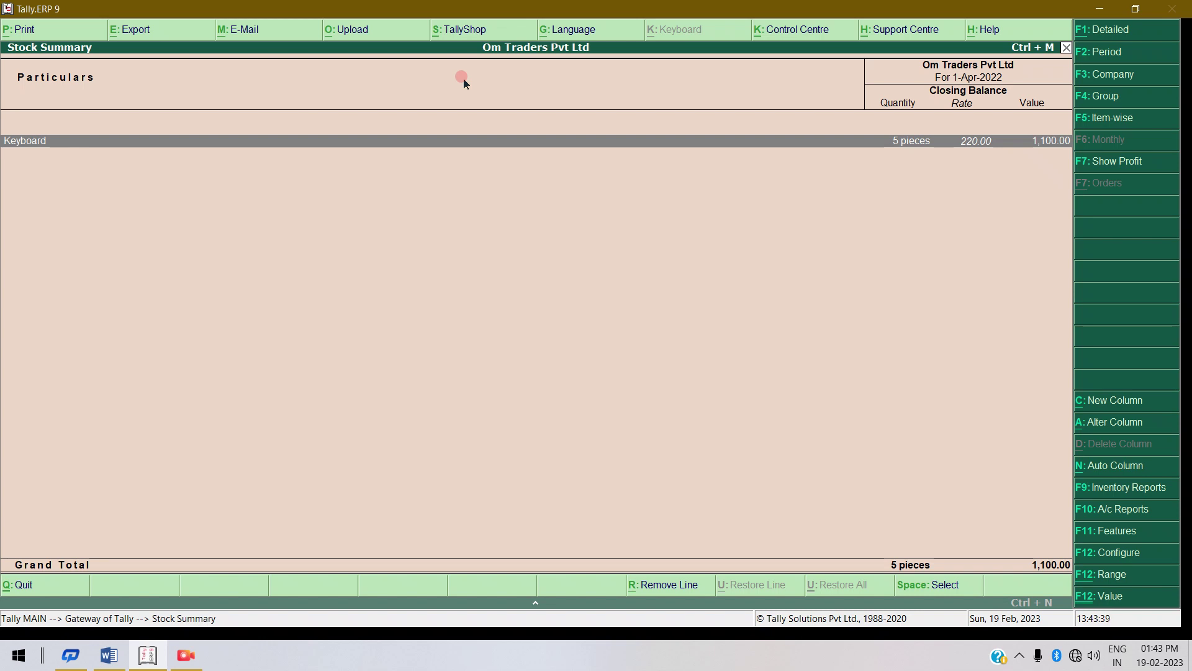
{"action": "key", "text": "Escape"}
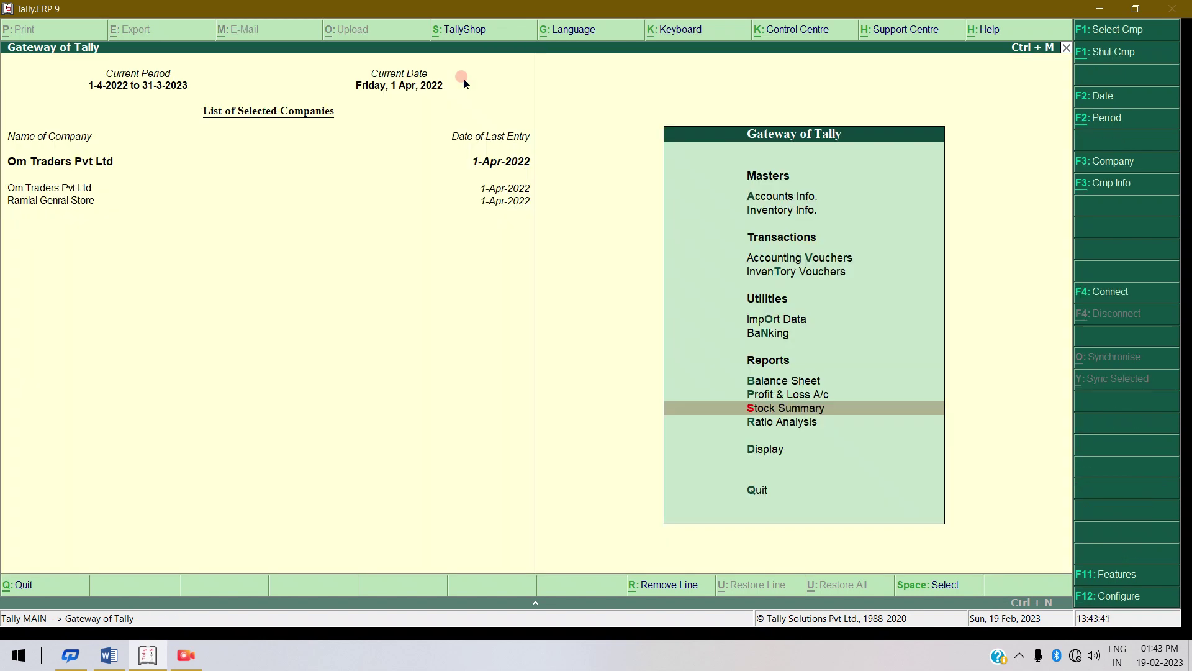
Minimize Tally to read the Word outline of five Tally topics, then minimize Word to show the desktop.
{"action": "left_click", "coordinate": [1094, 10]}
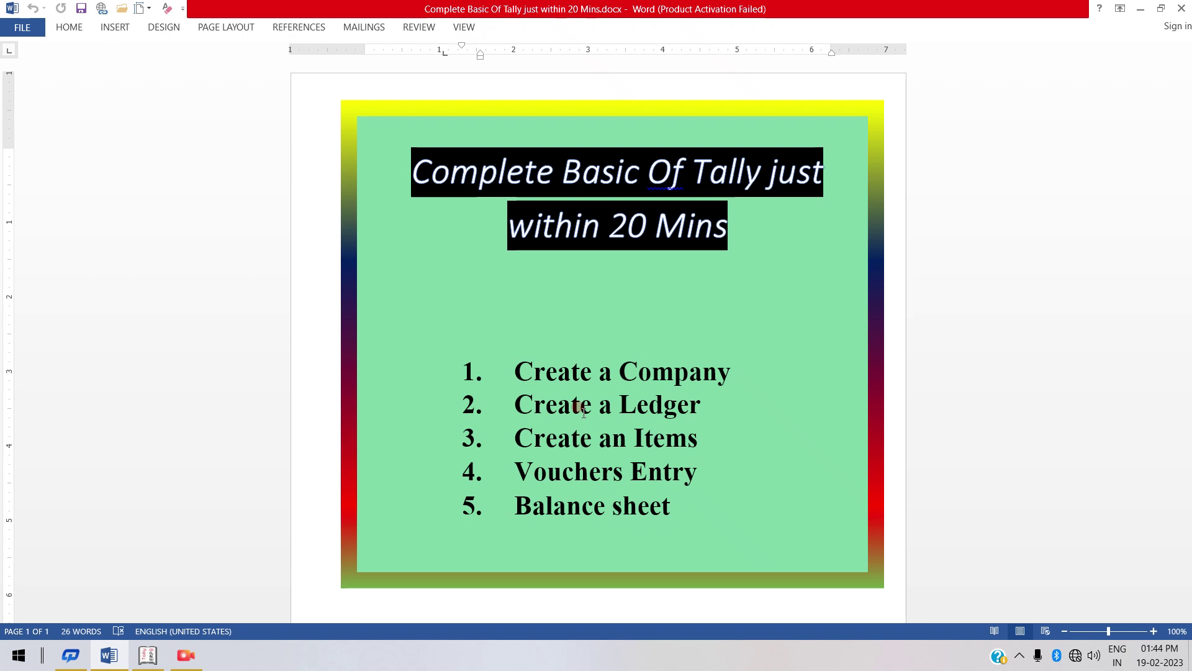
{"action": "left_click", "coordinate": [1141, 8]}
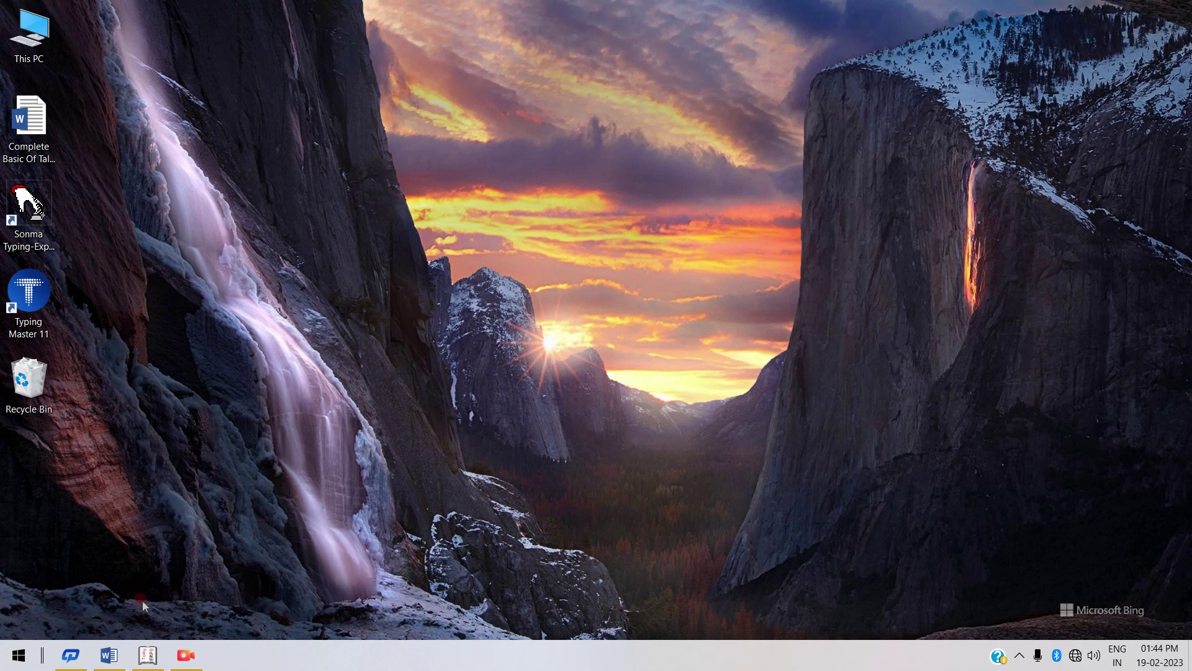
{"action": "mouse_move", "coordinate": [111, 655]}
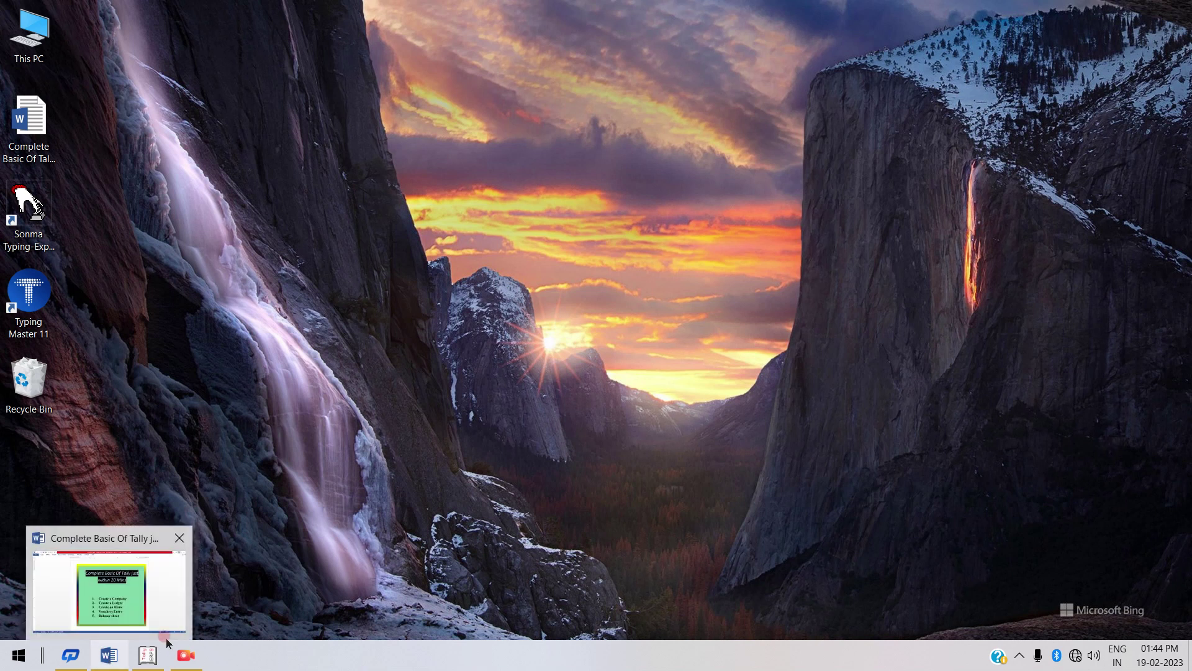
Bring Tally back, open the Balance Sheet, and drill into Current Liabilities (3,800.00).
{"action": "left_click", "coordinate": [150, 659]}
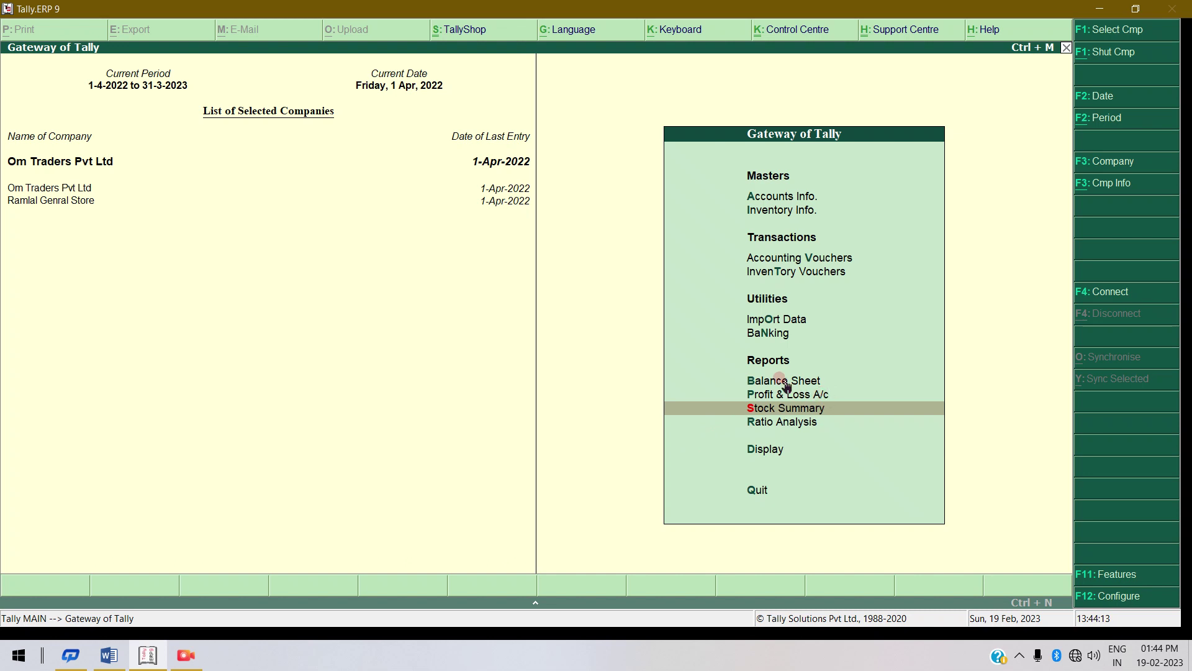
{"action": "left_click", "coordinate": [785, 383]}
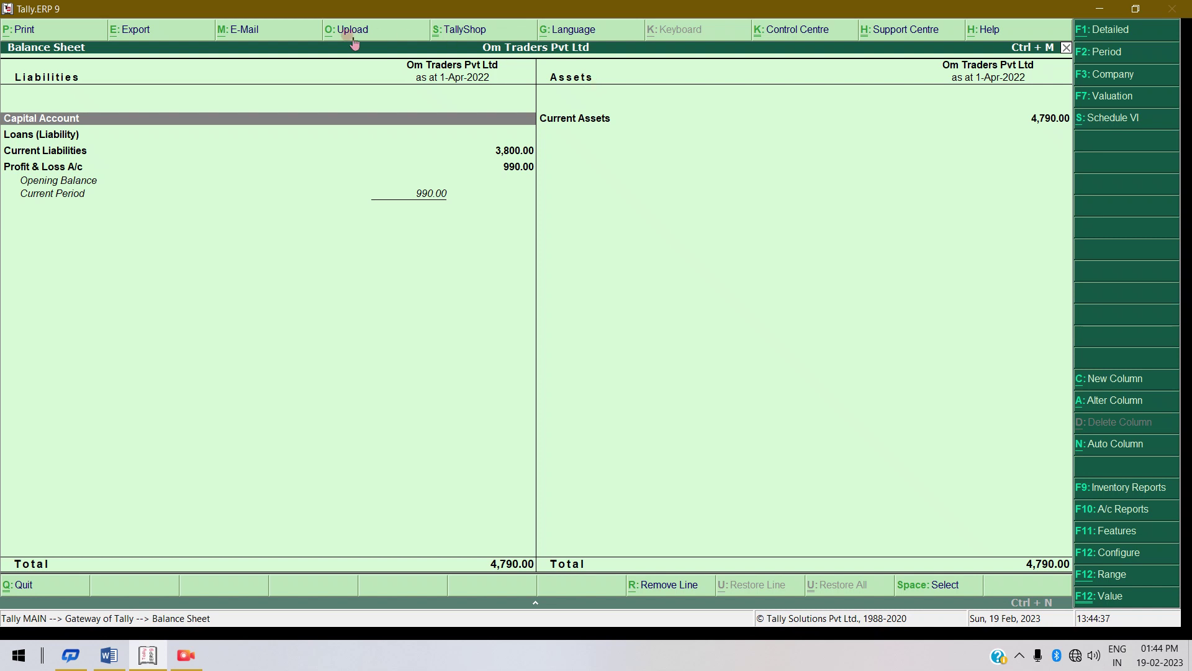
{"action": "left_click", "coordinate": [57, 151]}
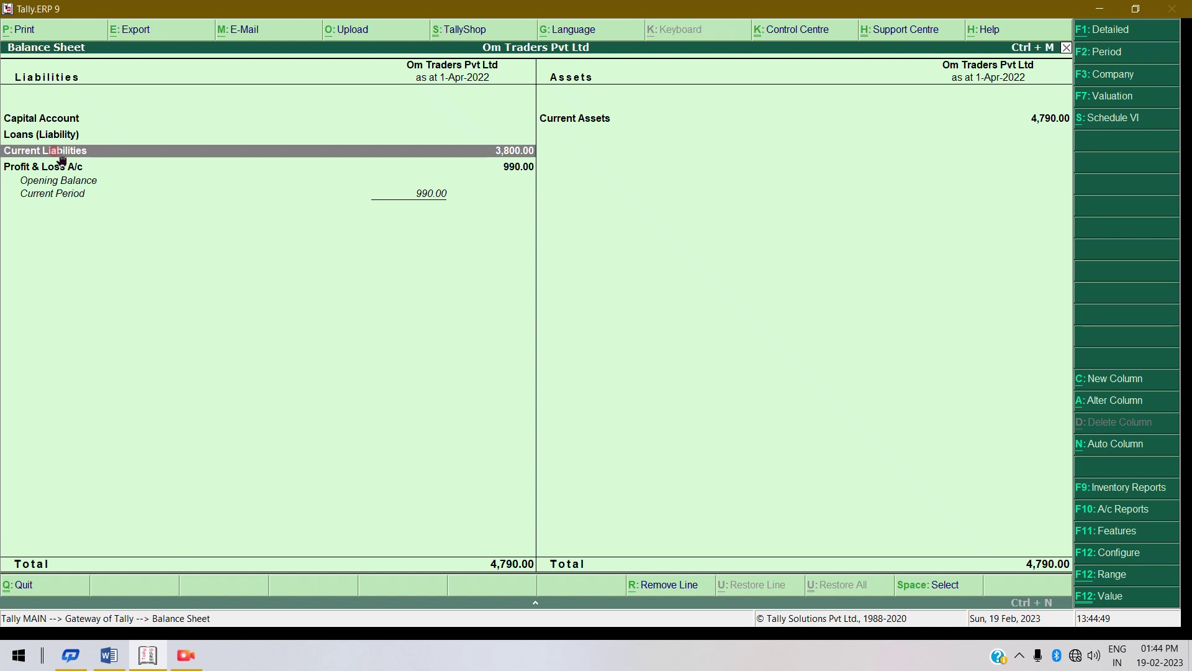
{"action": "double_click", "coordinate": [60, 155]}
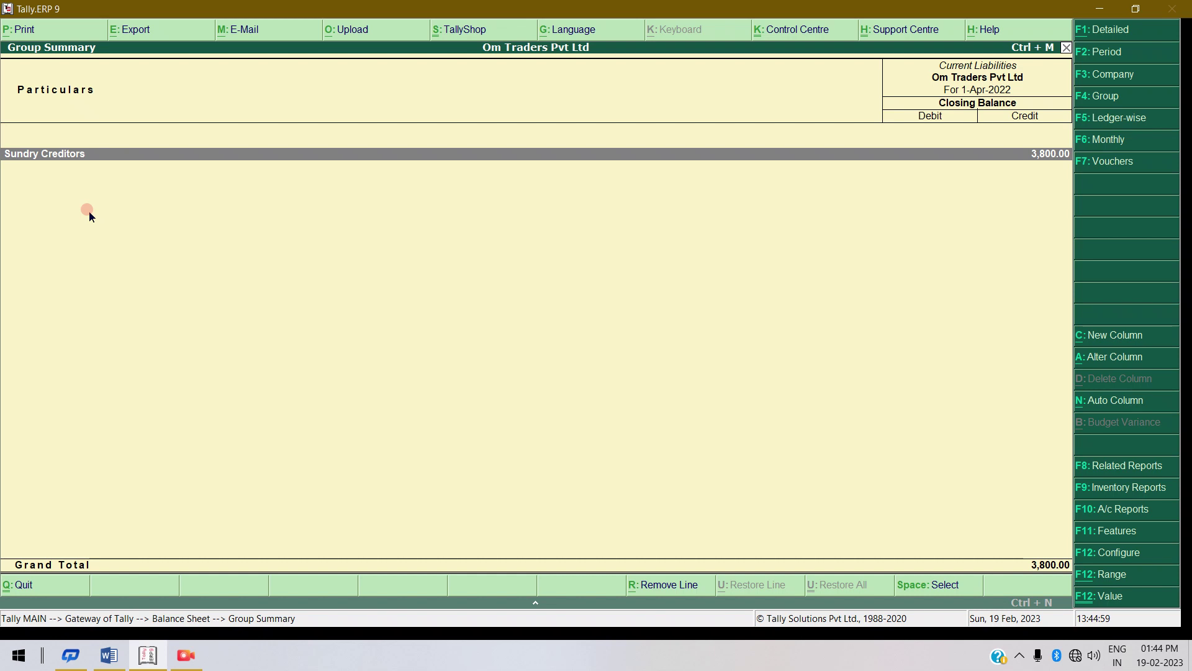
Drill into Sundry Creditors to see Prinhce Enterprises Pvt Ltd owed 3,800.00, then back out.
{"action": "key", "text": "Return"}
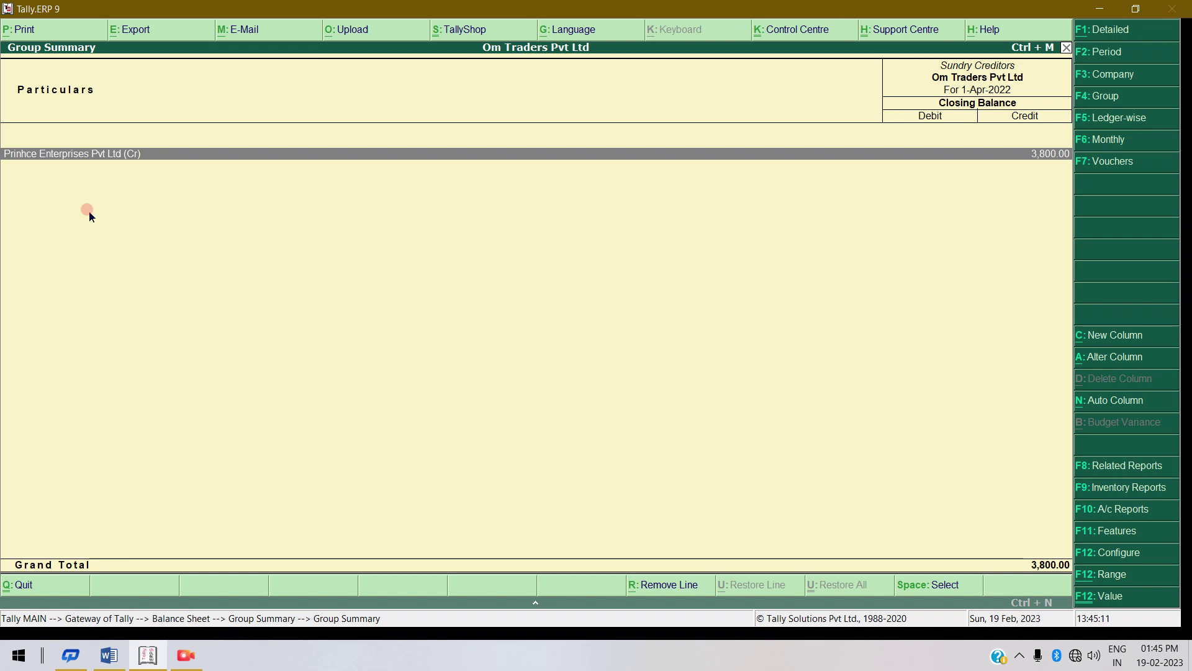
{"action": "key", "text": "Escape"}
{"action": "key", "text": "Escape"}
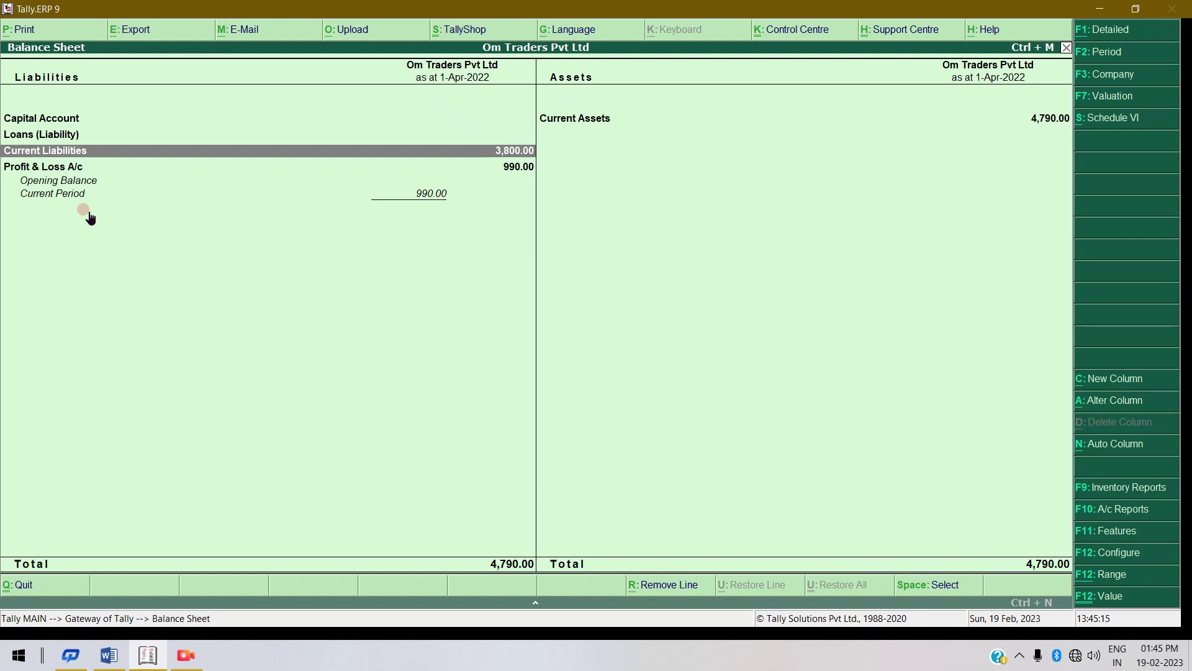
Drill into Current Assets, then into Sundry Debtors to see Ravi Enterprises Pvt Ltd at 5,010.00.
{"action": "key", "text": "Right"}
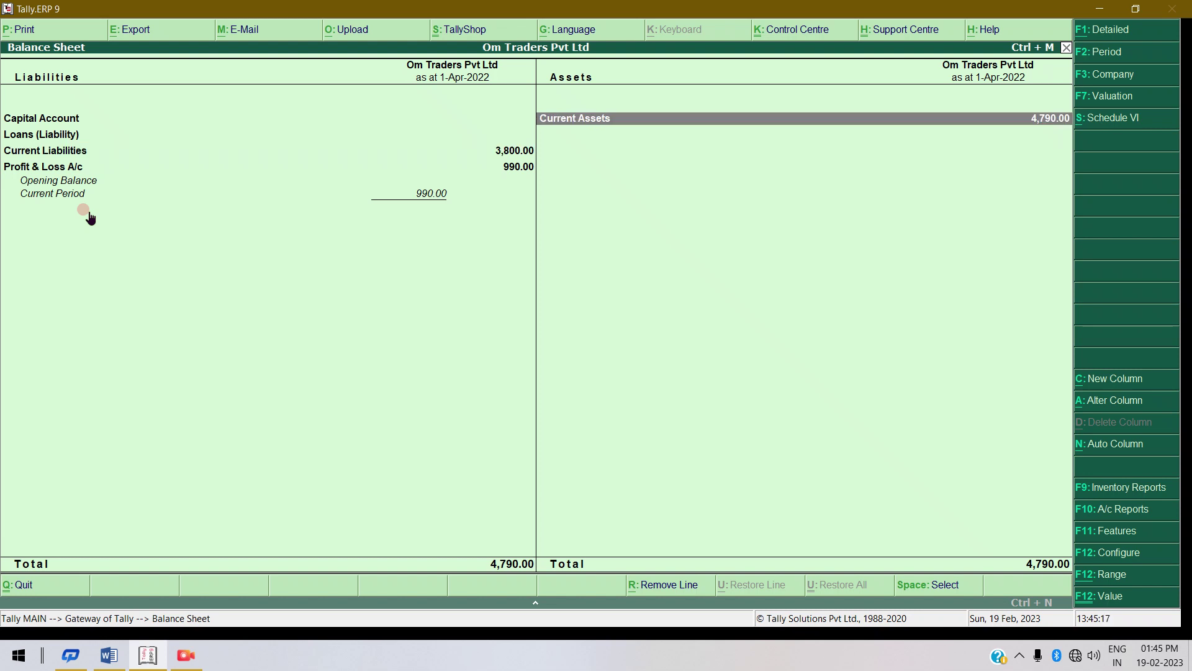
{"action": "key", "text": "Return"}
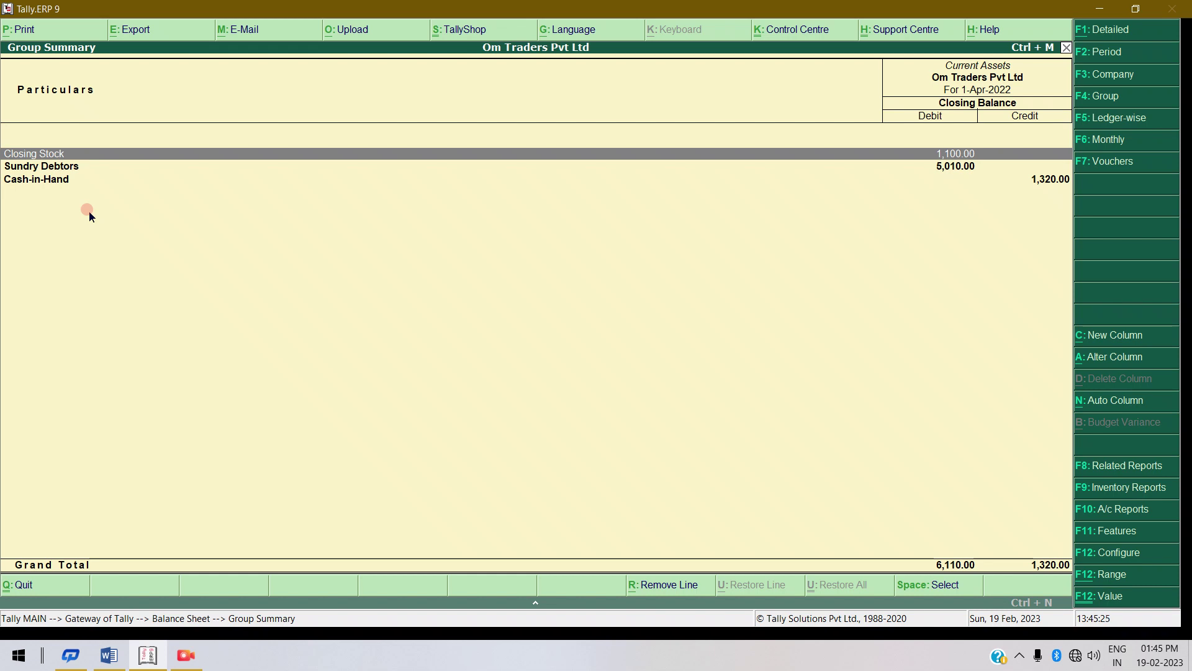
{"action": "key", "text": "Down"}
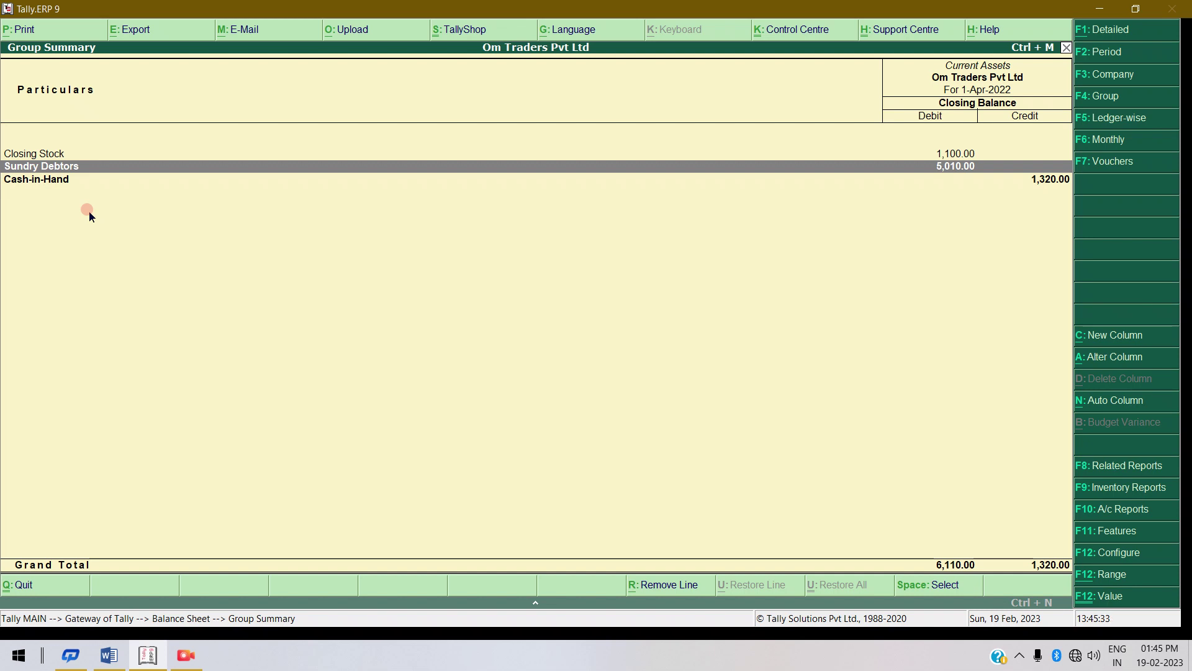
{"action": "key", "text": "Return"}
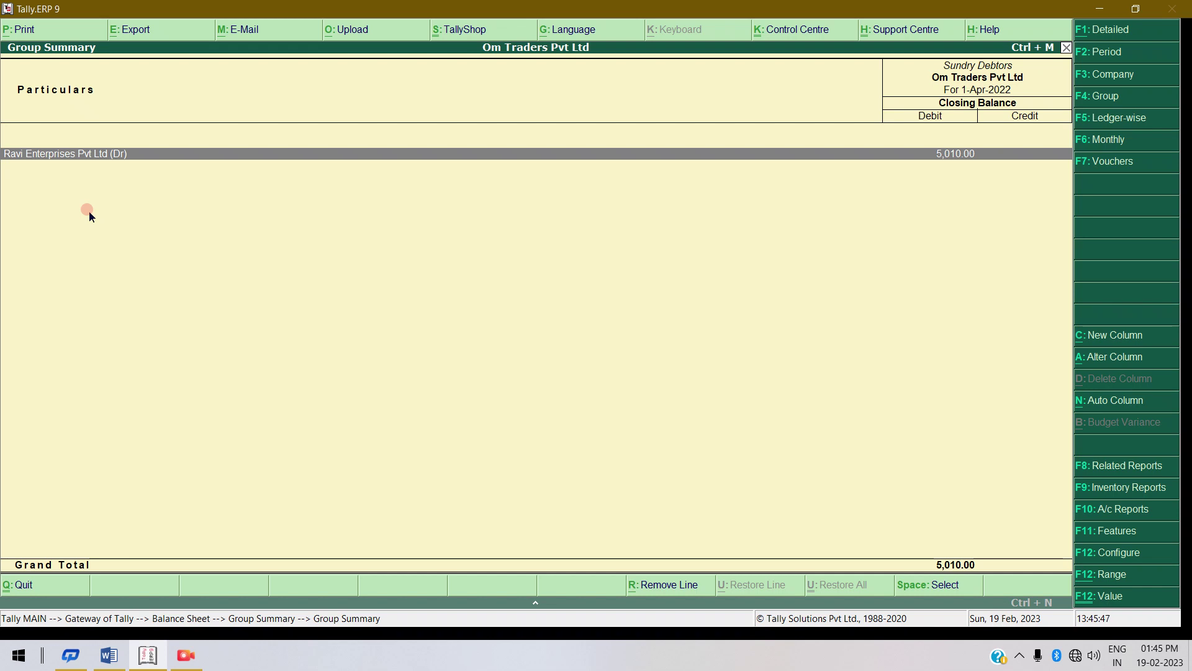
Return to Current Assets, highlight Cash-in-Hand (1,320.00), and bring up the screen recorder.
{"action": "key", "text": "Escape"}
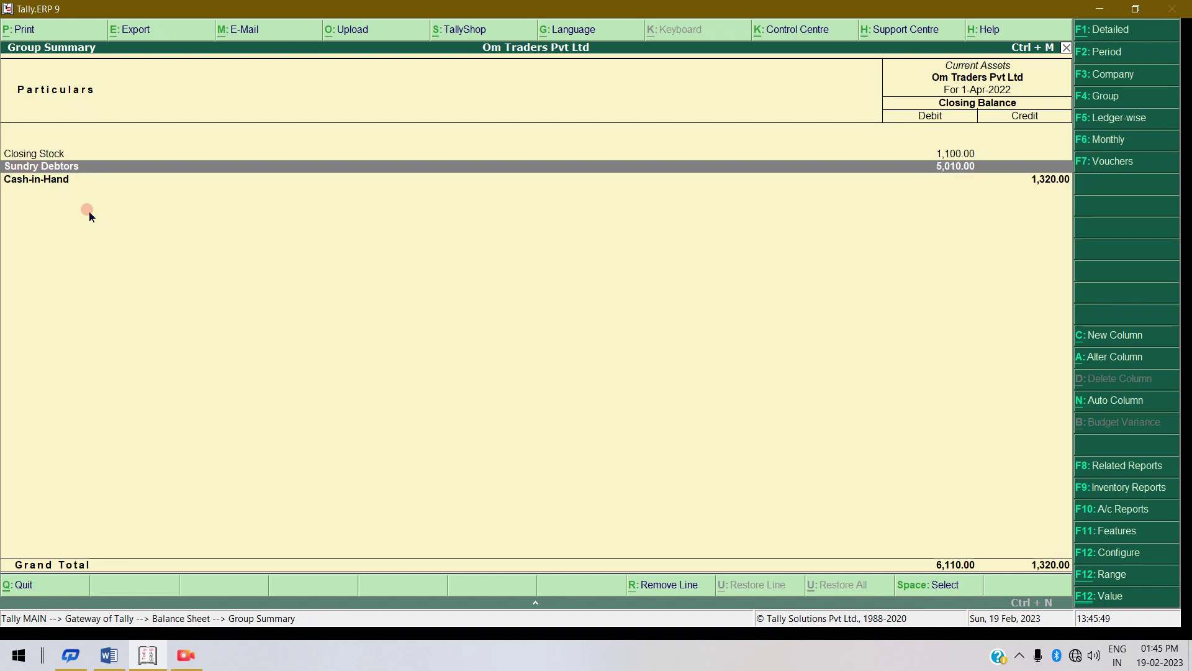
{"action": "key", "text": "Down"}
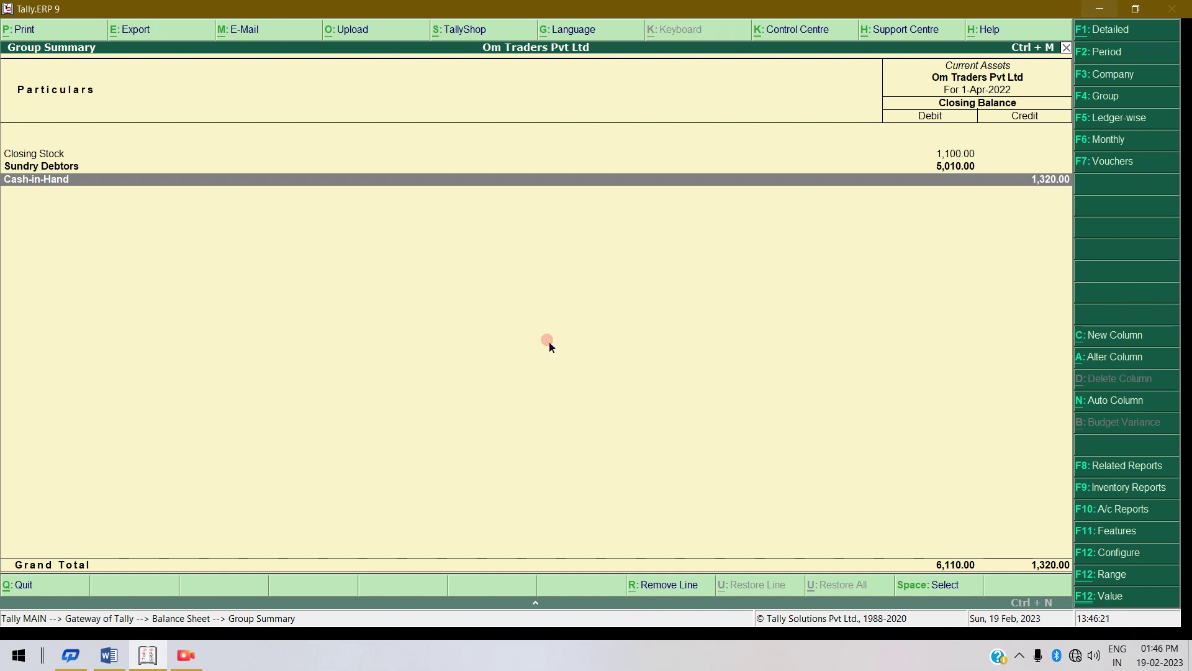
{"action": "left_click", "coordinate": [185, 652]}
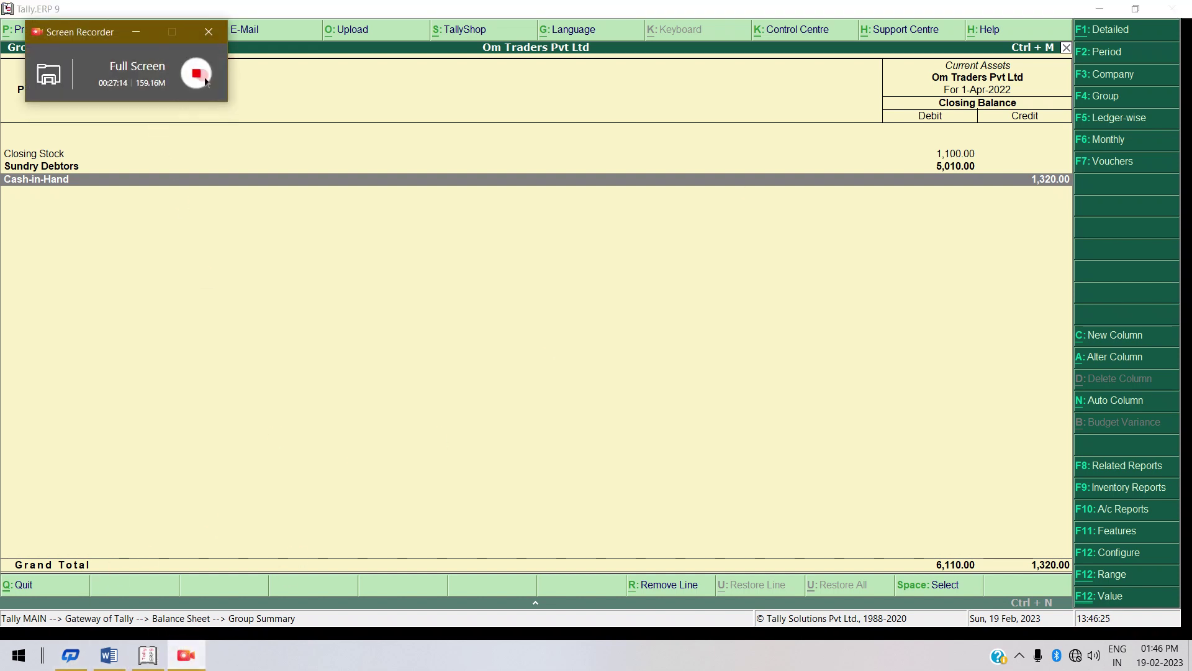